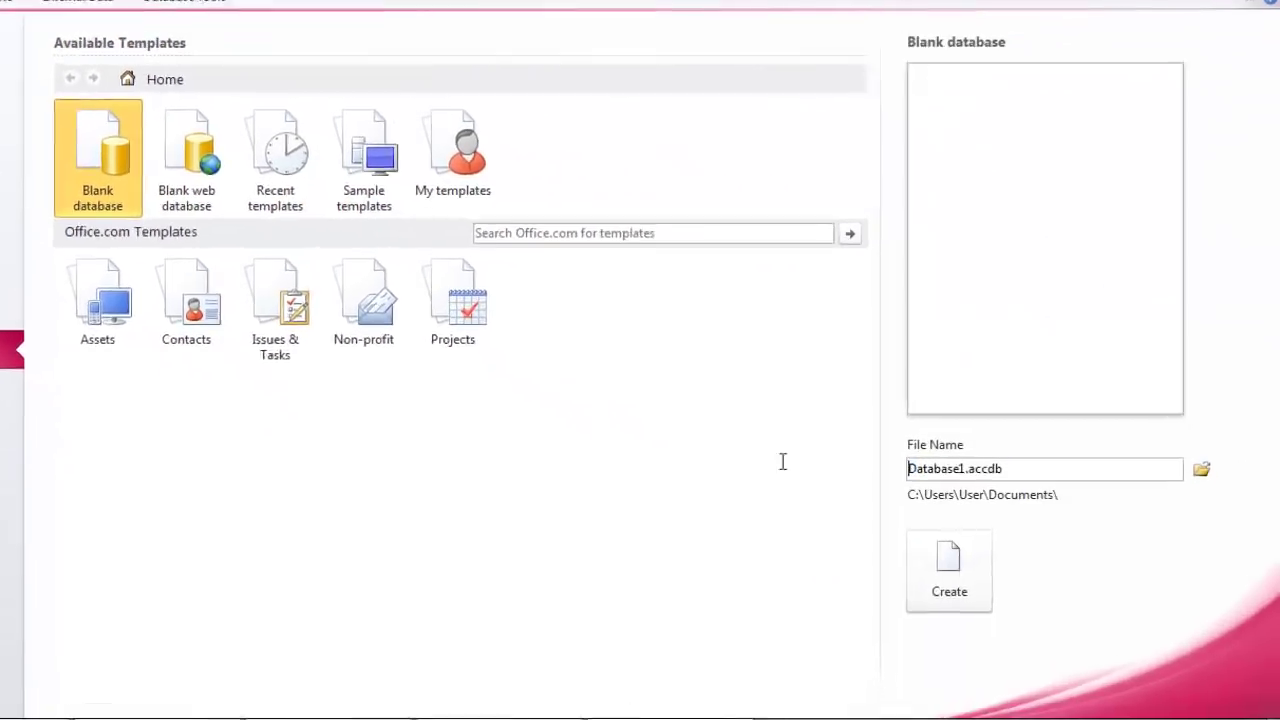
Replace the default Database1.accdb file name with database_98510032
{"action": "left_click", "coordinate": [1262, 531]}
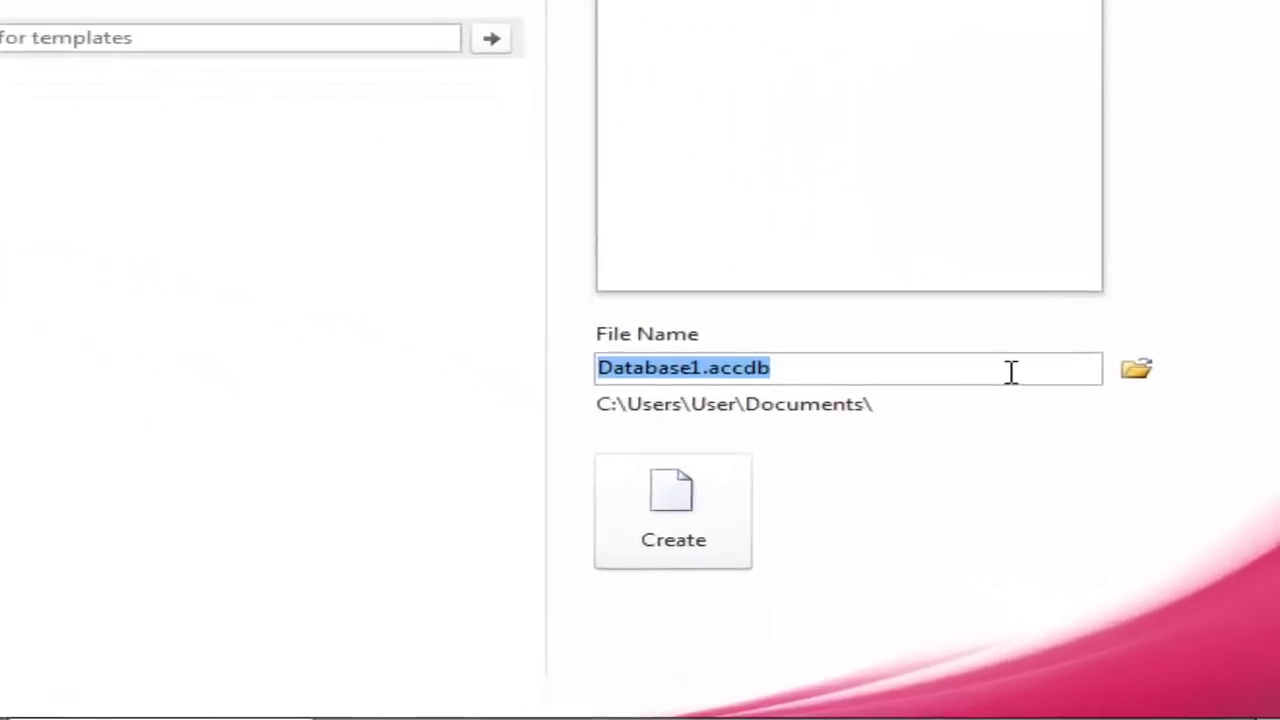
{"action": "type", "text": "databa"}
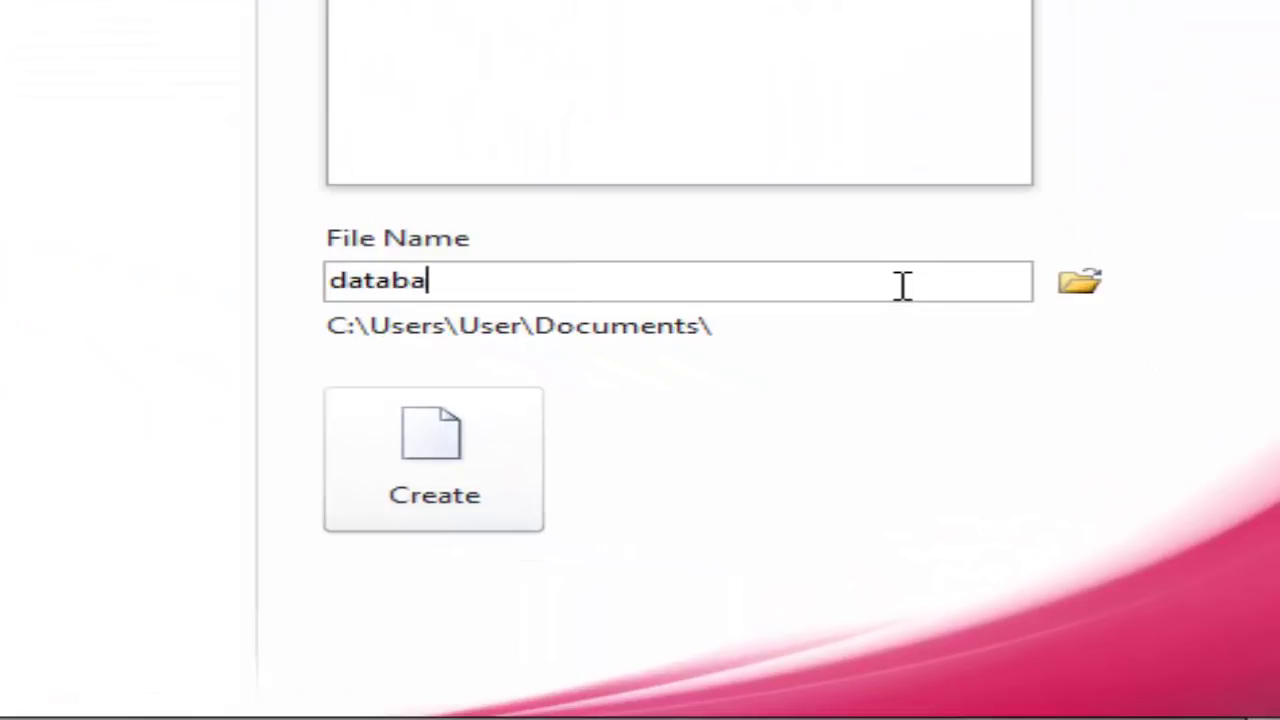
{"action": "type", "text": "se_9851003"}
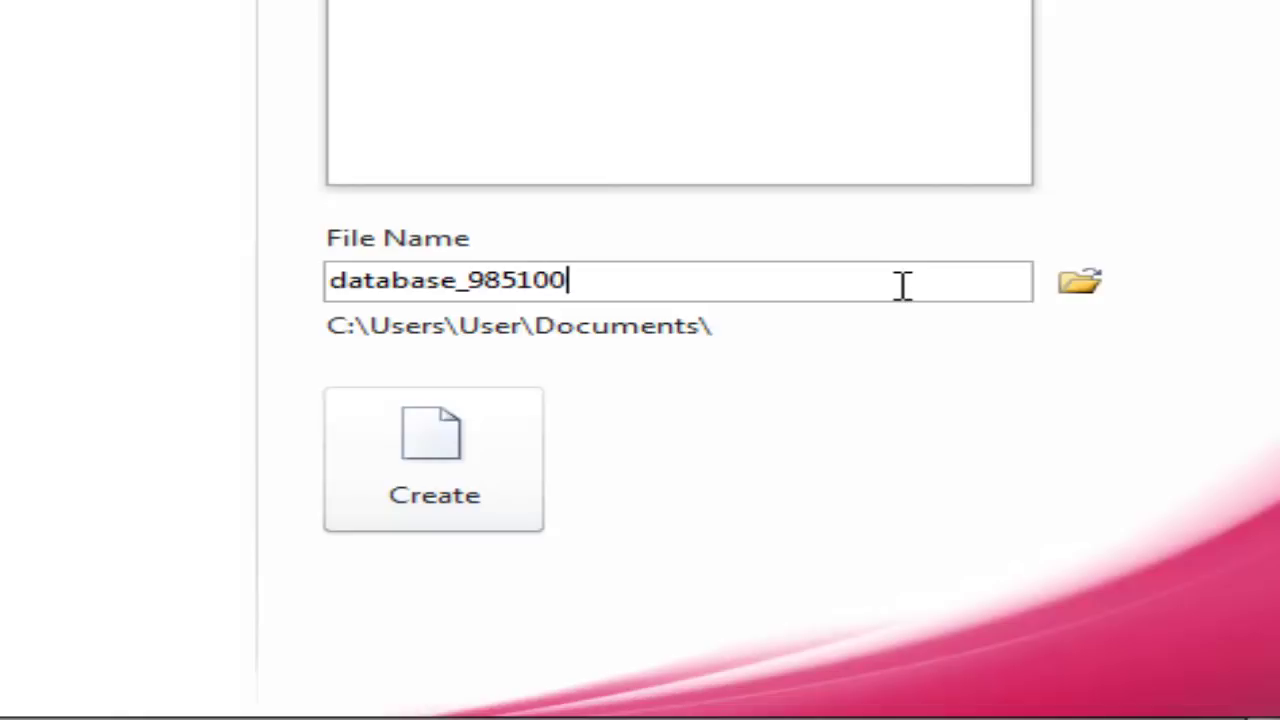
{"action": "type", "text": "2"}
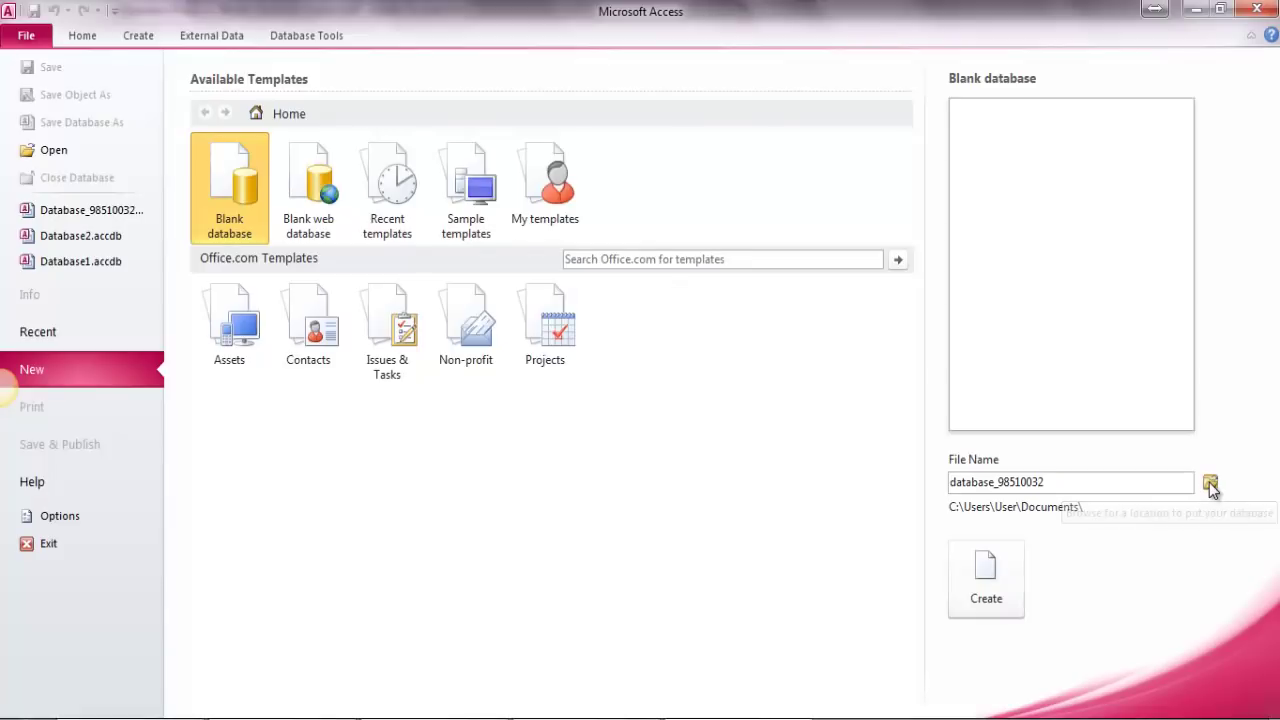
Choose the Desktop\98510032 folder as the save location for database_98510032.accdb
{"action": "left_click", "coordinate": [1209, 482]}
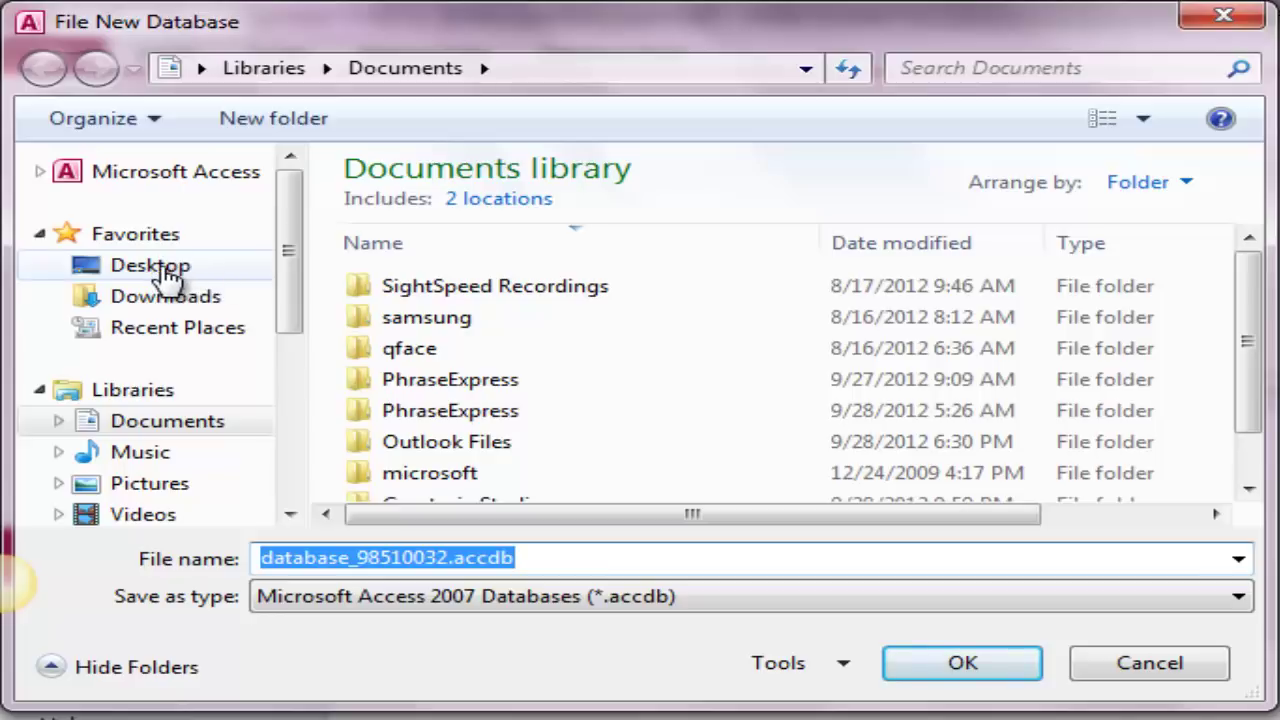
{"action": "left_click", "coordinate": [168, 270]}
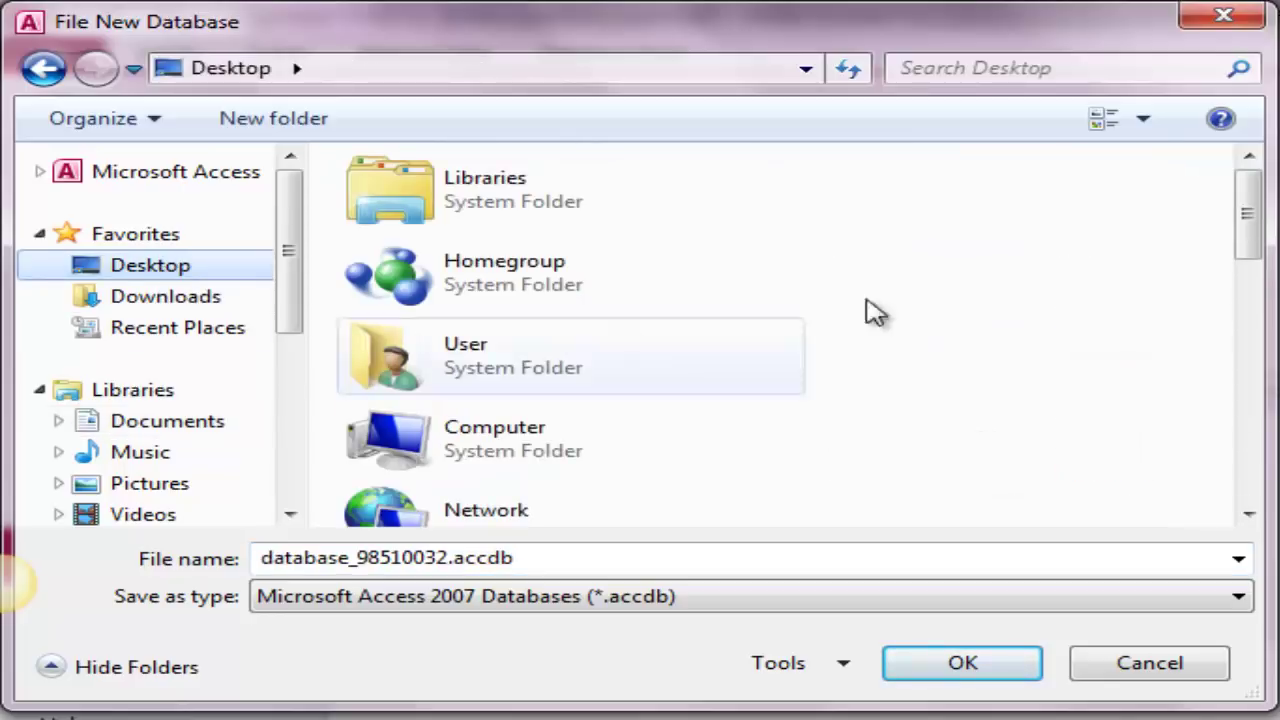
{"action": "left_click_drag", "start_coordinate": [1260, 226], "coordinate": [1249, 288]}
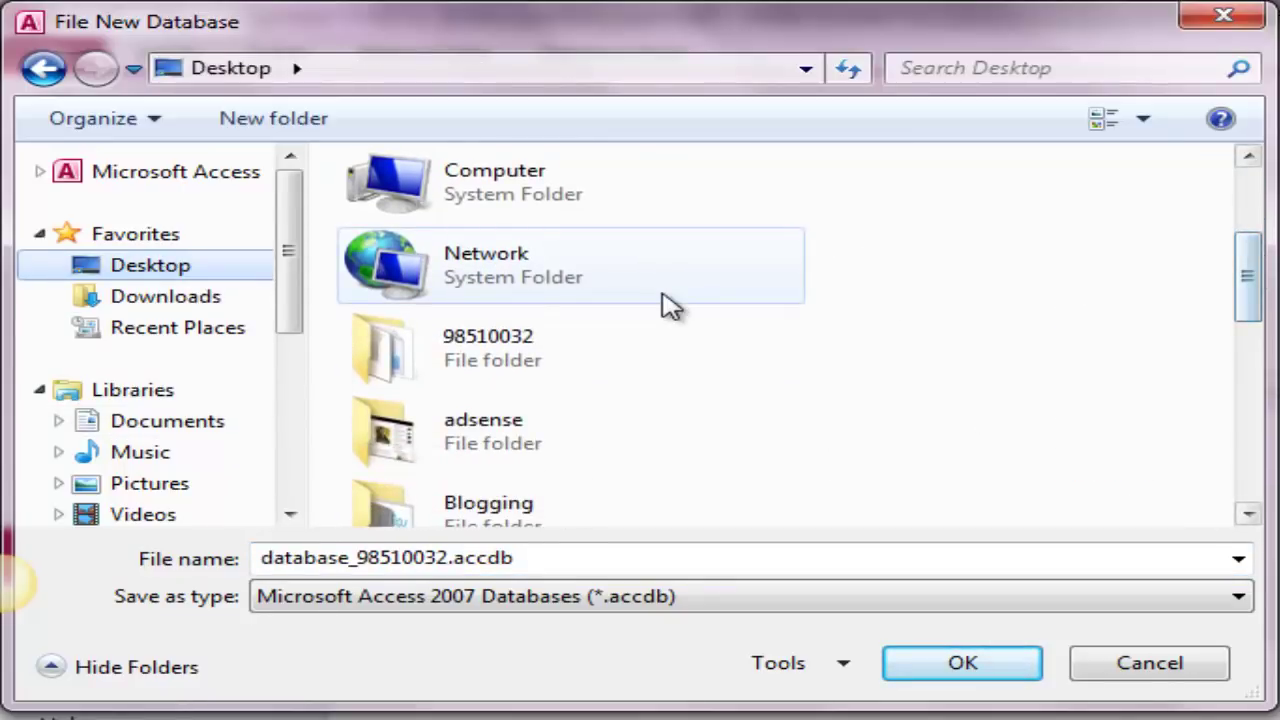
{"action": "double_click", "coordinate": [392, 358]}
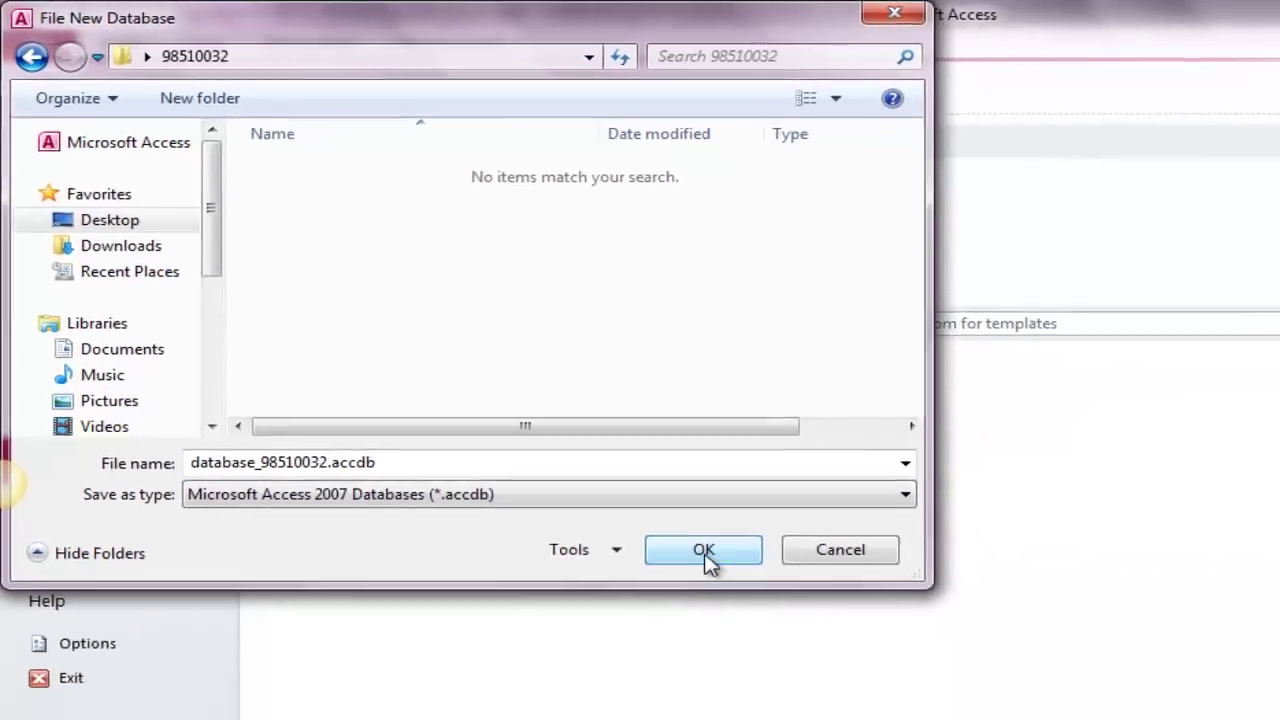
{"action": "left_click", "coordinate": [962, 686]}
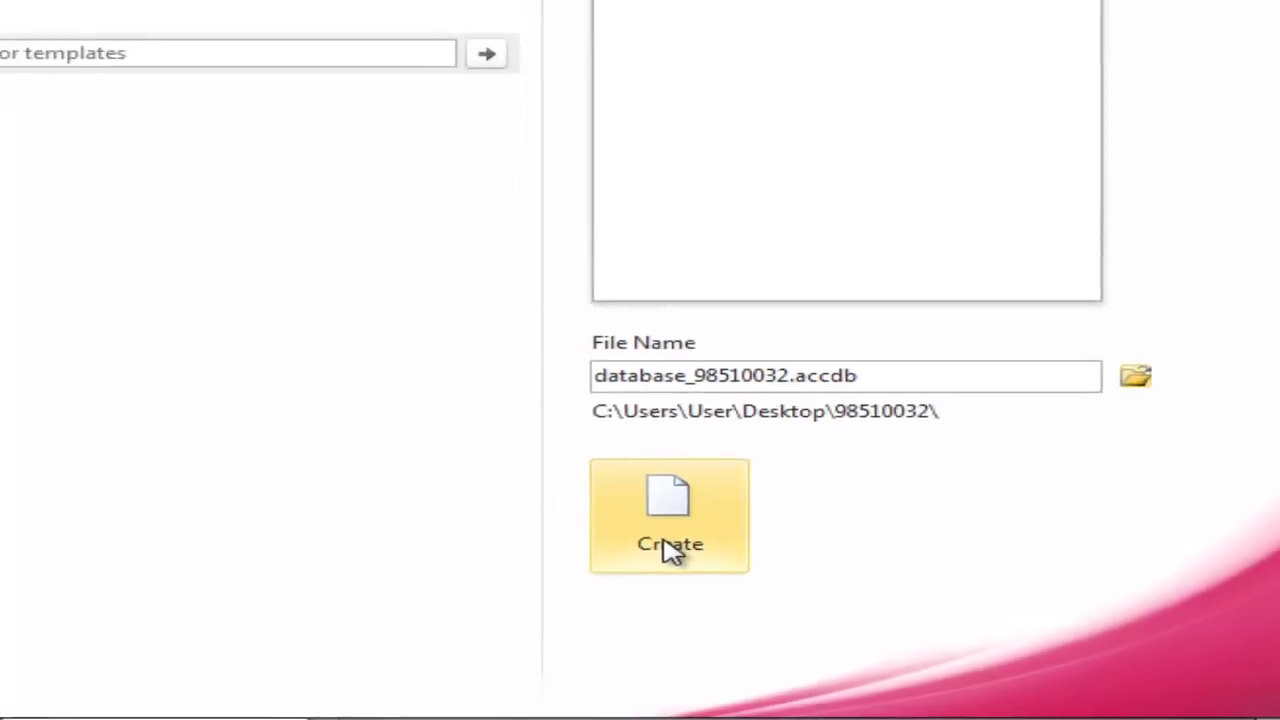
Create the blank database_98510032 database, which opens with an empty Table1 in Datasheet View
{"action": "left_click", "coordinate": [665, 547]}
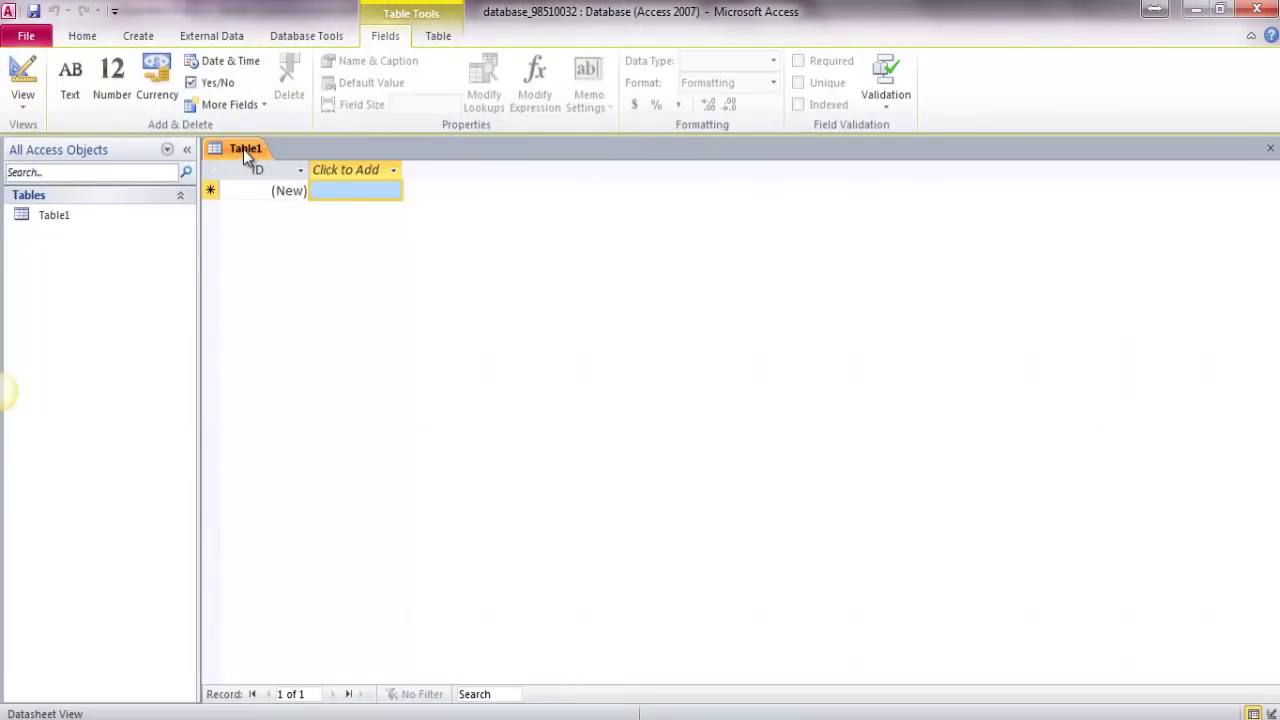
Switch Table1 to Design View and enter Students as its table name
{"action": "right_click", "coordinate": [243, 149]}
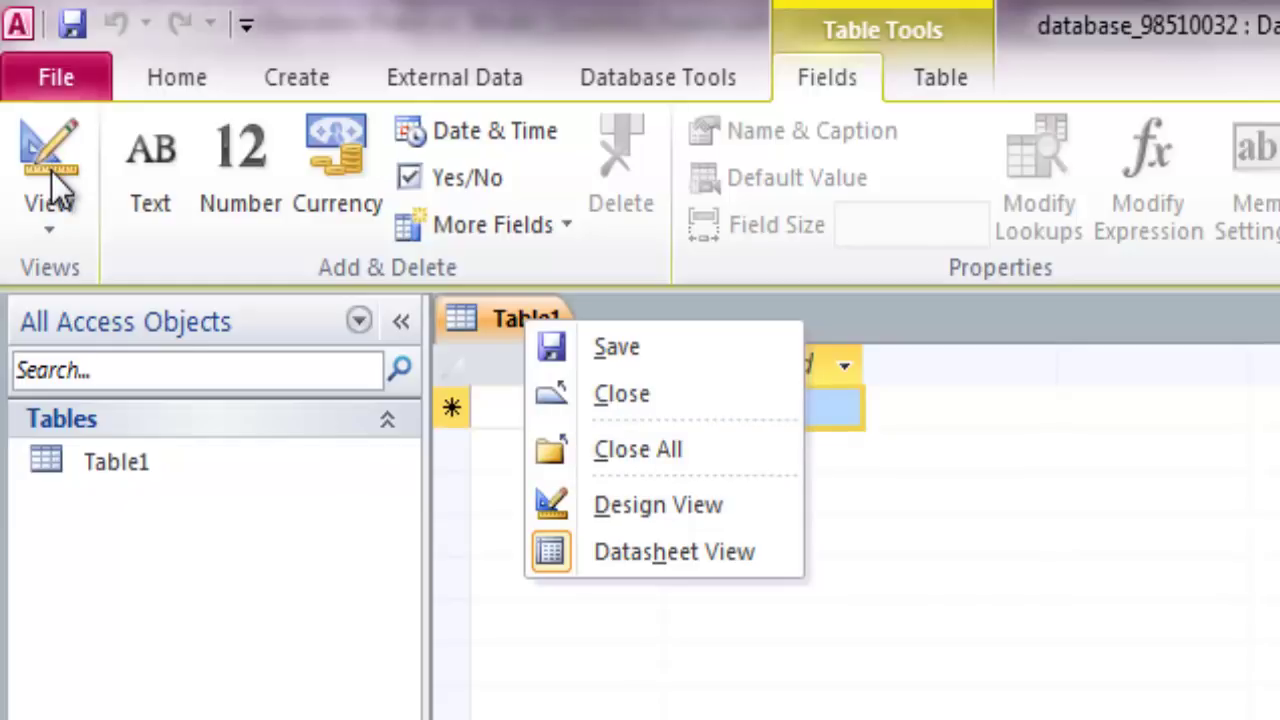
{"action": "left_click", "coordinate": [53, 228]}
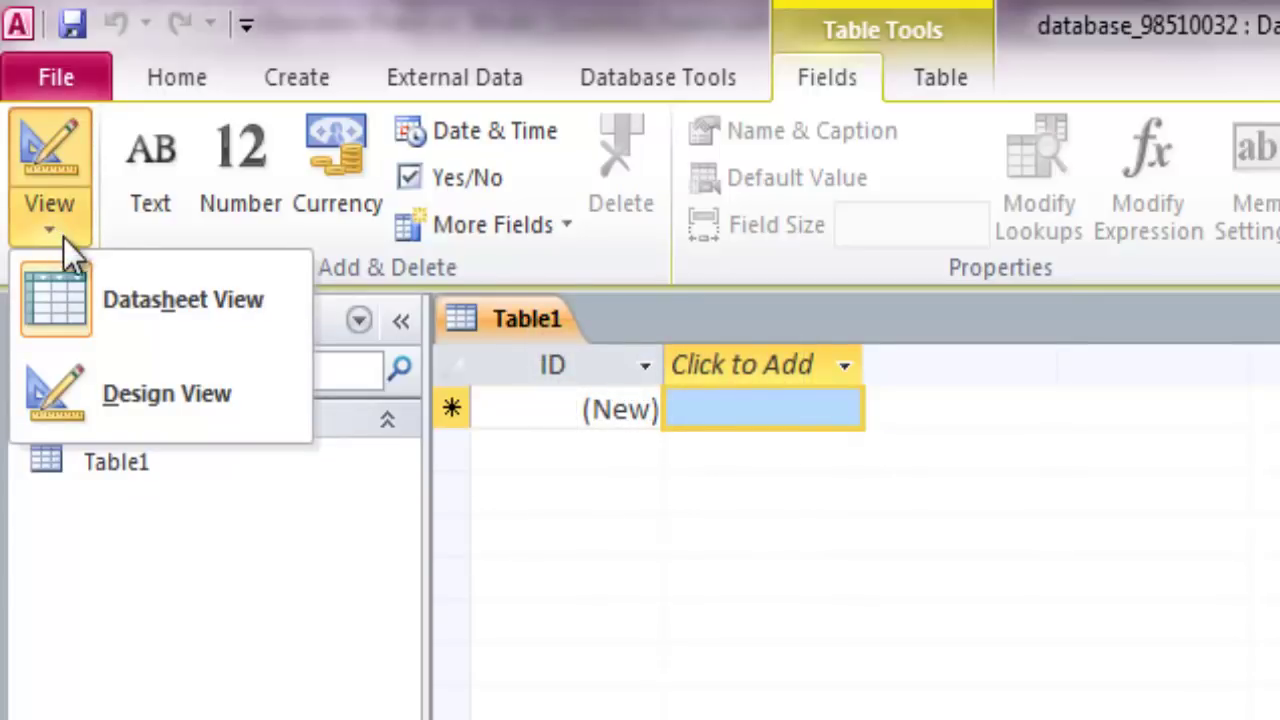
{"action": "left_click", "coordinate": [168, 400]}
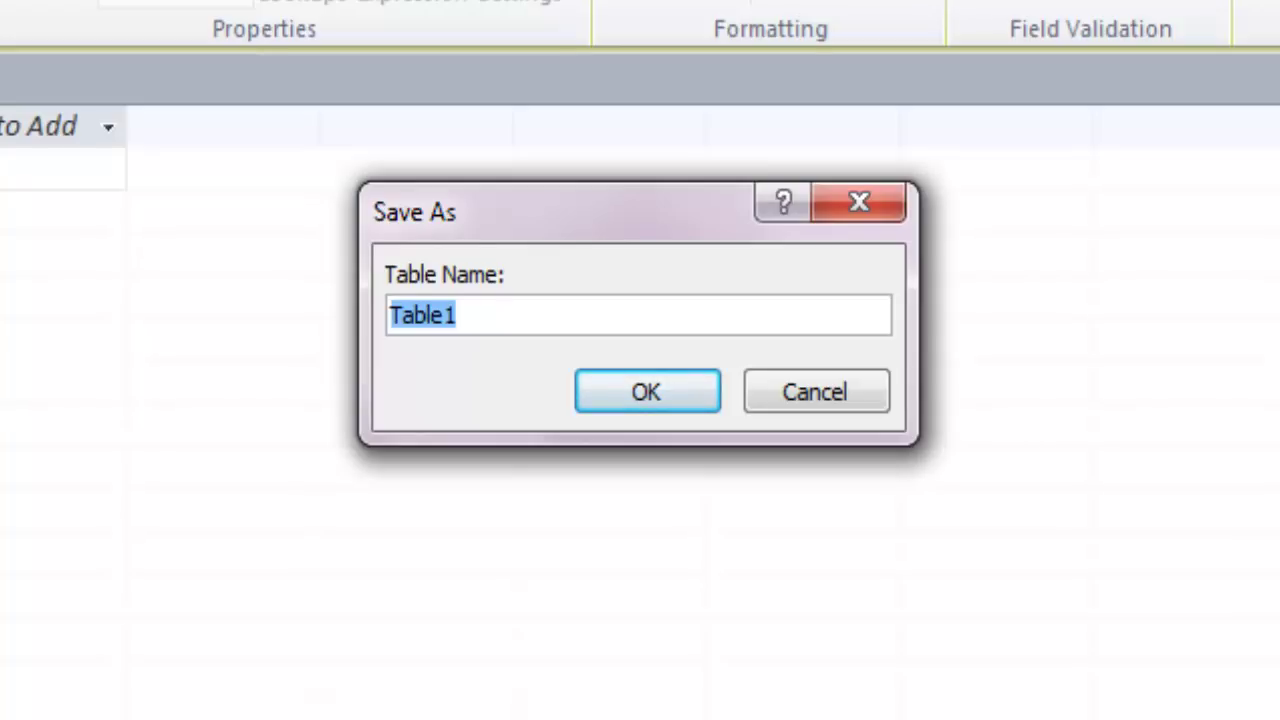
{"action": "type", "text": "St"}
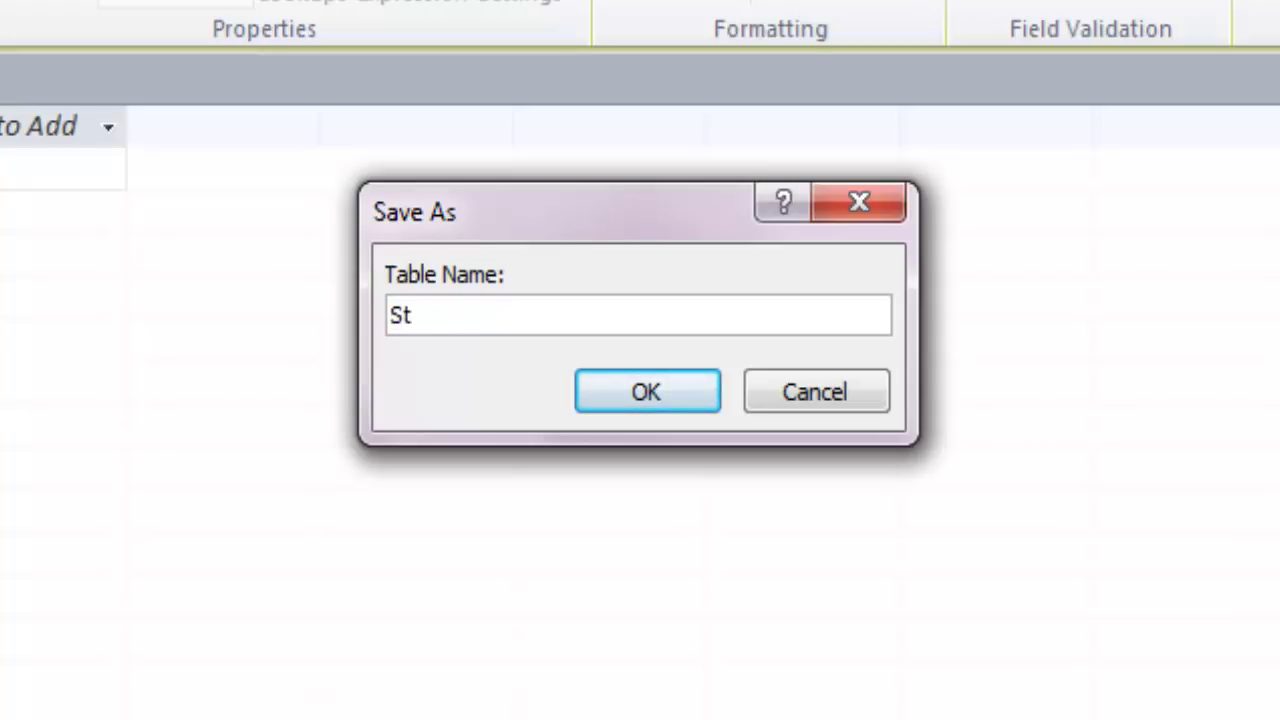
{"action": "type", "text": "udents"}
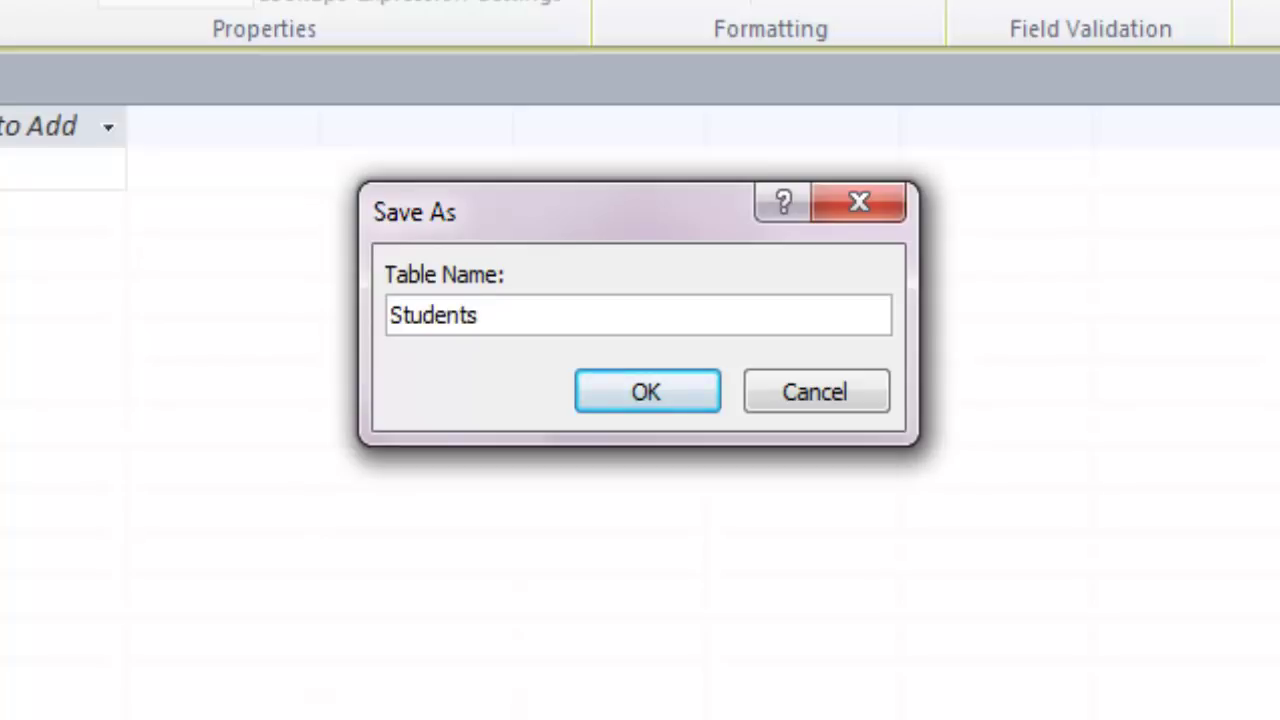
Save the table as Students and rename the ID field to StudID, keeping AutoNumber
{"action": "left_click", "coordinate": [662, 396]}
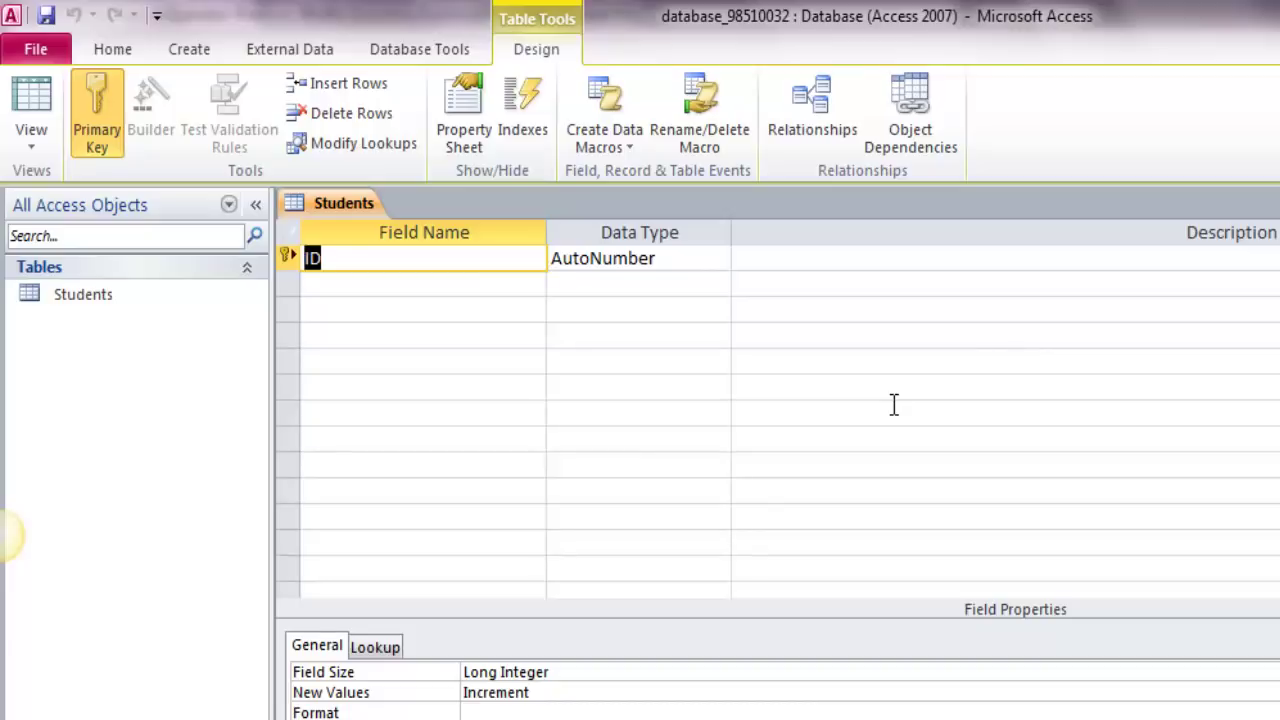
{"action": "type", "text": "Student"}
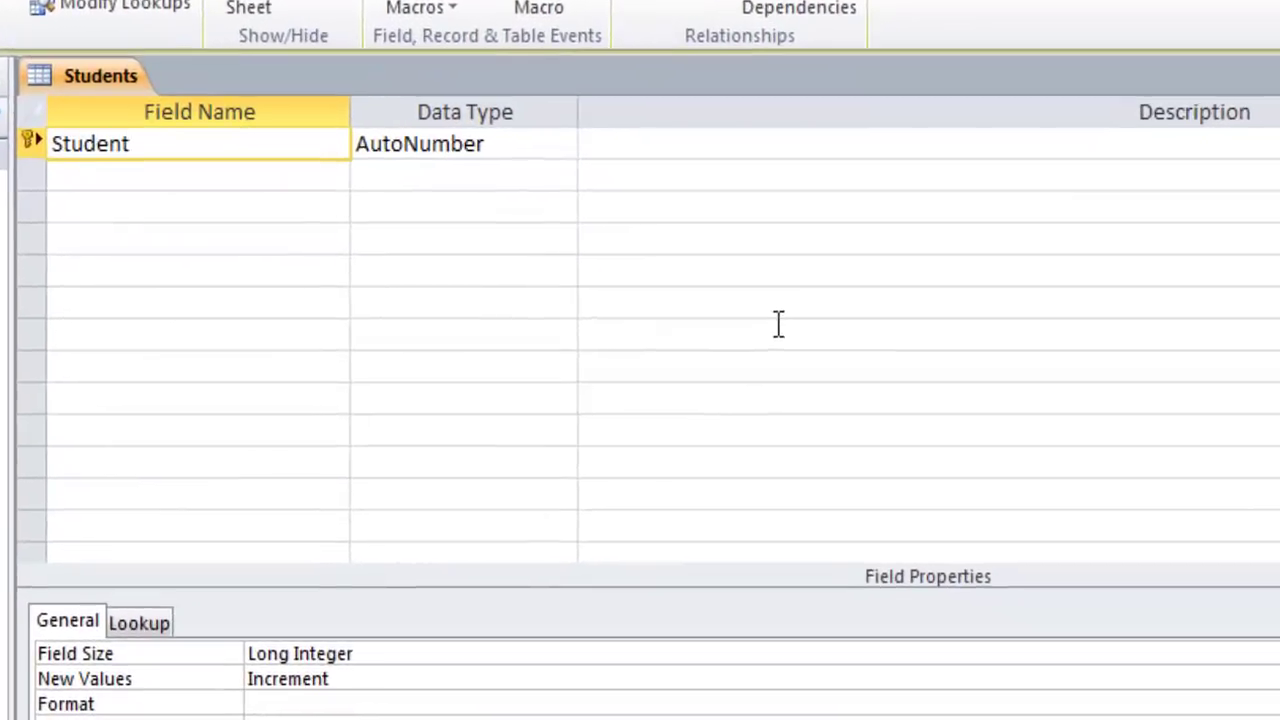
{"action": "key", "text": "BackSpace"}
{"action": "key", "text": "BackSpace"}
{"action": "key", "text": "BackSpace"}
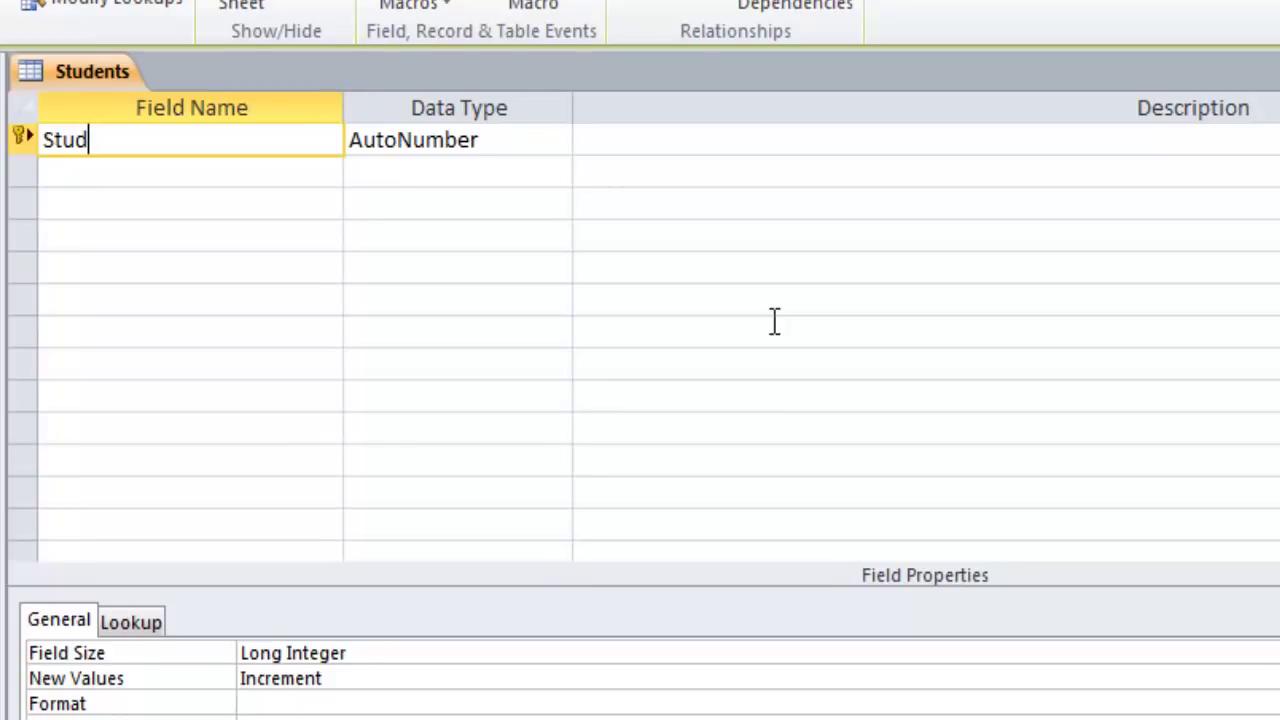
{"action": "type", "text": "ID"}
{"action": "key", "text": "Tab"}
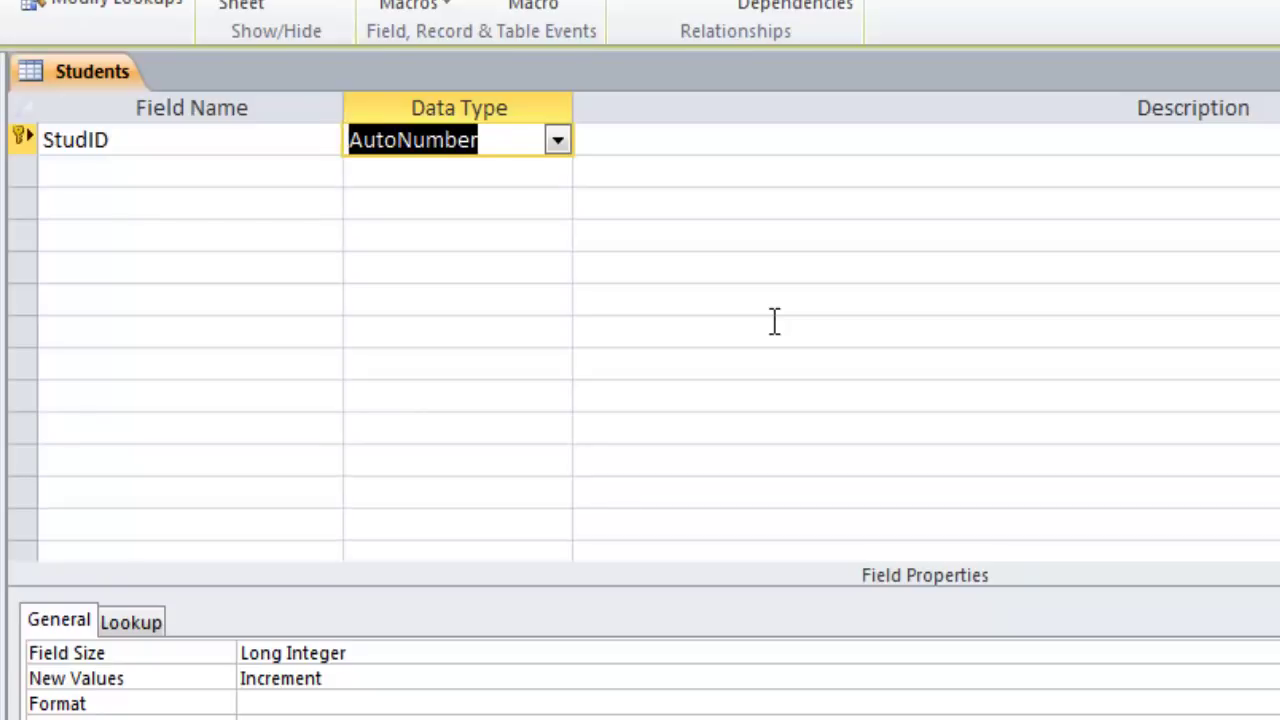
{"action": "key", "text": "Tab"}
{"action": "key", "text": "Tab"}
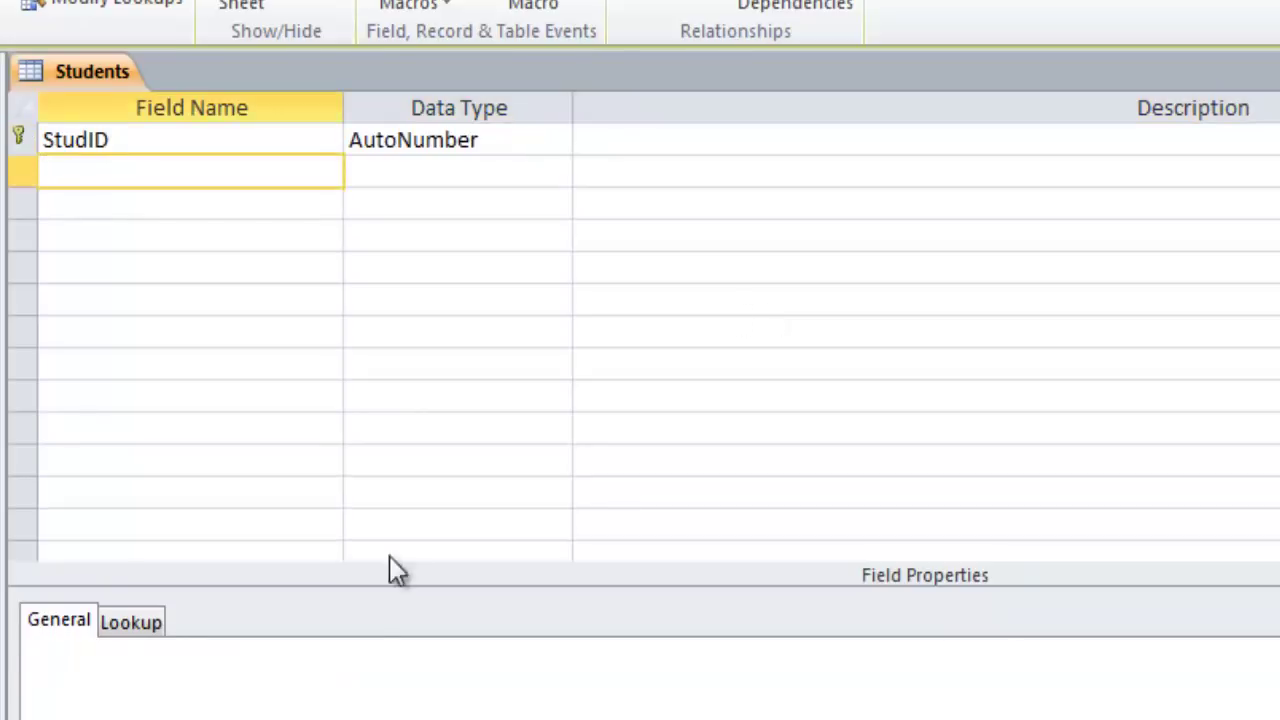
Confirm StudID is the primary key, then move to the second field row
{"action": "key", "text": "alt+Tab"}
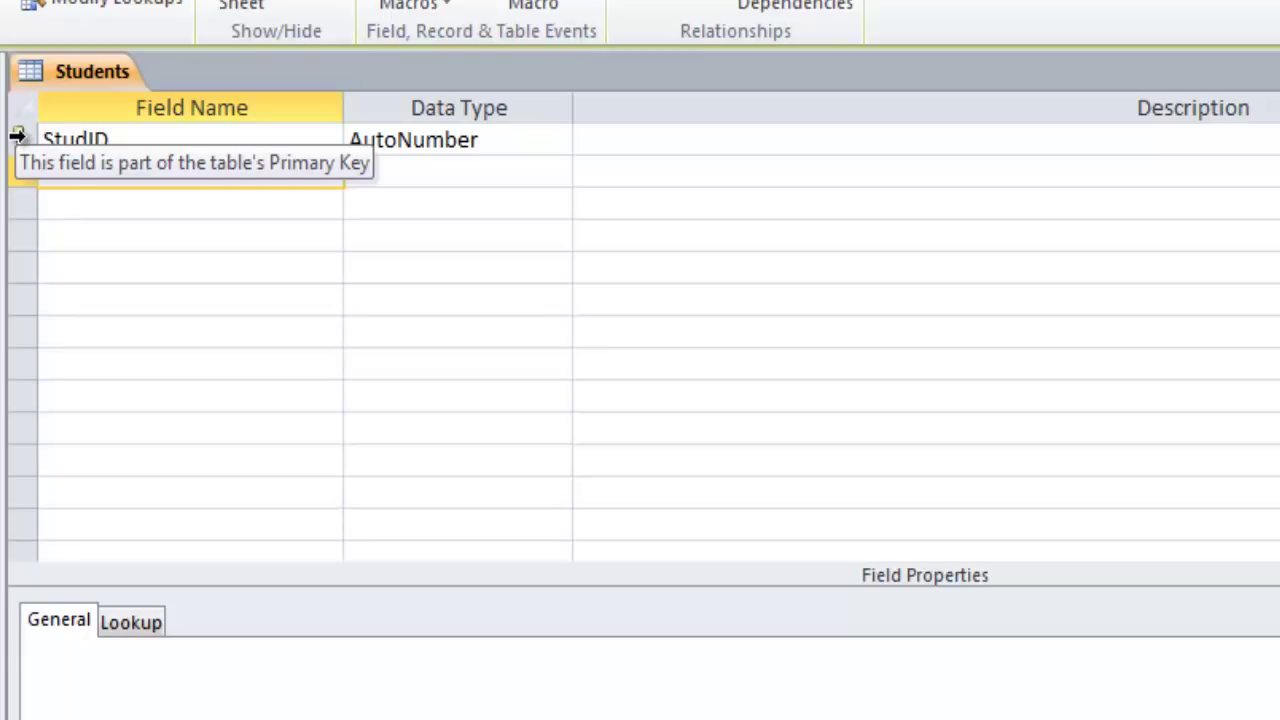
{"action": "left_click", "coordinate": [16, 136]}
{"action": "right_click", "coordinate": [16, 136]}
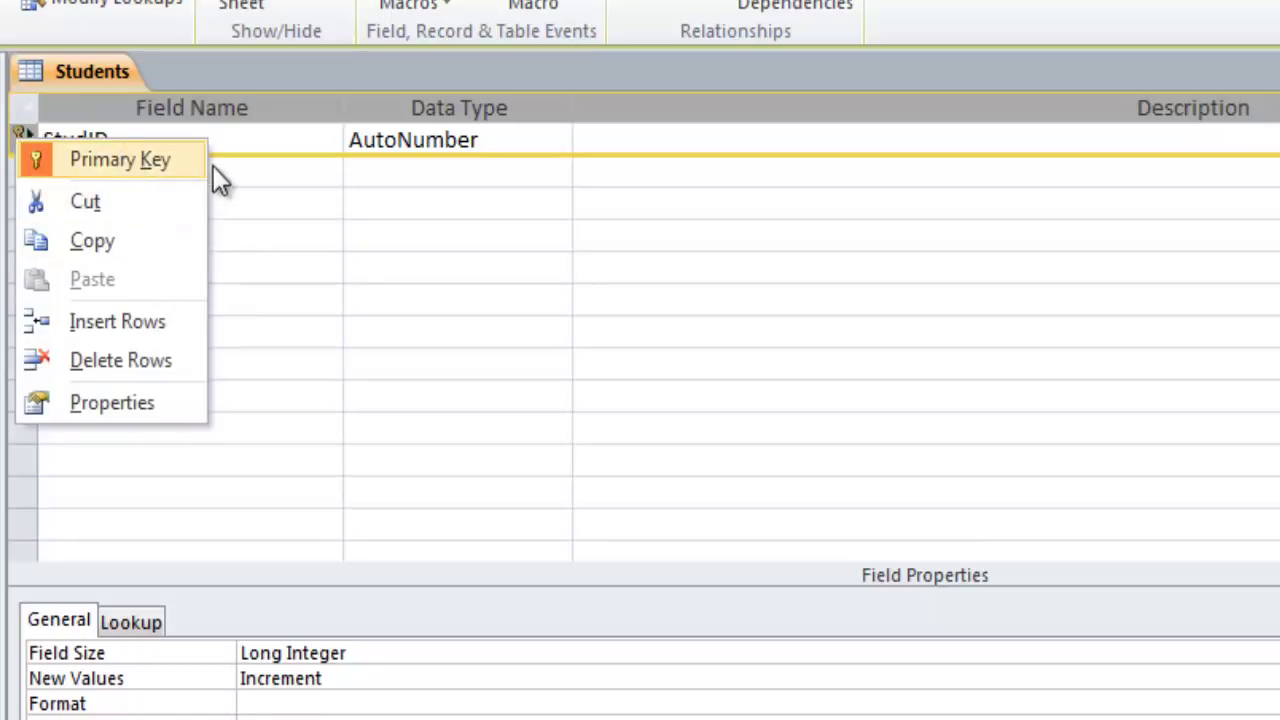
{"action": "left_click", "coordinate": [260, 174]}
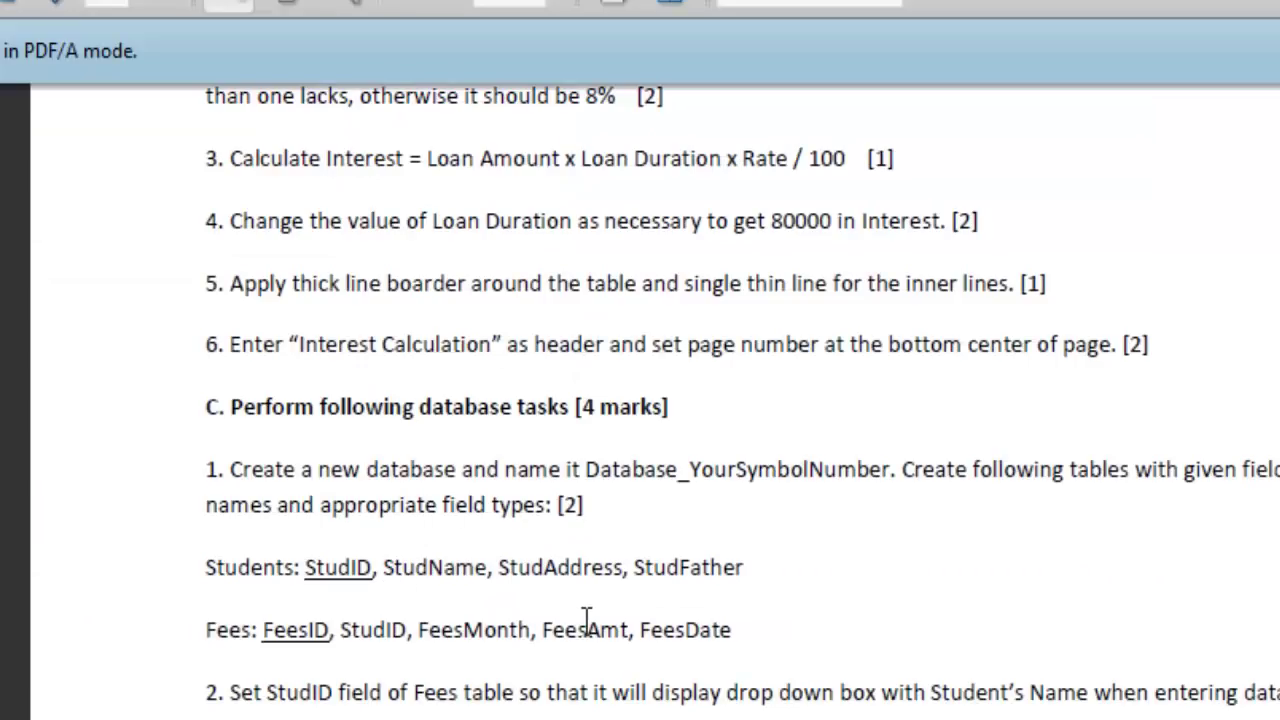
Add StudName as a Text field in the second row of the Students design
{"action": "key", "text": "alt+Tab"}
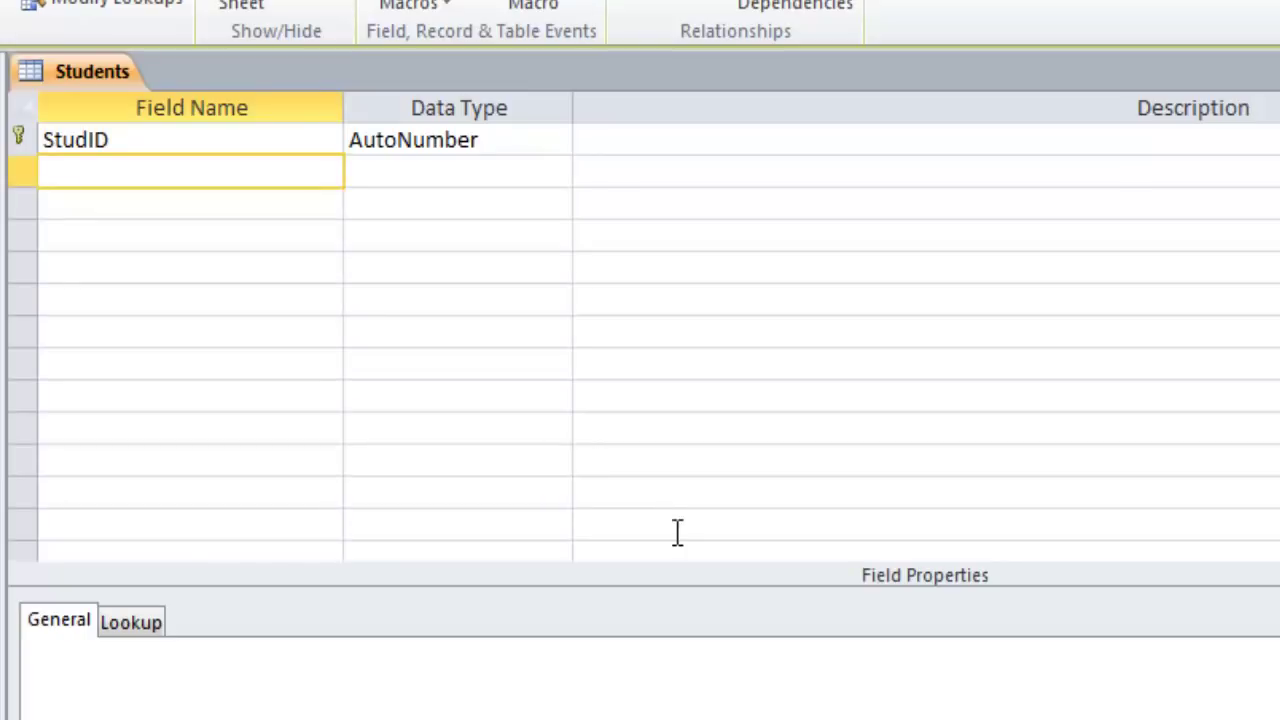
{"action": "type", "text": "StudName"}
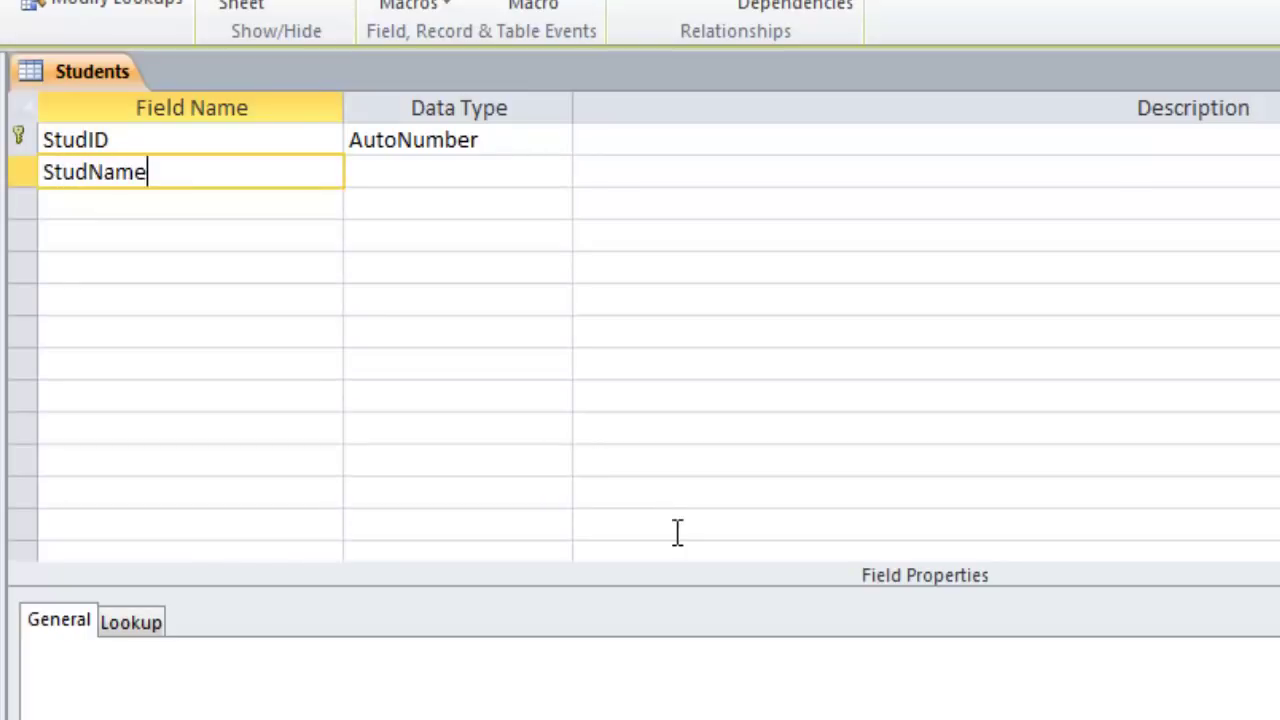
{"action": "key", "text": "Tab"}
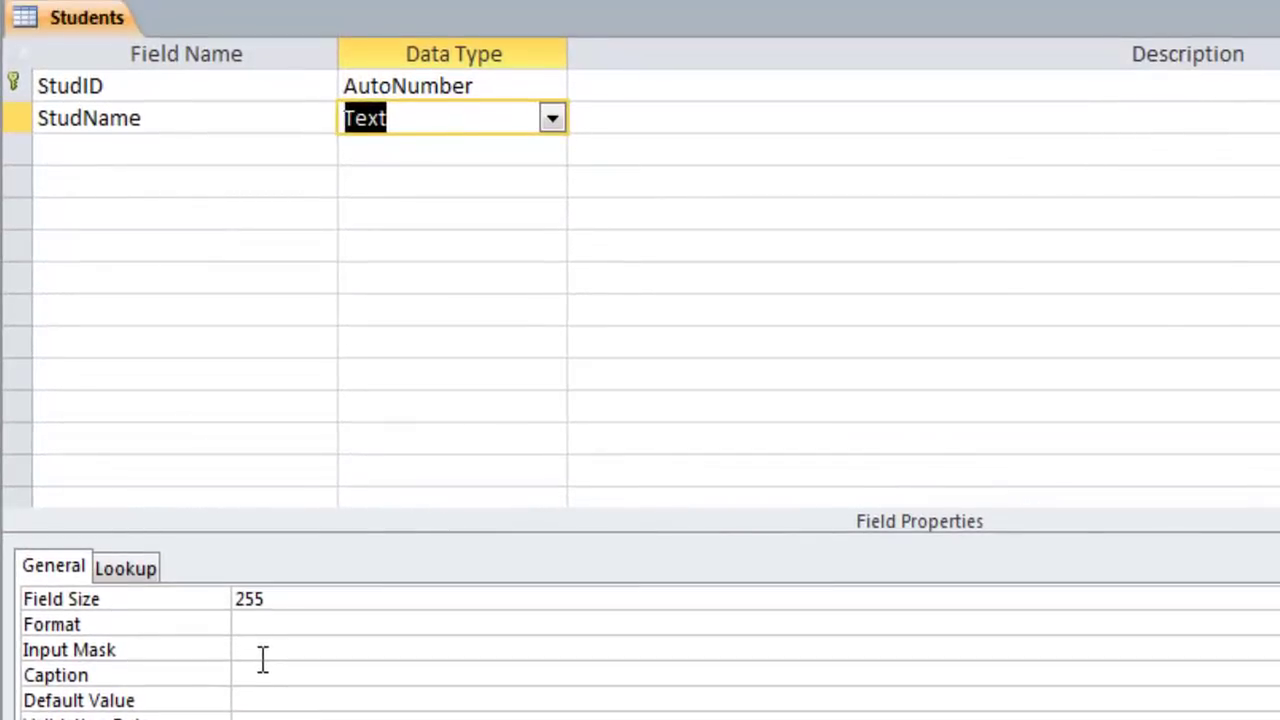
{"action": "left_click", "coordinate": [117, 150]}
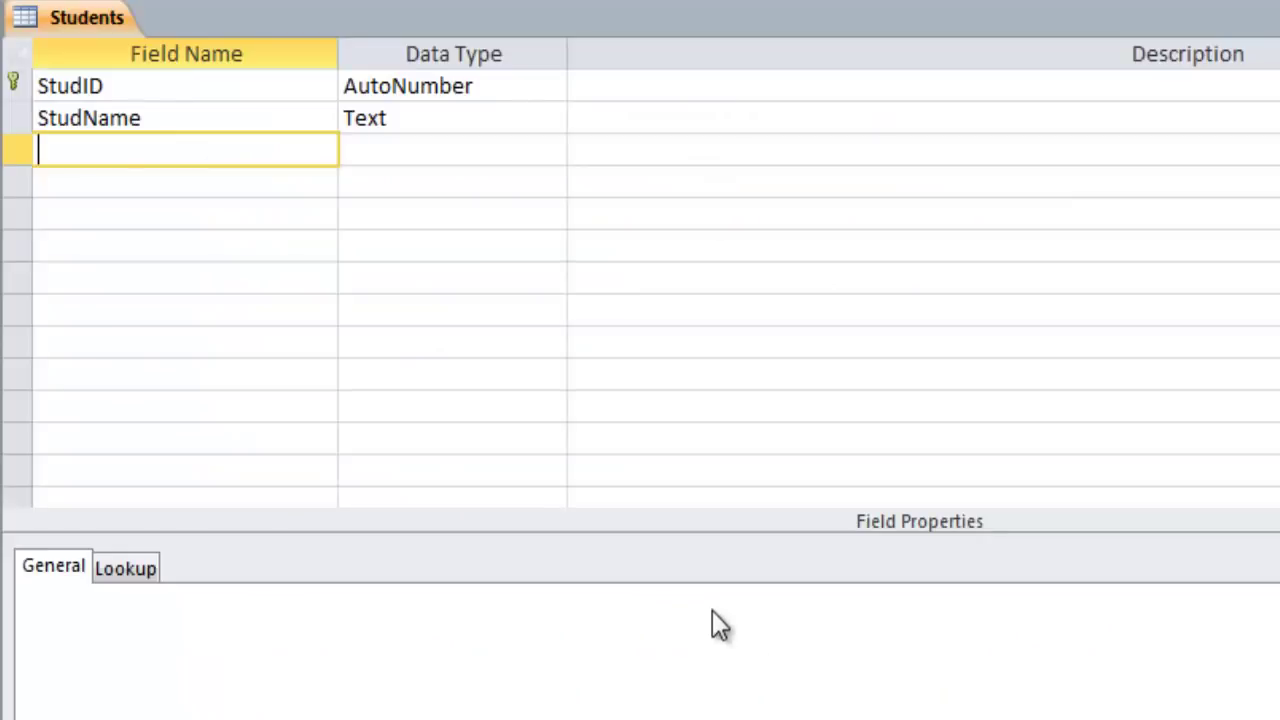
Add StudAddress as a Text field and check the task sheet for remaining fields
{"action": "type", "text": "StudAddress"}
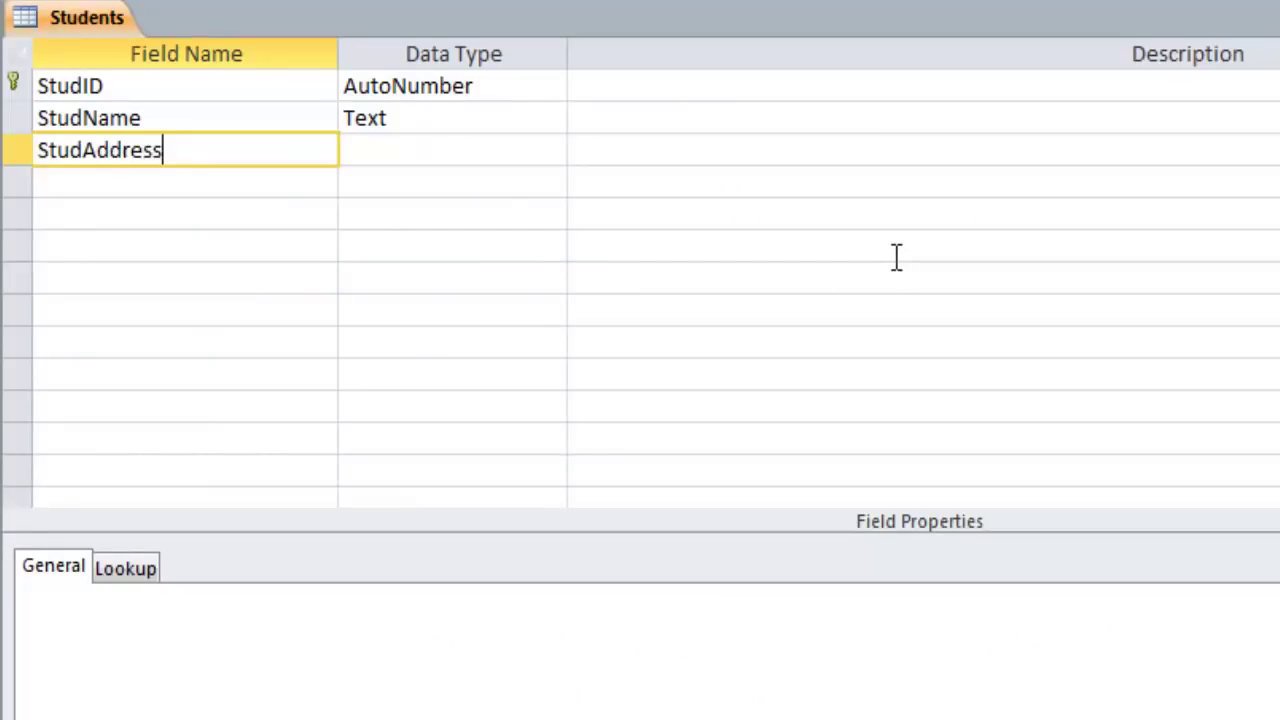
{"action": "key", "text": "Tab"}
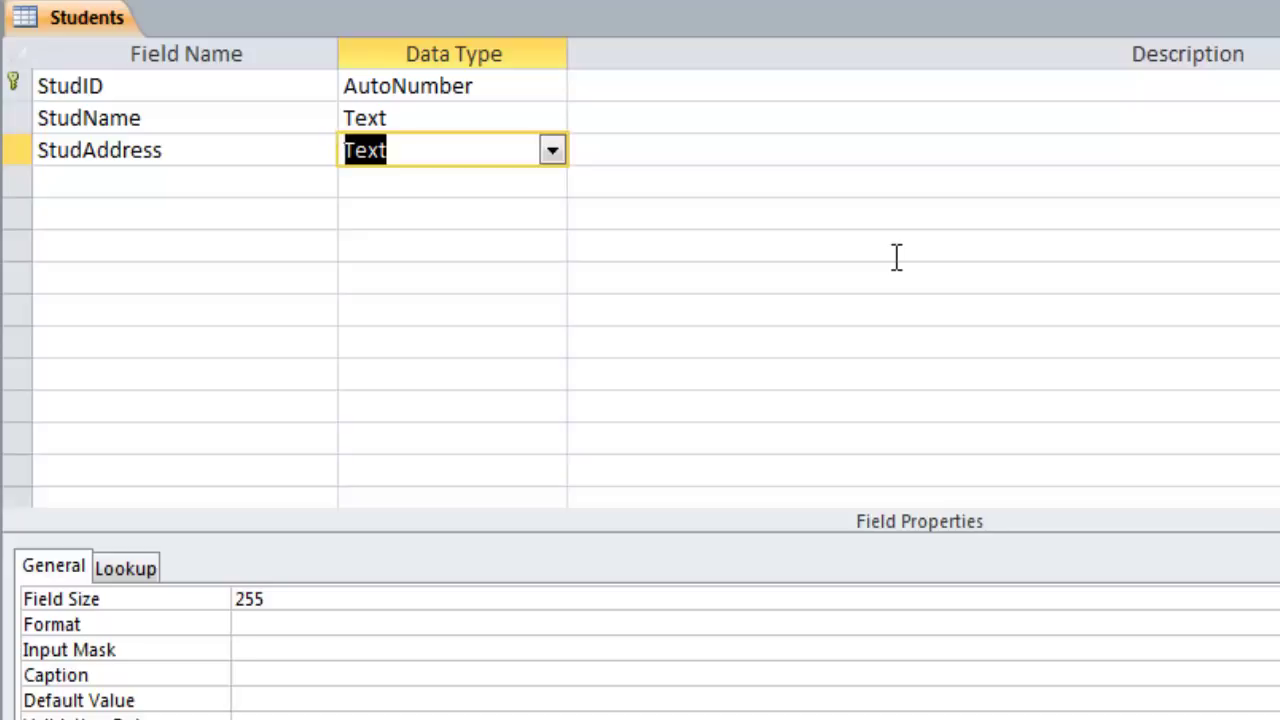
{"action": "left_click", "coordinate": [149, 186]}
{"action": "left_click", "coordinate": [650, 718]}
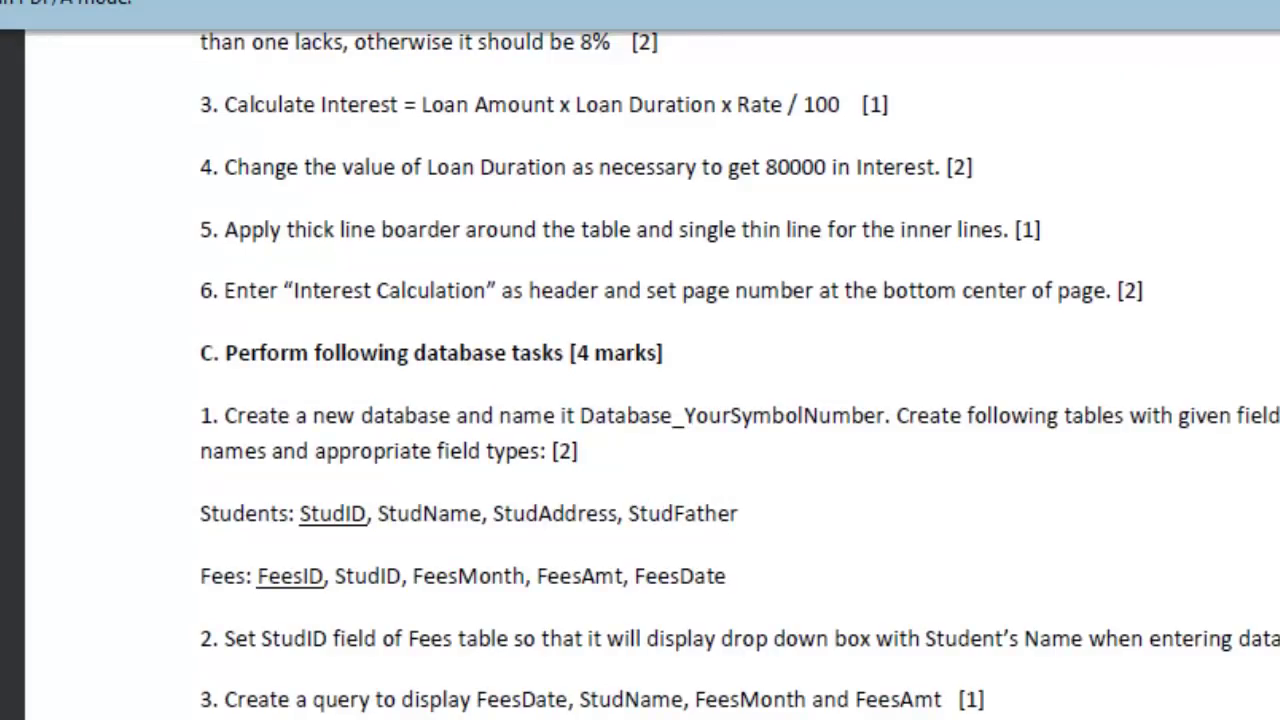
{"action": "key", "text": "alt+Tab"}
Add StudFather as a Text field, then close Students and save the design changes
{"action": "type", "text": "S"}
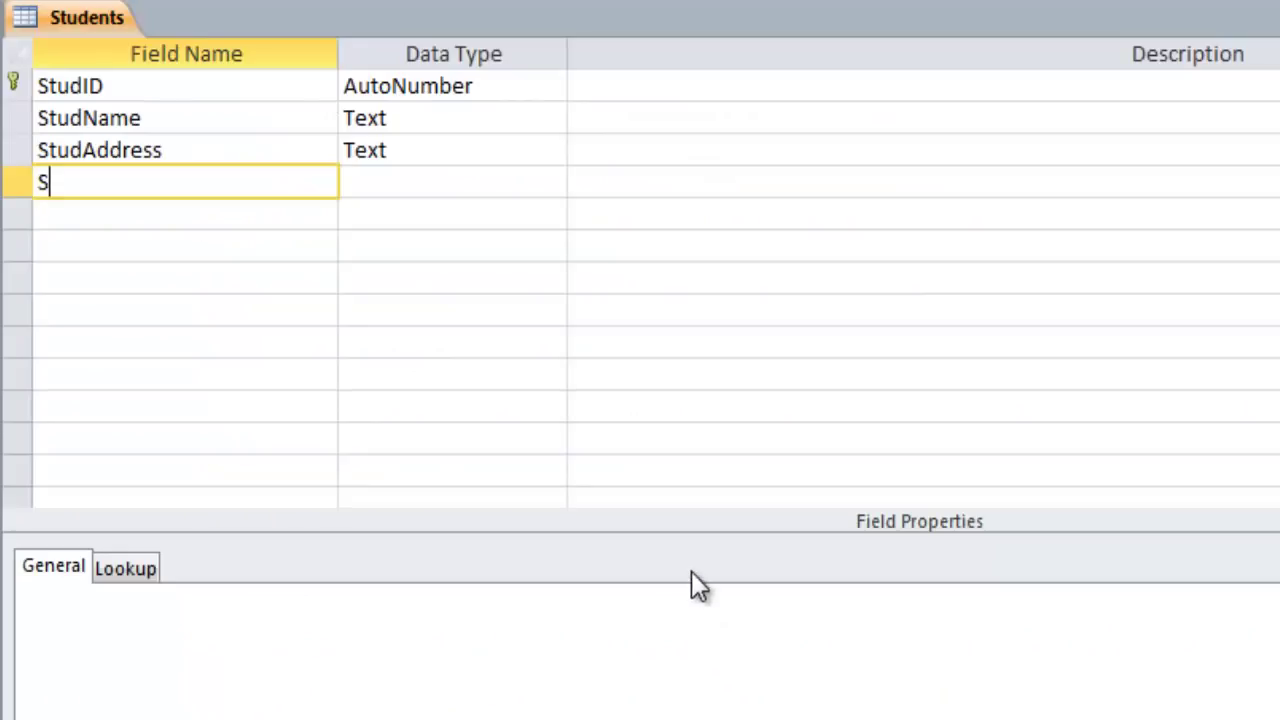
{"action": "type", "text": "tudFather"}
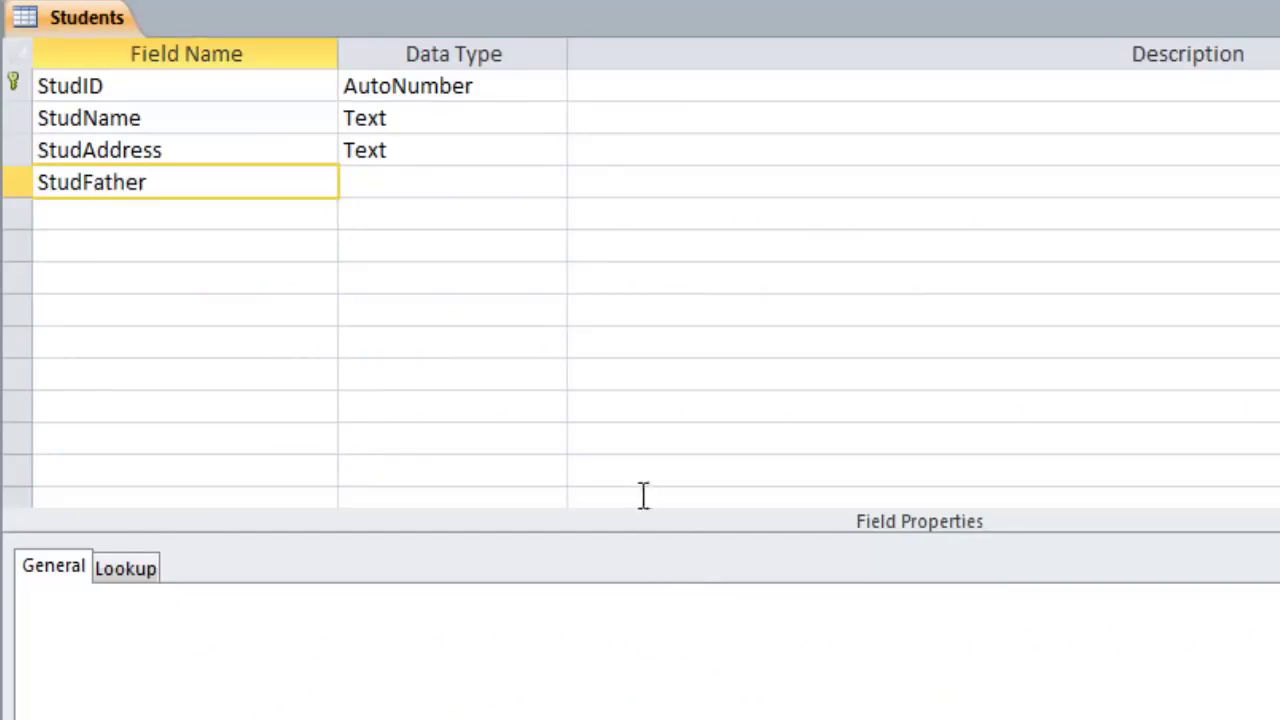
{"action": "key", "text": "Tab"}
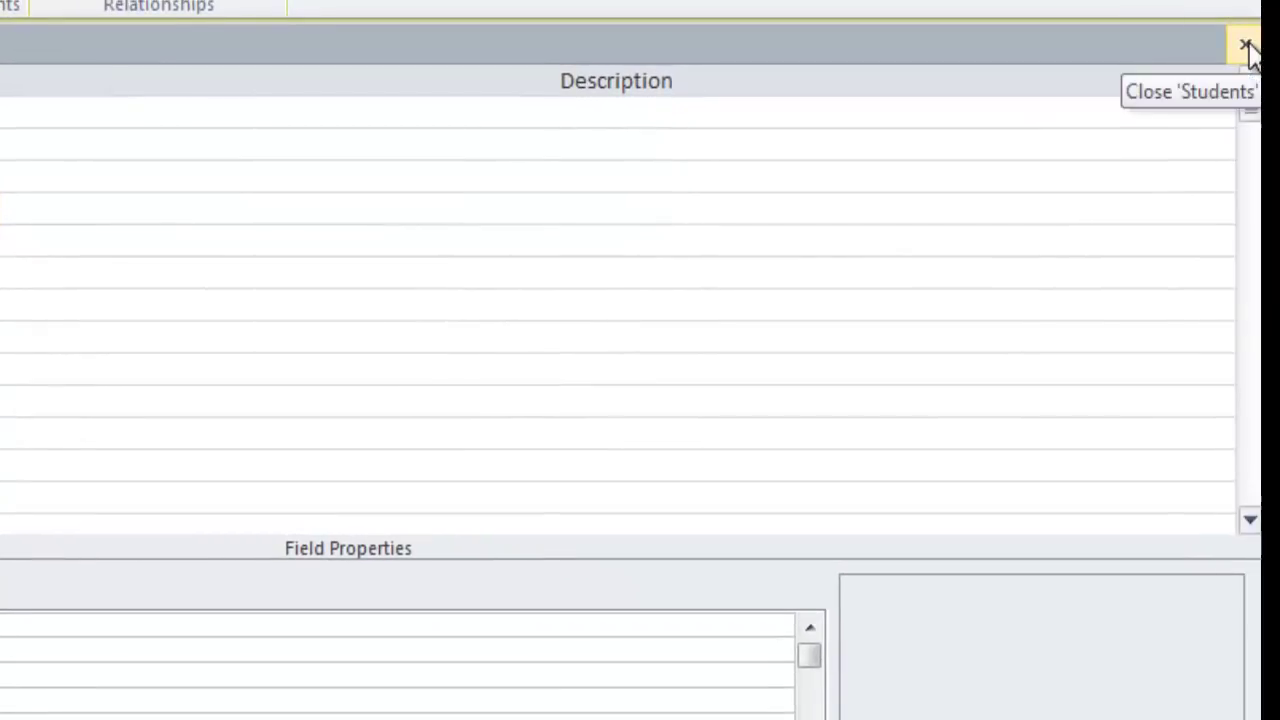
{"action": "left_click", "coordinate": [1245, 46]}
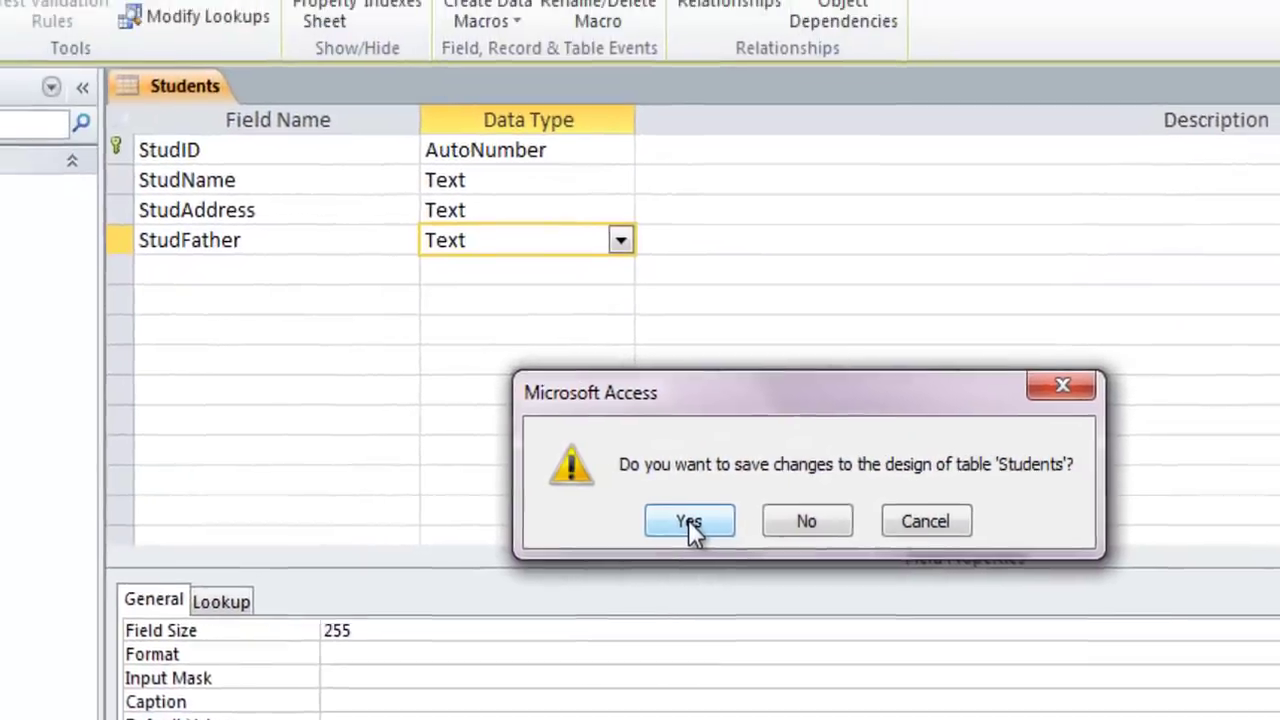
{"action": "left_click", "coordinate": [506, 393]}
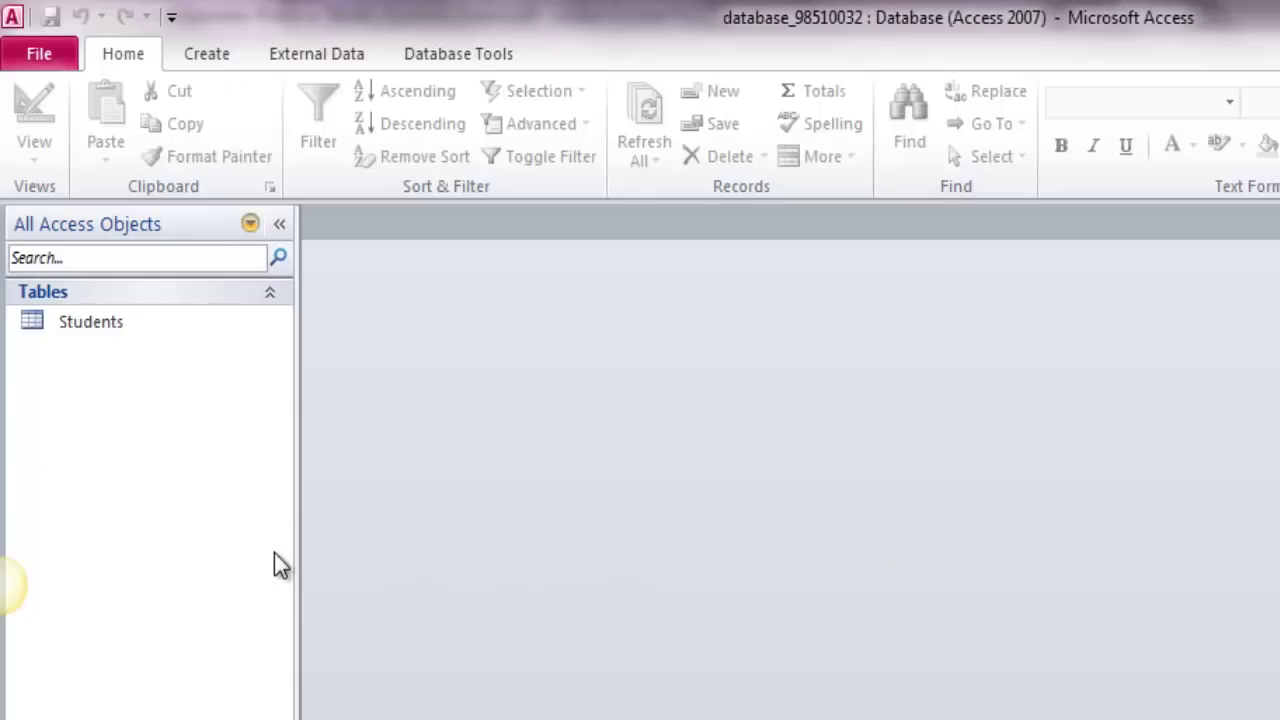
Create a new blank table, switch it to Design View, and enter Fees as its name
{"action": "left_click", "coordinate": [211, 52]}
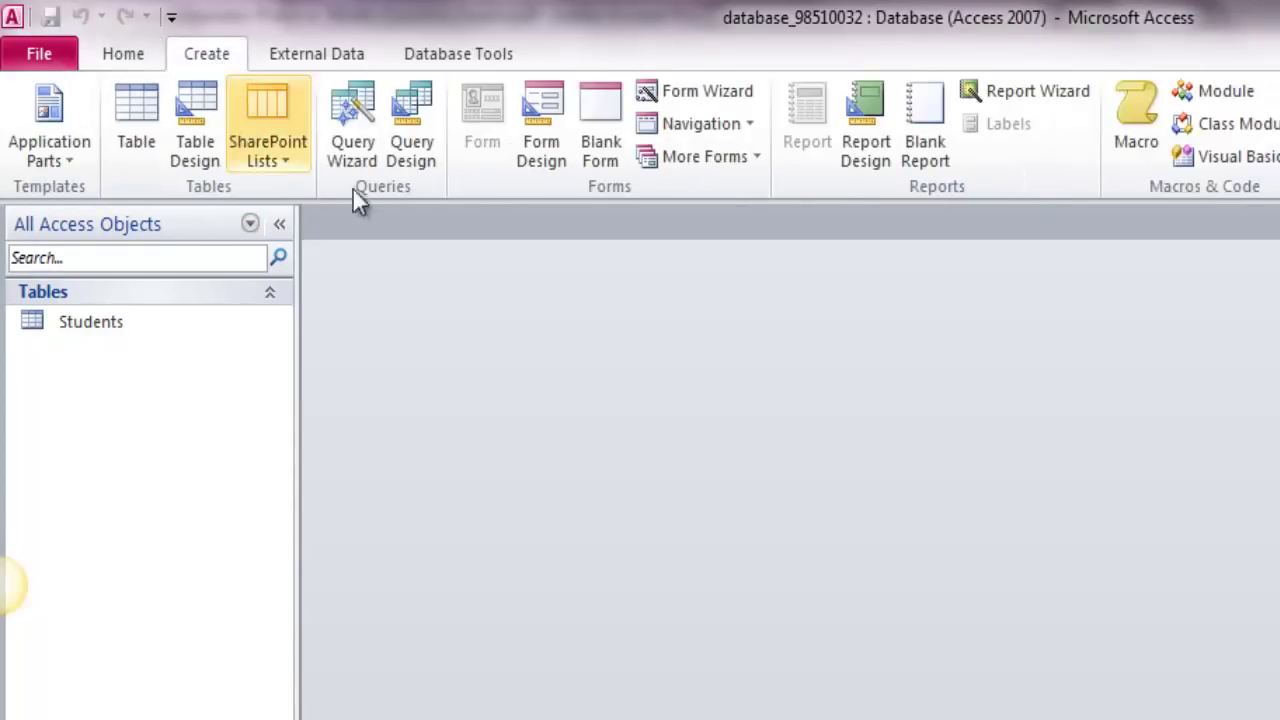
{"action": "left_click", "coordinate": [142, 141]}
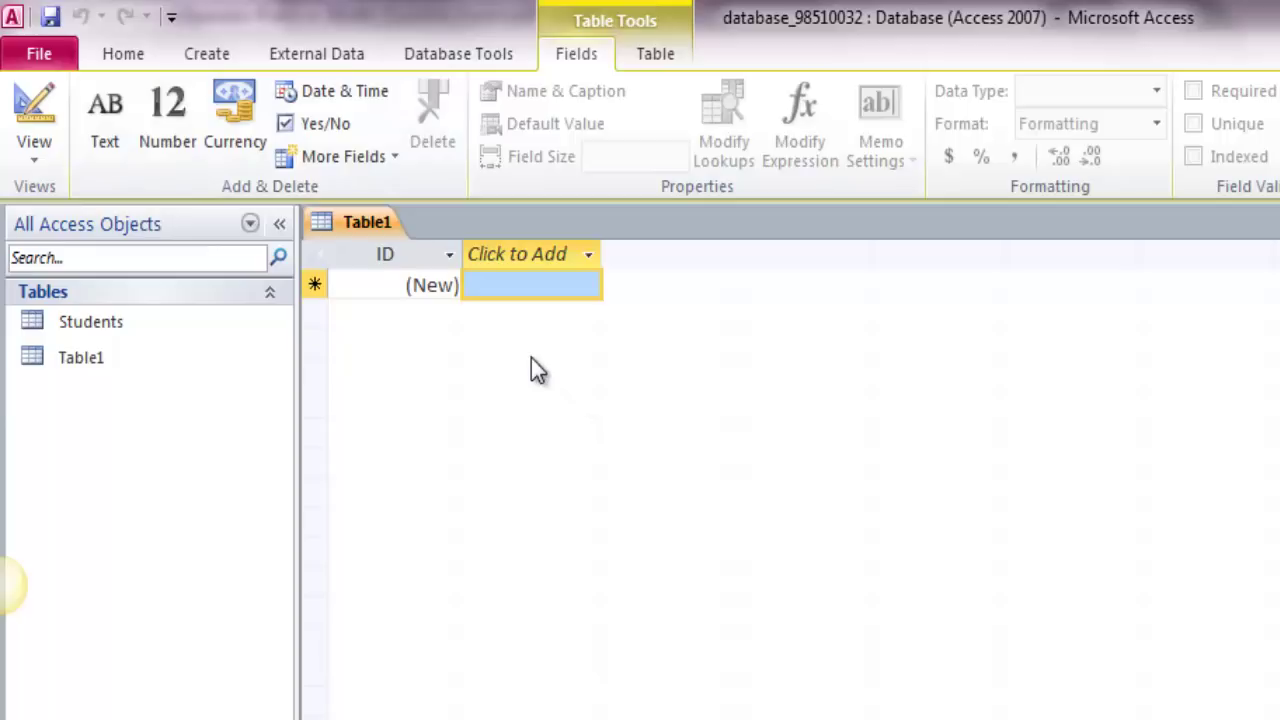
{"action": "right_click", "coordinate": [366, 228]}
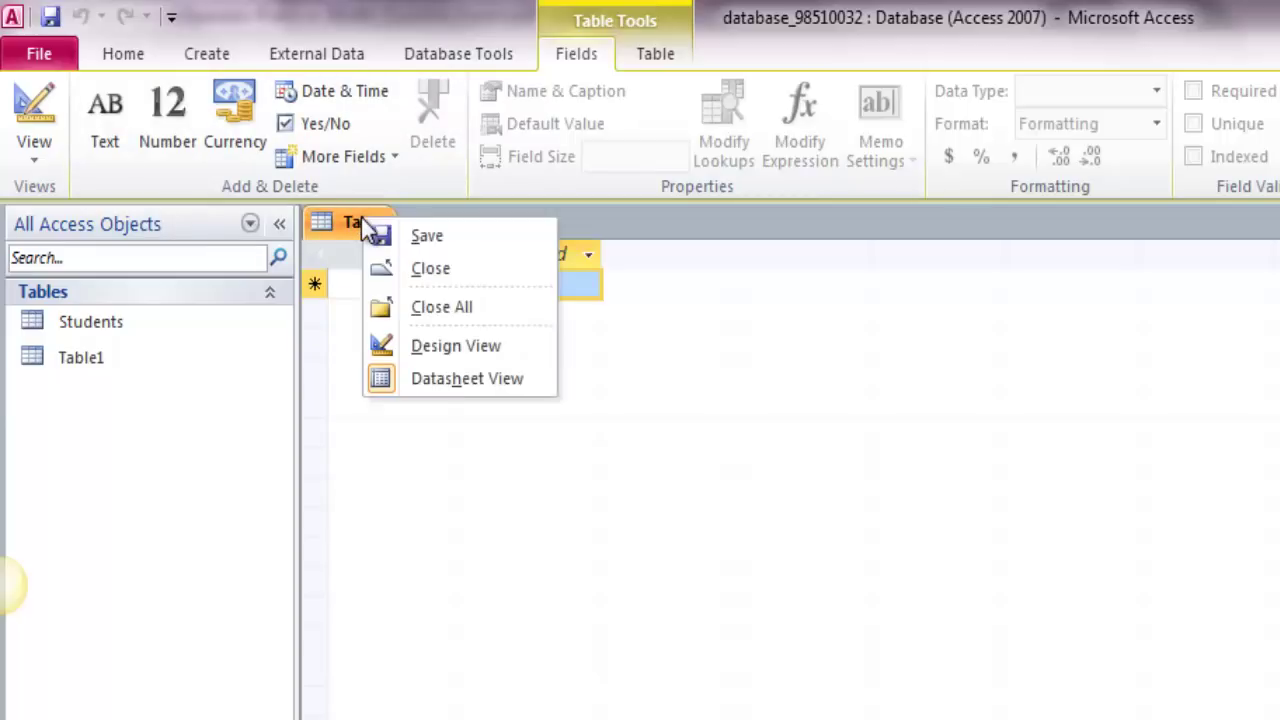
{"action": "left_click", "coordinate": [482, 346]}
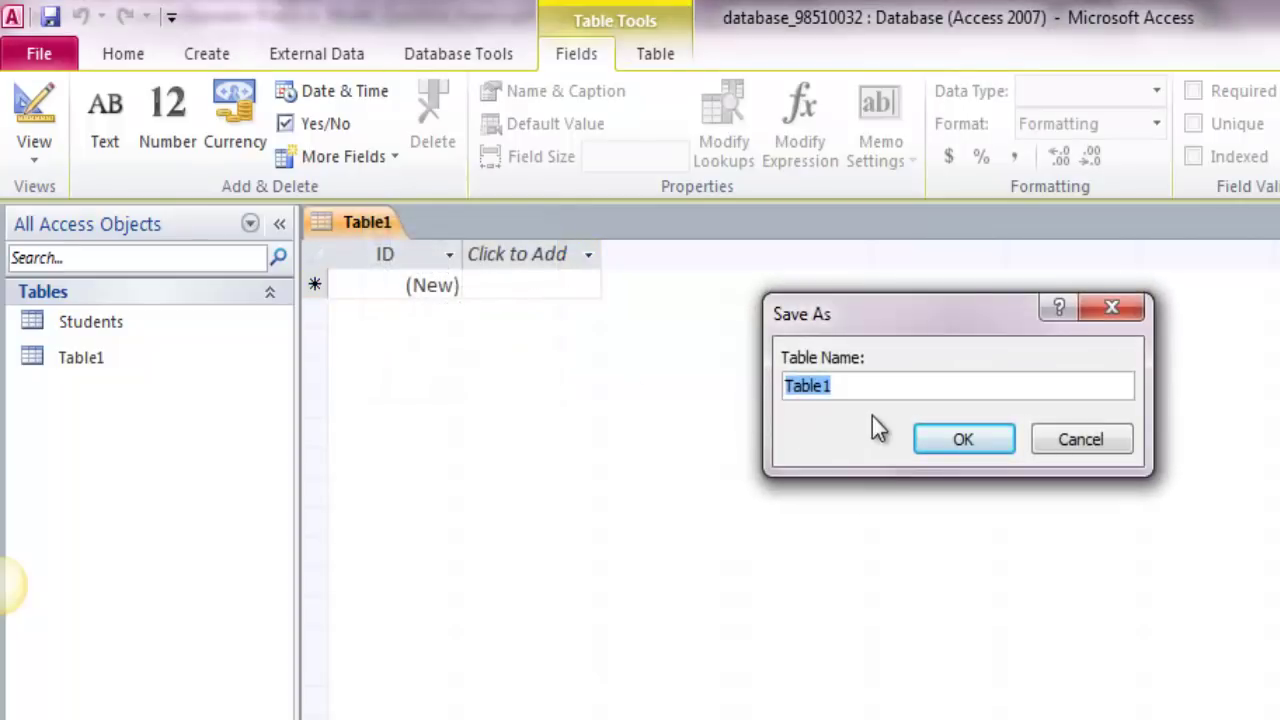
{"action": "type", "text": "Fees"}
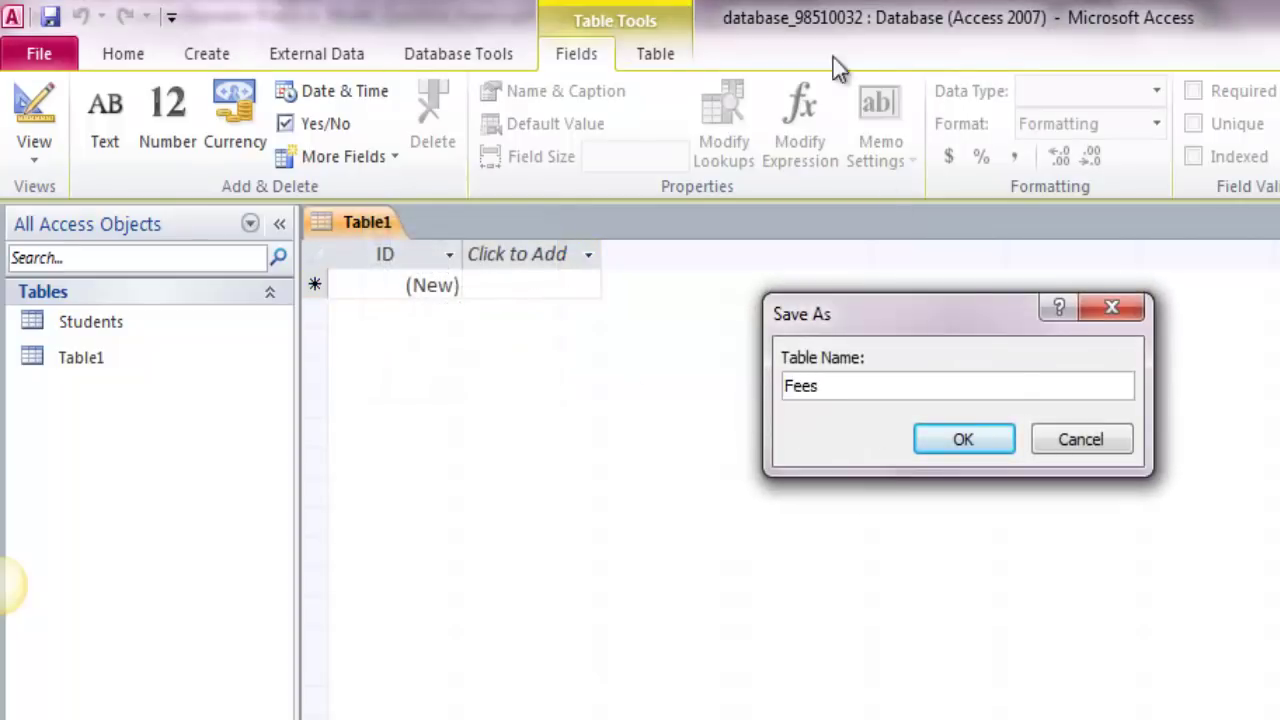
Save the table as Fees, rename its ID field to FeesID, and check the task sheet
{"action": "left_click", "coordinate": [984, 445]}
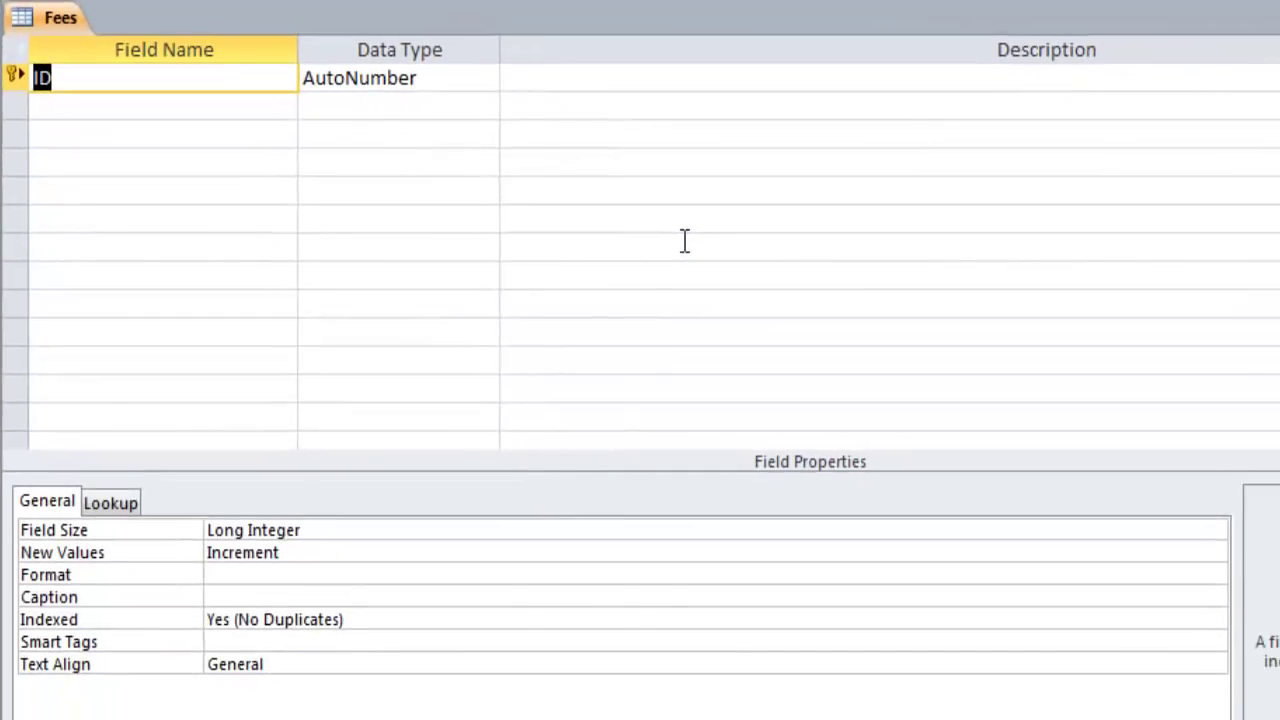
{"action": "type", "text": "FeesID"}
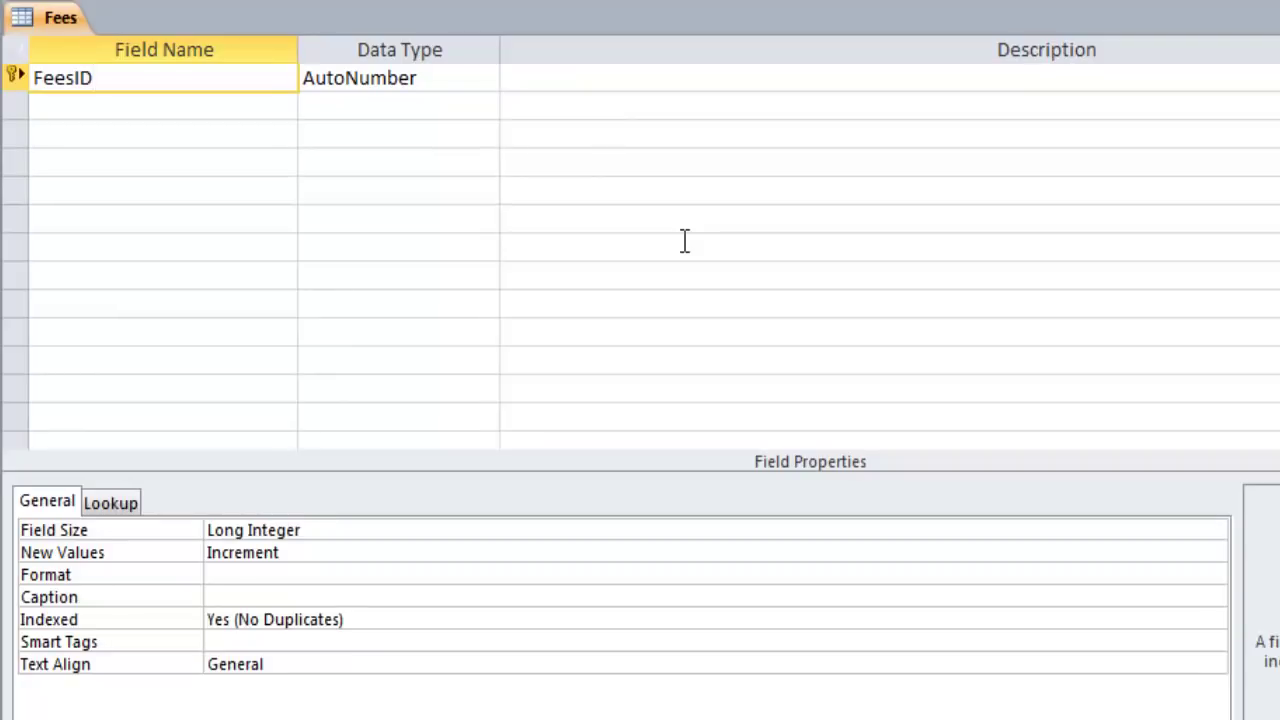
{"action": "key", "text": "Tab"}
{"action": "key", "text": "Tab"}
{"action": "key", "text": "Tab"}
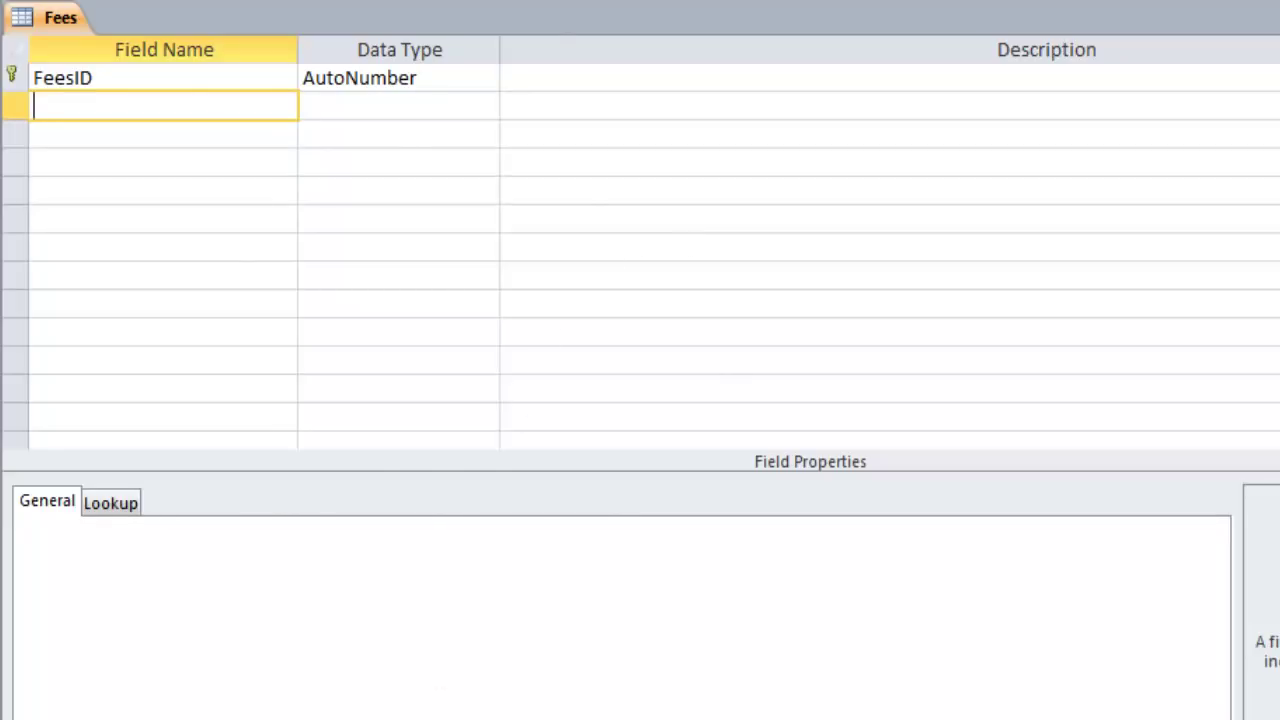
{"action": "left_click", "coordinate": [495, 718]}
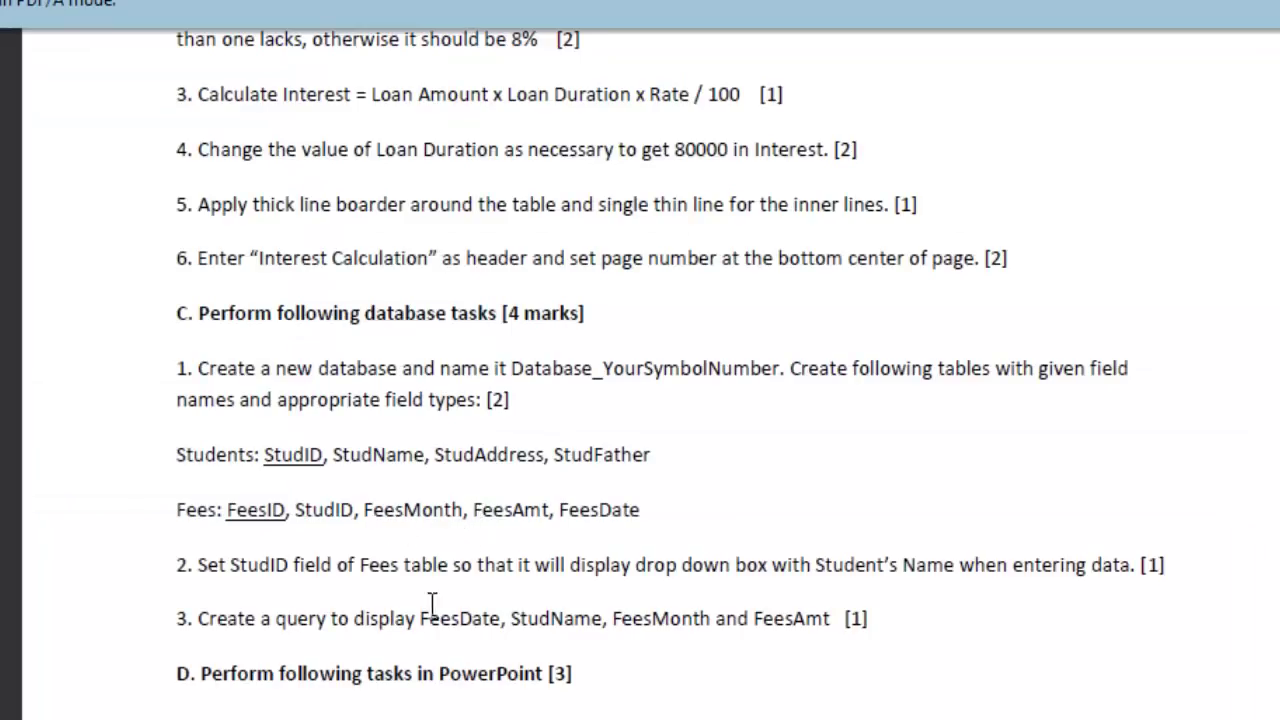
Add a StudID field below FeesID and open its data type list
{"action": "left_click", "coordinate": [500, 718]}
{"action": "type", "text": "StudID"}
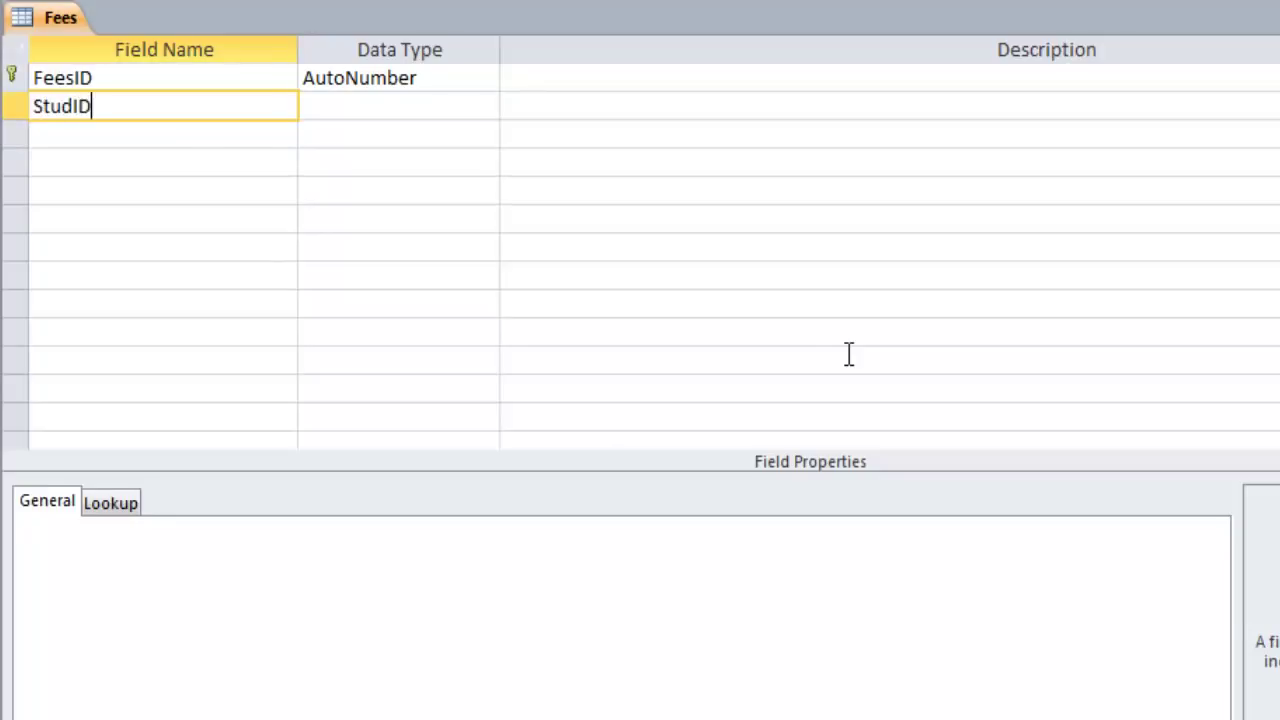
{"action": "key", "text": "Tab"}
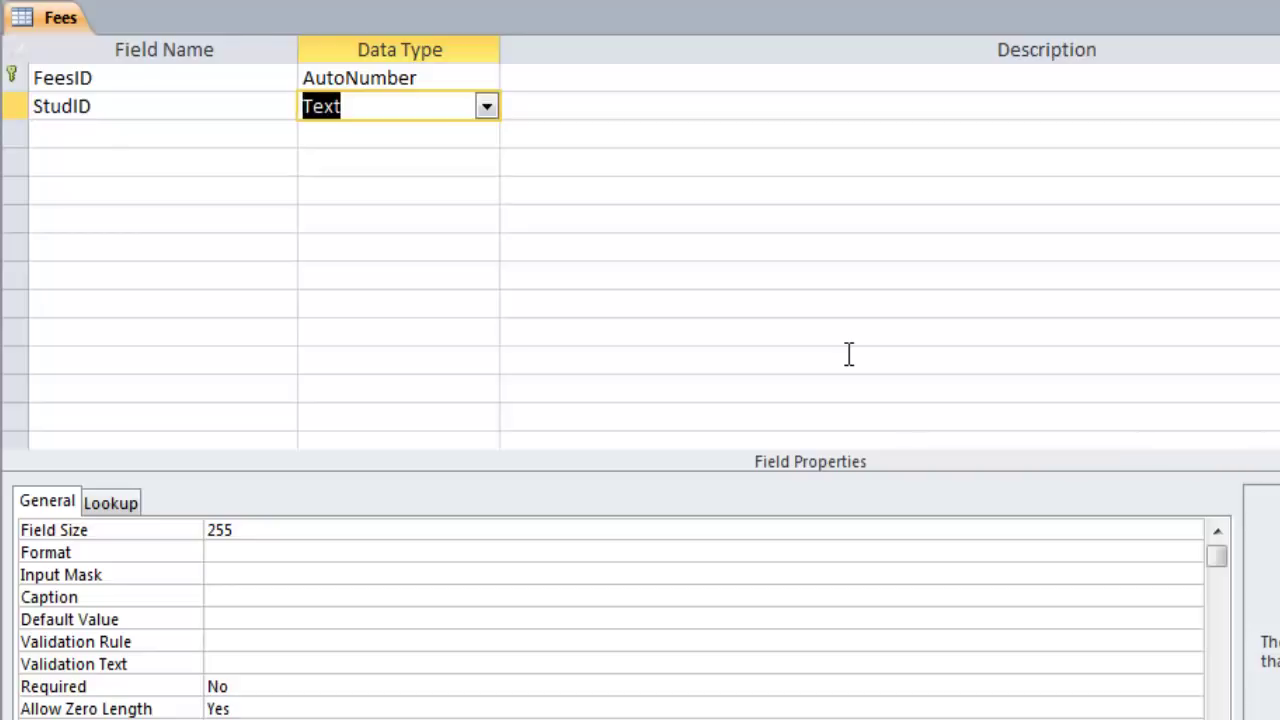
{"action": "left_click", "coordinate": [485, 107]}
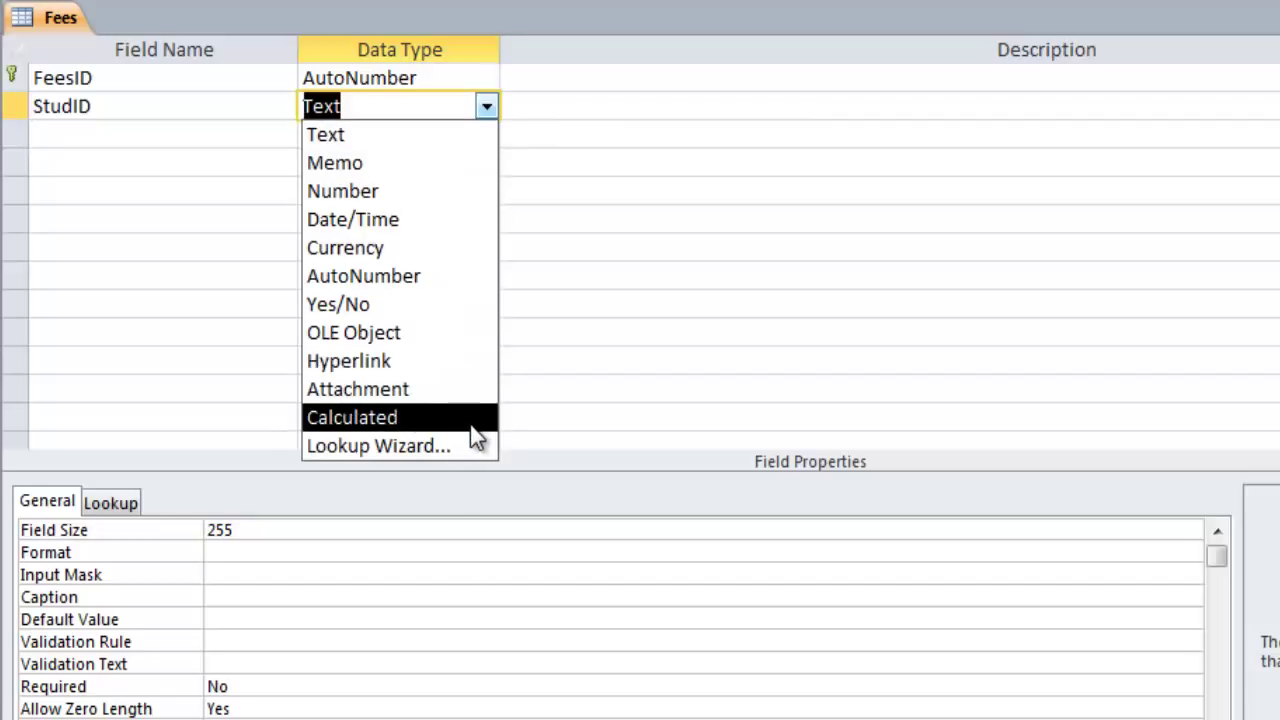
Run the Lookup Wizard on StudID, drawing its values from the Students table
{"action": "left_click", "coordinate": [371, 446]}
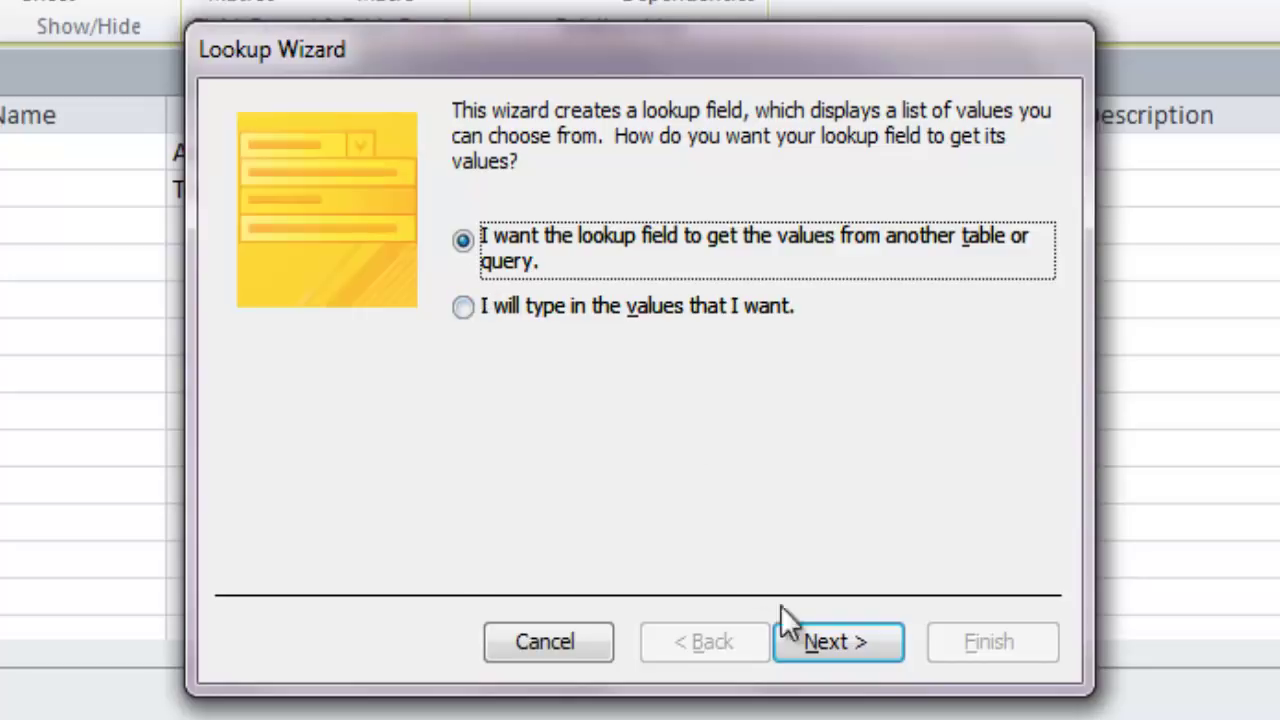
{"action": "left_click", "coordinate": [852, 640]}
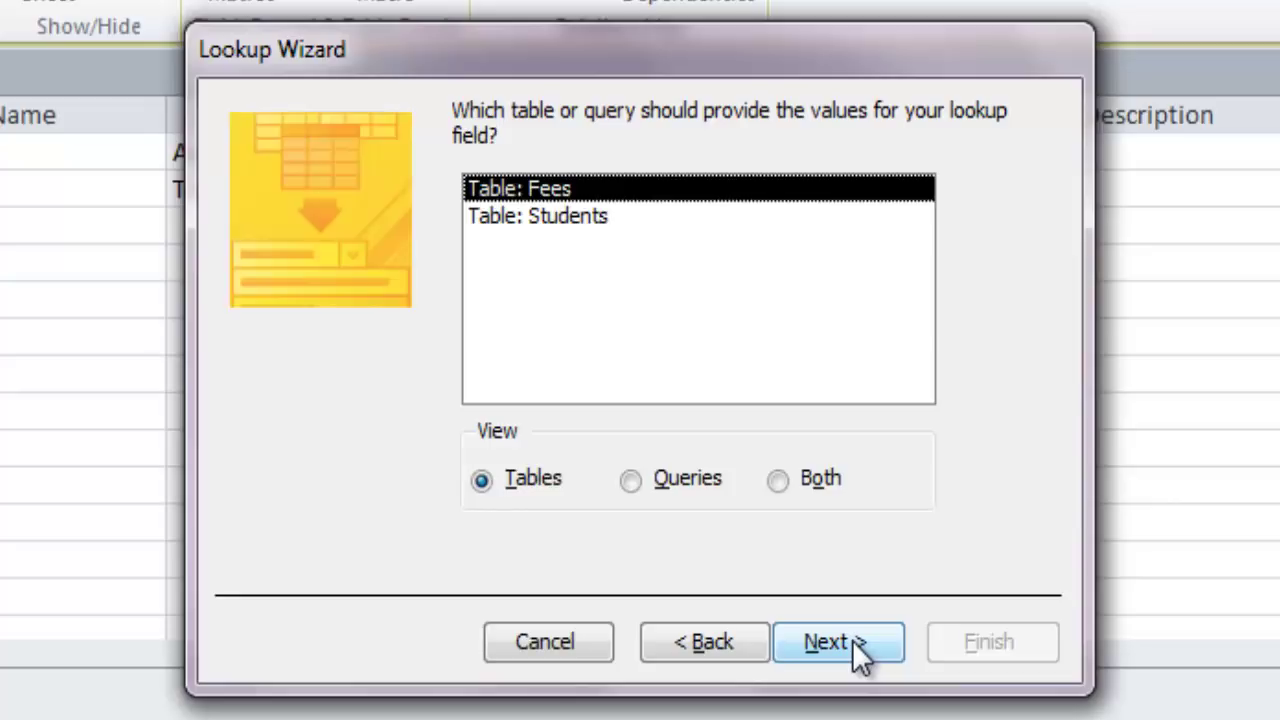
{"action": "left_click", "coordinate": [567, 218]}
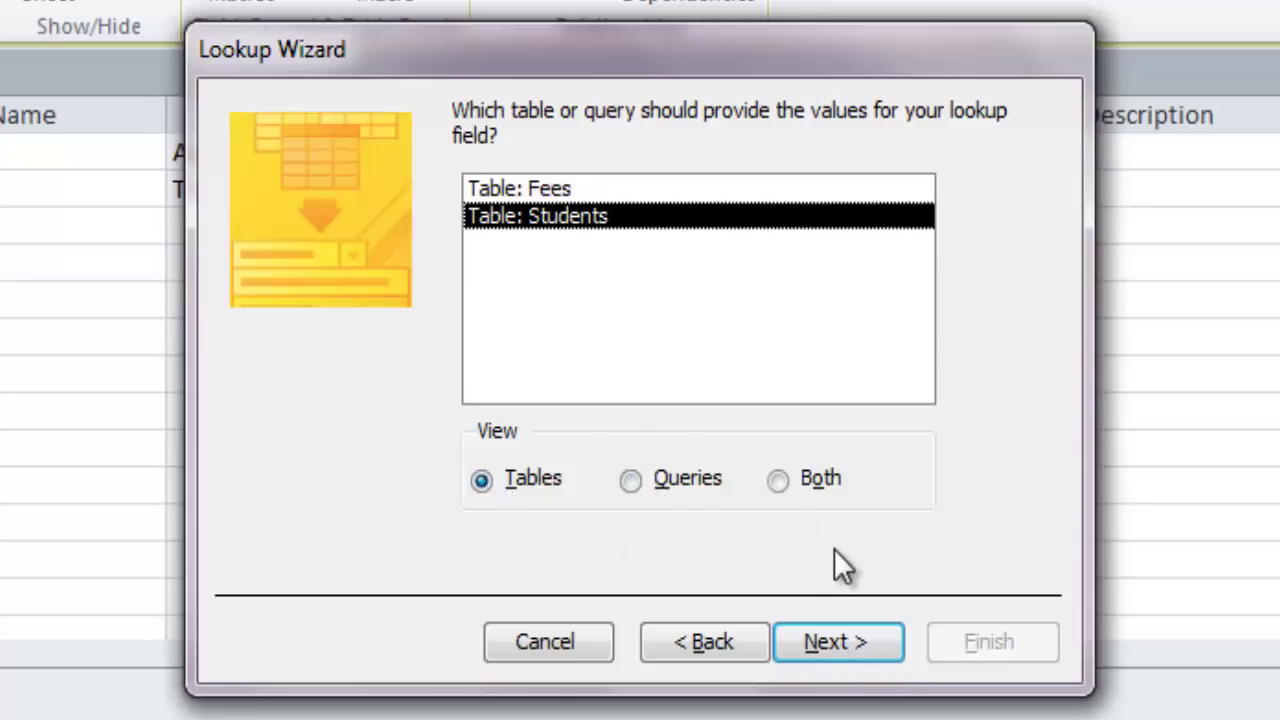
{"action": "left_click", "coordinate": [857, 668]}
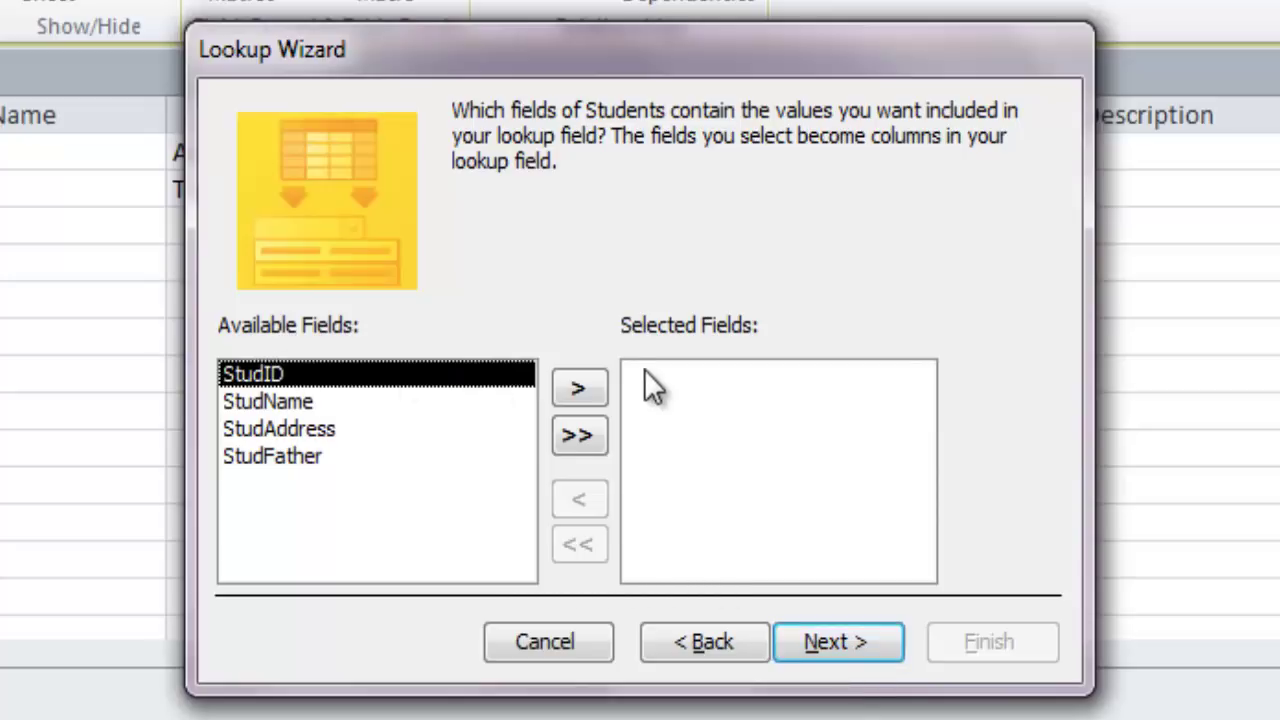
Pick StudID and StudName as lookup columns, sorted ascending by StudName
{"action": "left_click", "coordinate": [581, 386]}
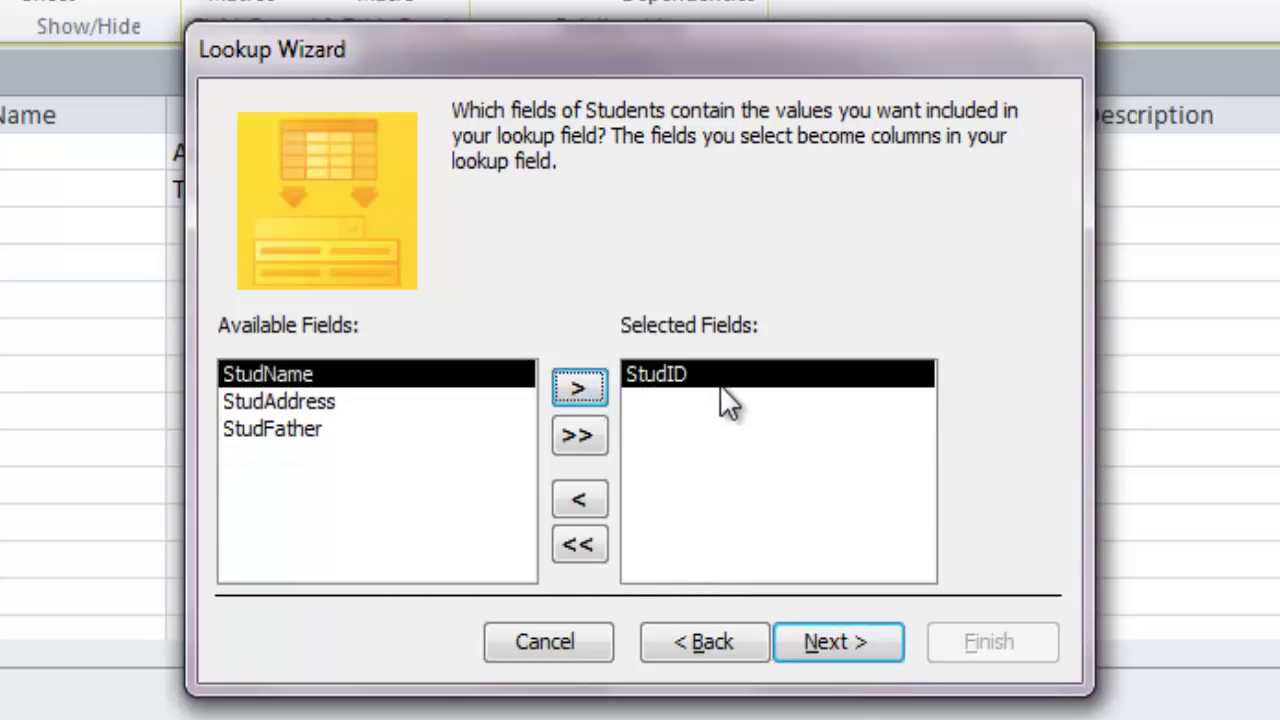
{"action": "left_click", "coordinate": [580, 390]}
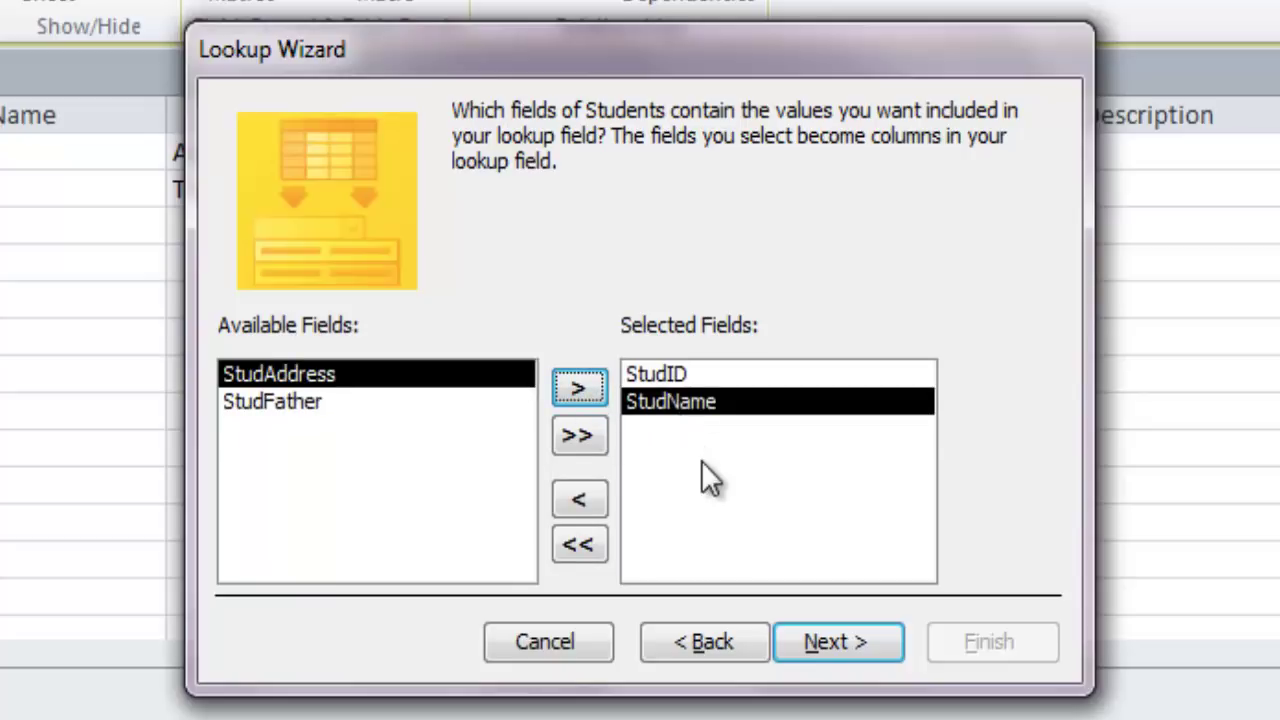
{"action": "left_click", "coordinate": [865, 642]}
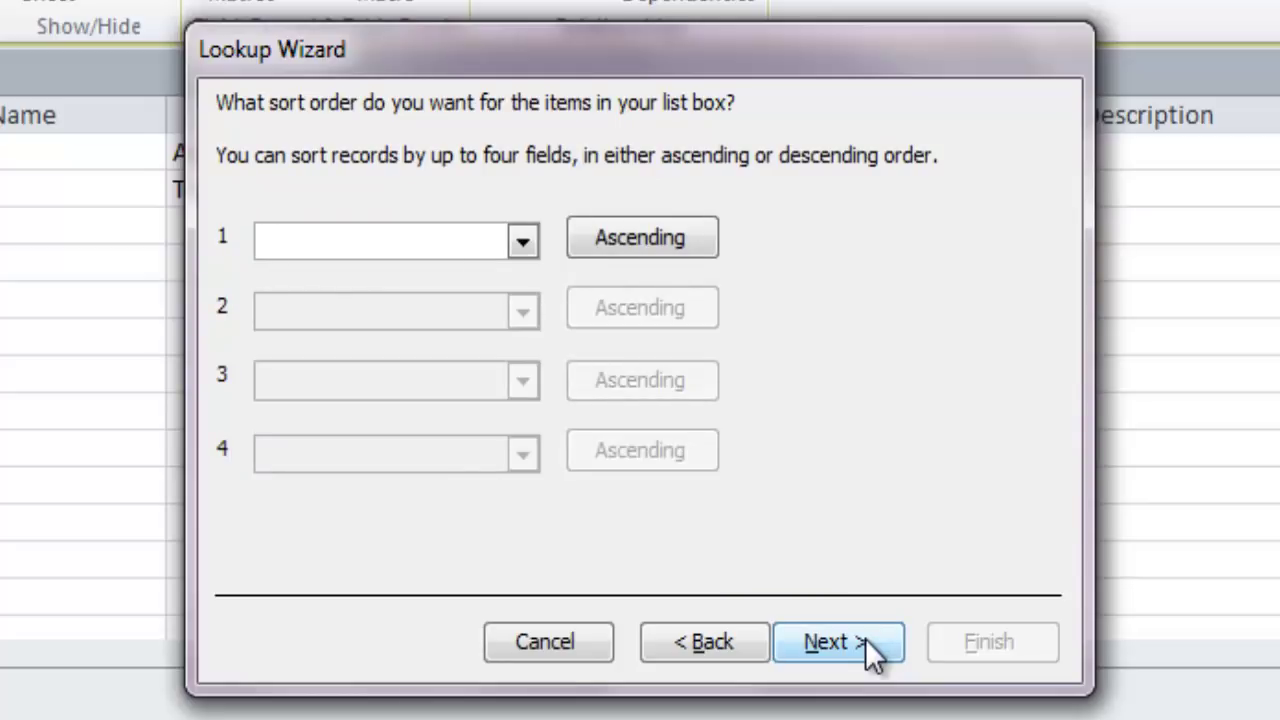
{"action": "left_click", "coordinate": [532, 243]}
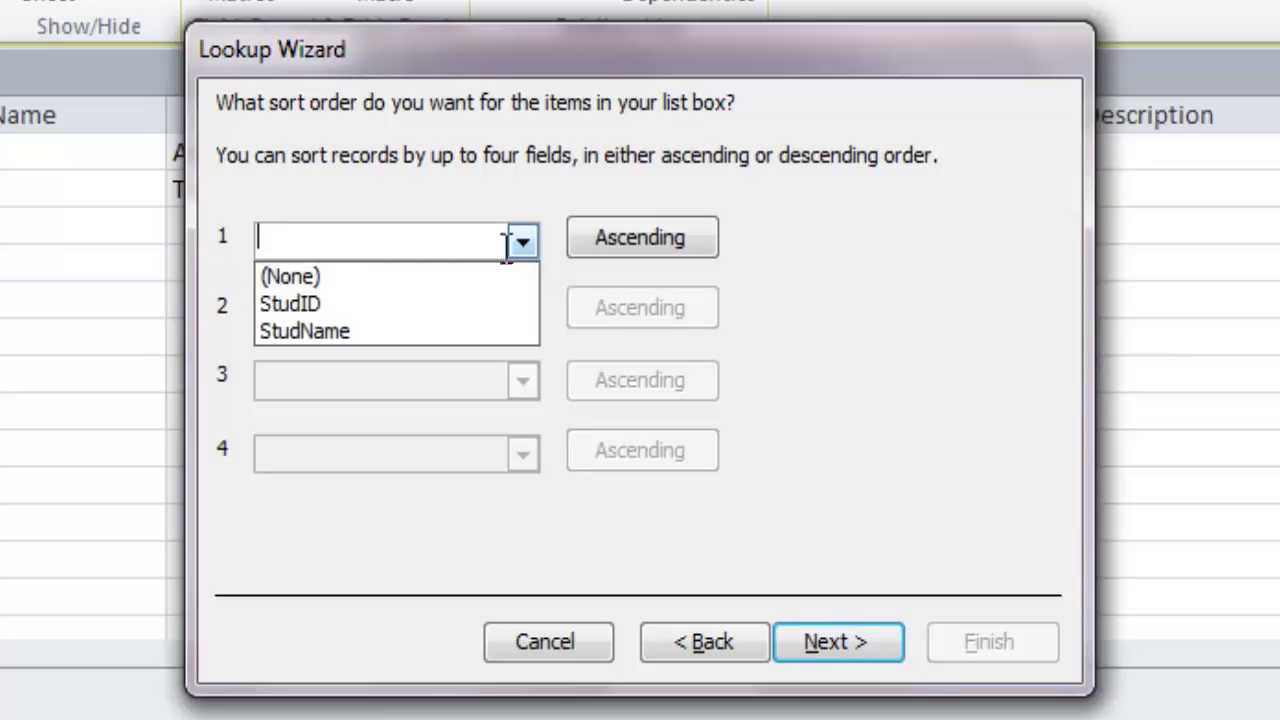
{"action": "left_click", "coordinate": [440, 330]}
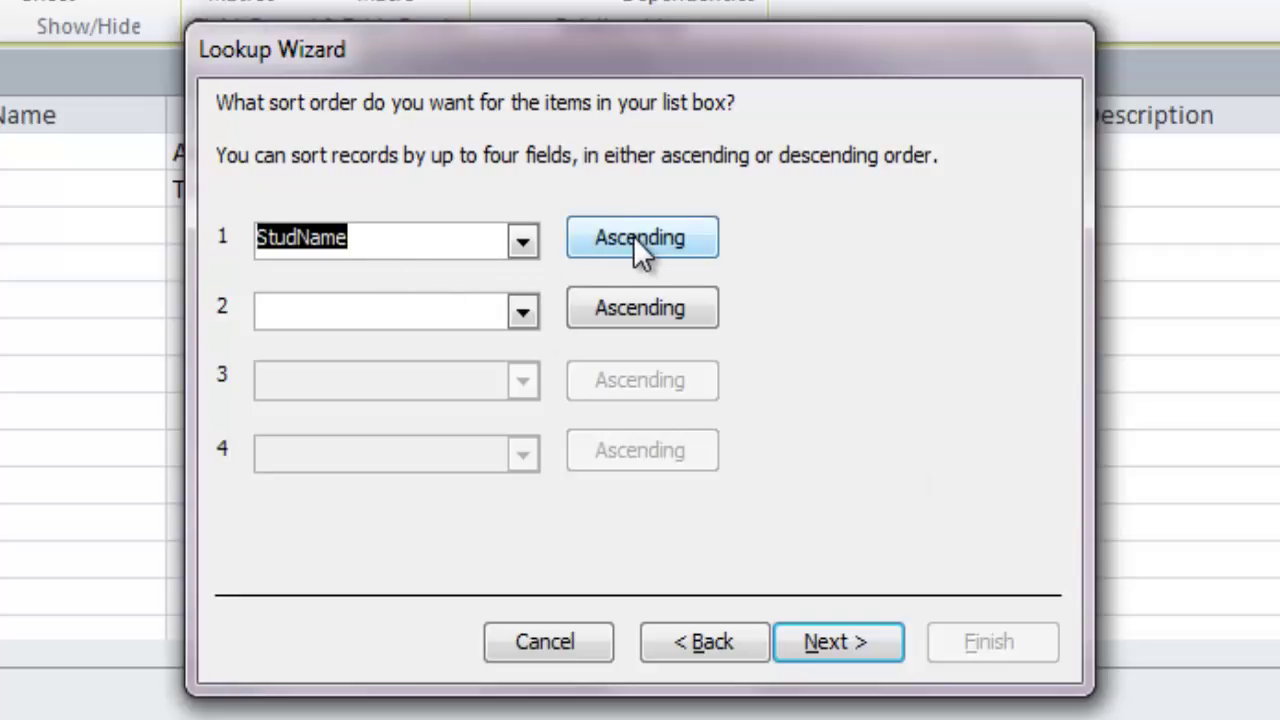
{"action": "left_click", "coordinate": [856, 637]}
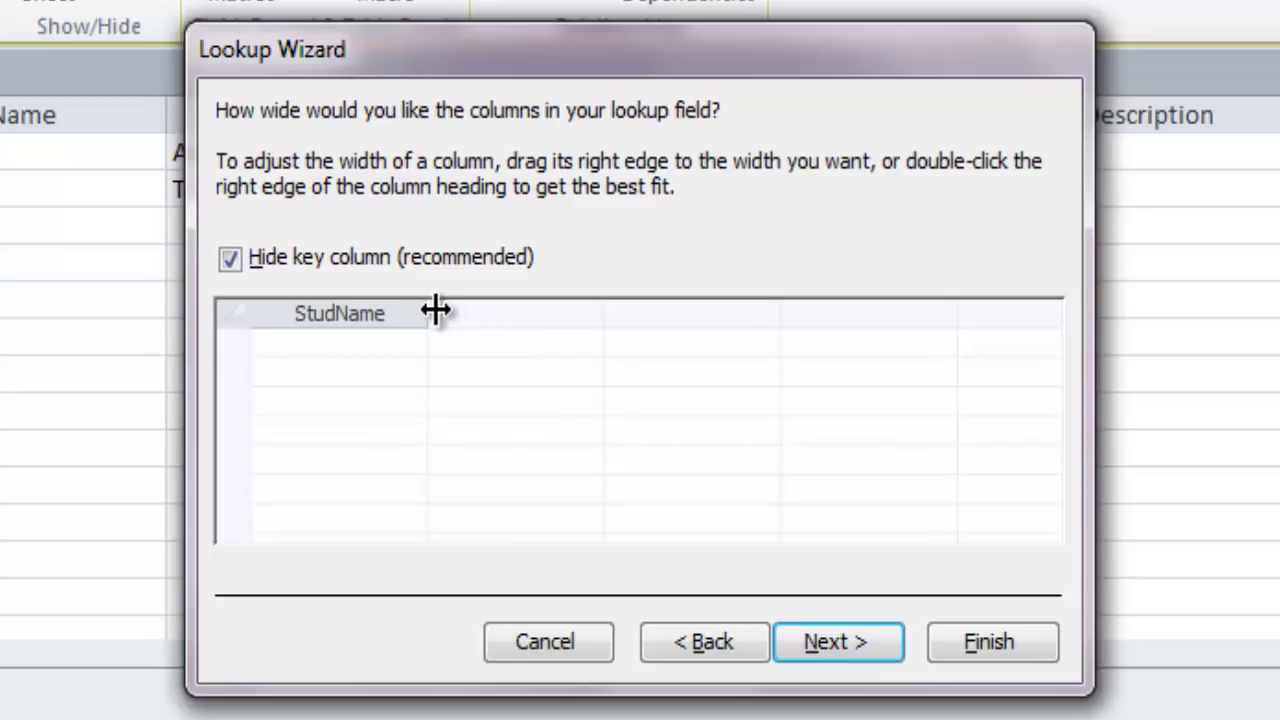
Widen the StudName column, leave the key column hidden, and advance to the label page
{"action": "mouse_move", "coordinate": [432, 310]}
{"action": "left_mouse_down"}
{"action": "mouse_move", "coordinate": [543, 308]}
{"action": "mouse_move", "coordinate": [490, 315]}
{"action": "left_mouse_up"}
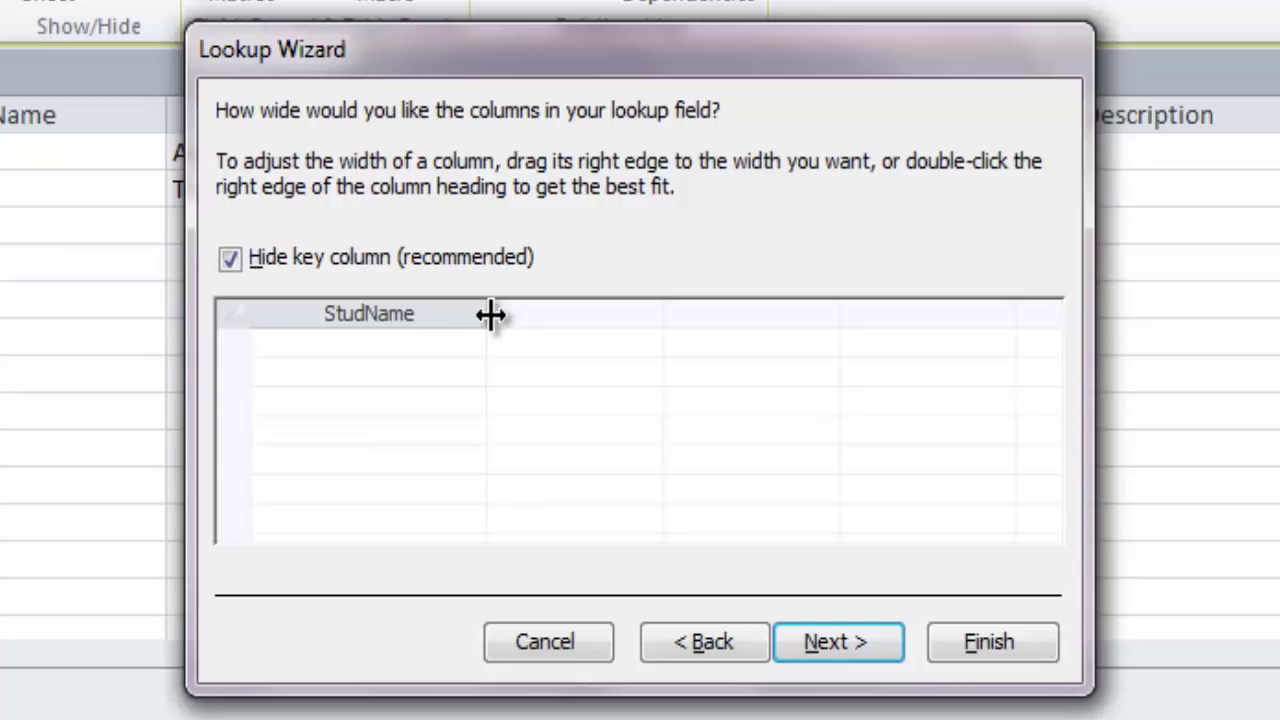
{"action": "left_click", "coordinate": [232, 263]}
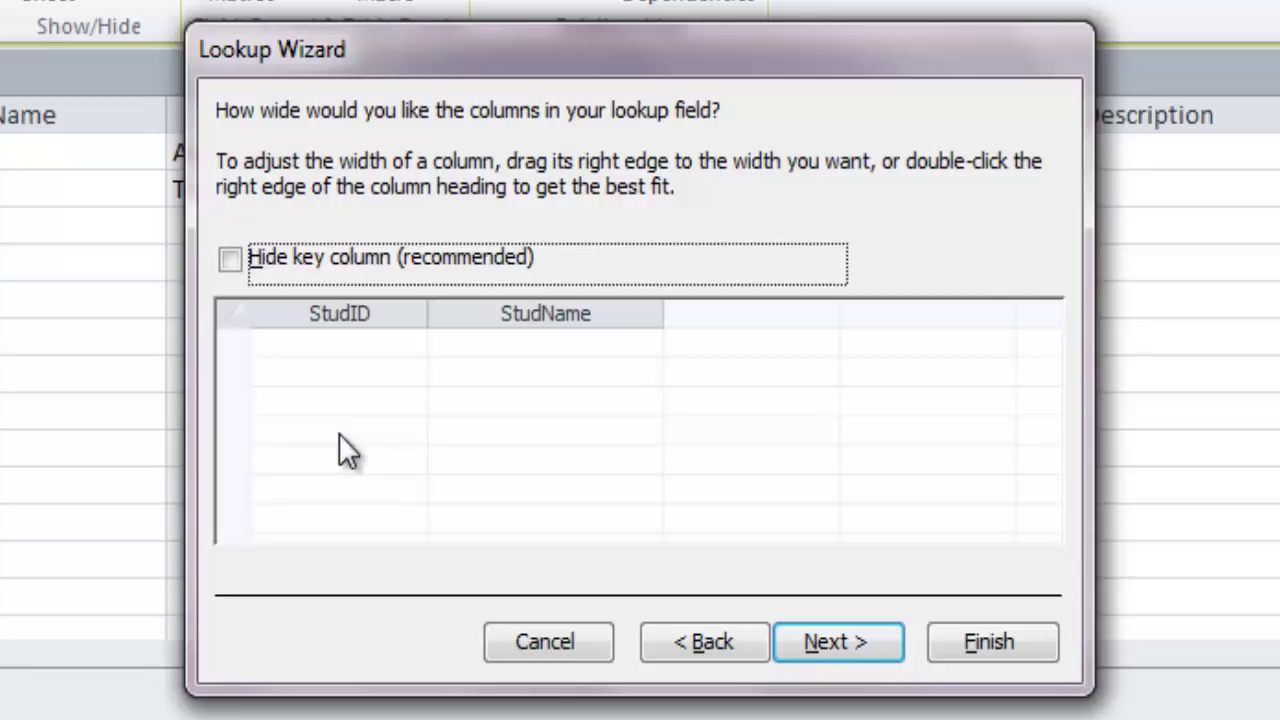
{"action": "left_click", "coordinate": [230, 259]}
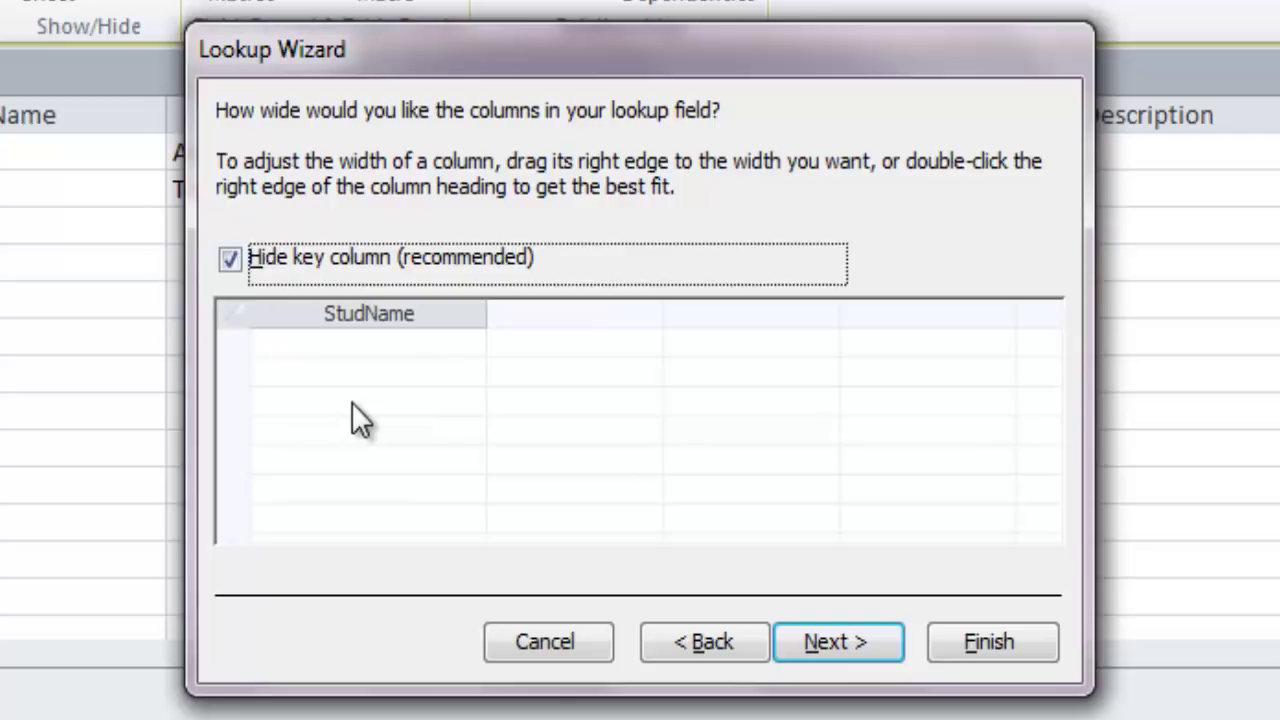
{"action": "left_click", "coordinate": [867, 646]}
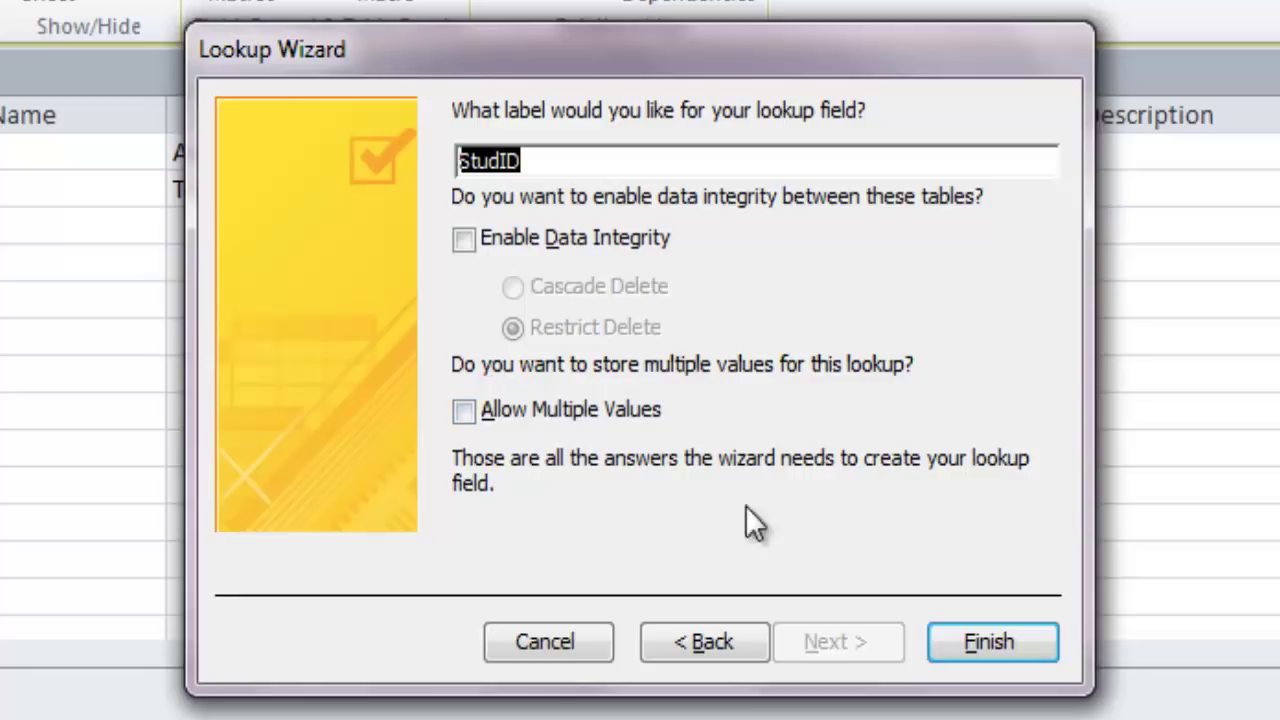
Finish the StudID lookup wizard and confirm saving the Fees table
{"action": "left_click", "coordinate": [990, 642]}
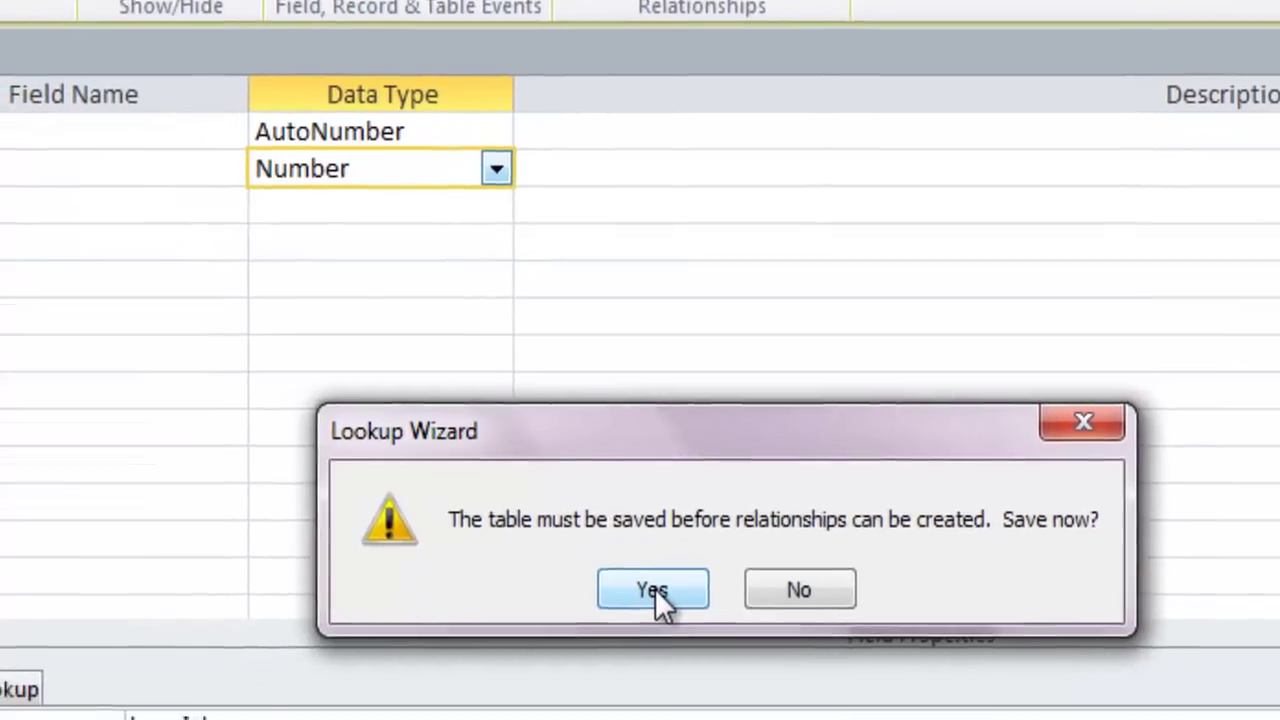
{"action": "left_click", "coordinate": [572, 612]}
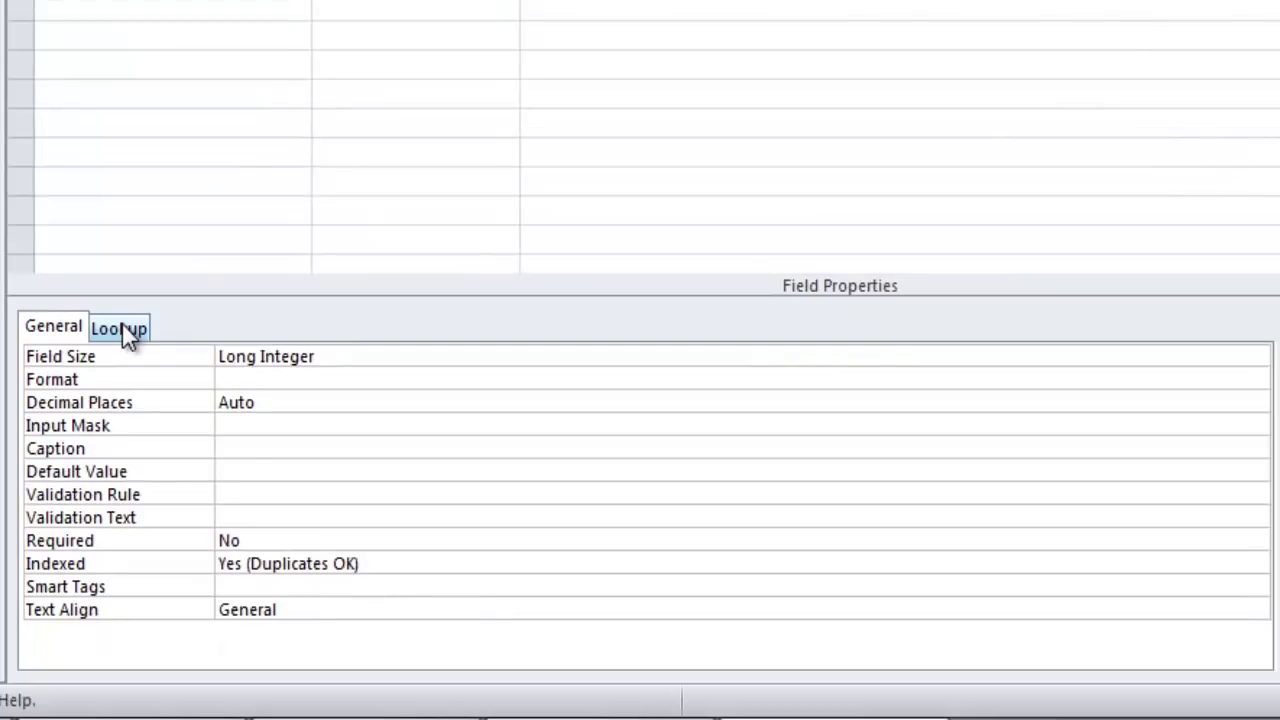
Review StudID's Lookup properties: combo box fed by StudID and StudName from Students
{"action": "left_click", "coordinate": [131, 424]}
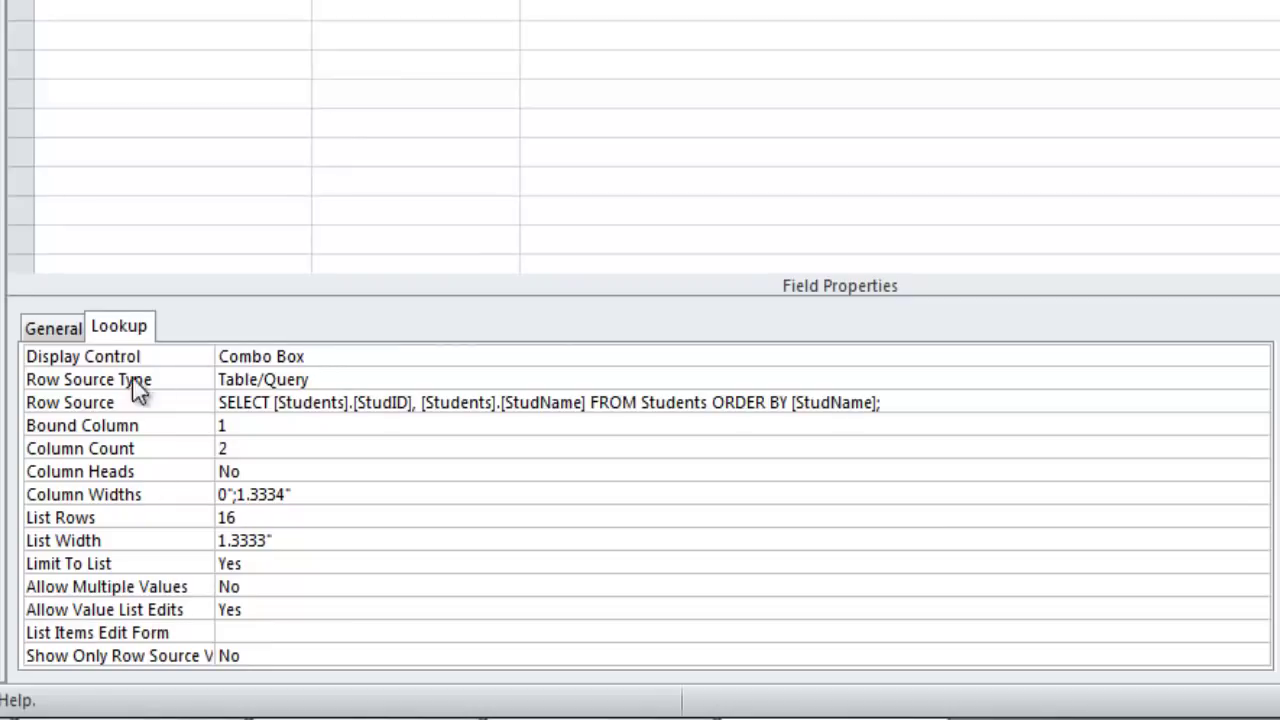
{"action": "left_click", "coordinate": [352, 379]}
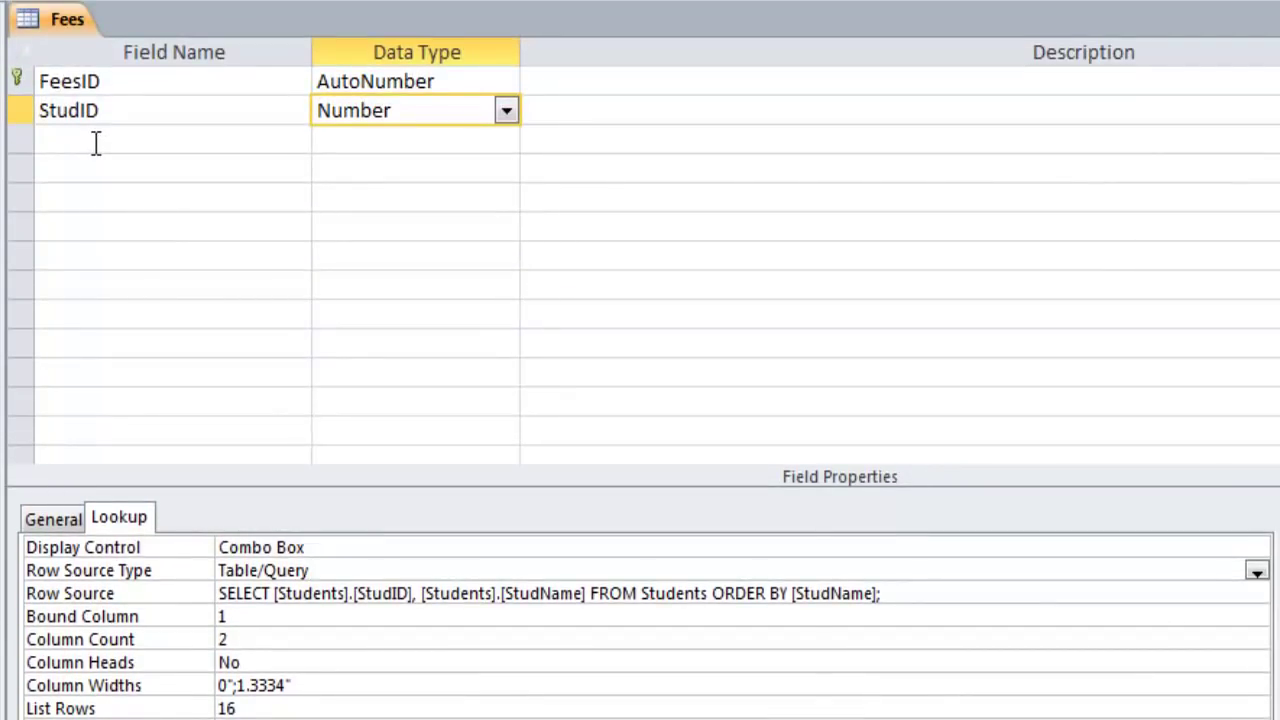
Select the empty third field row and check the instructions listing the Fees fields
{"action": "left_click", "coordinate": [96, 143]}
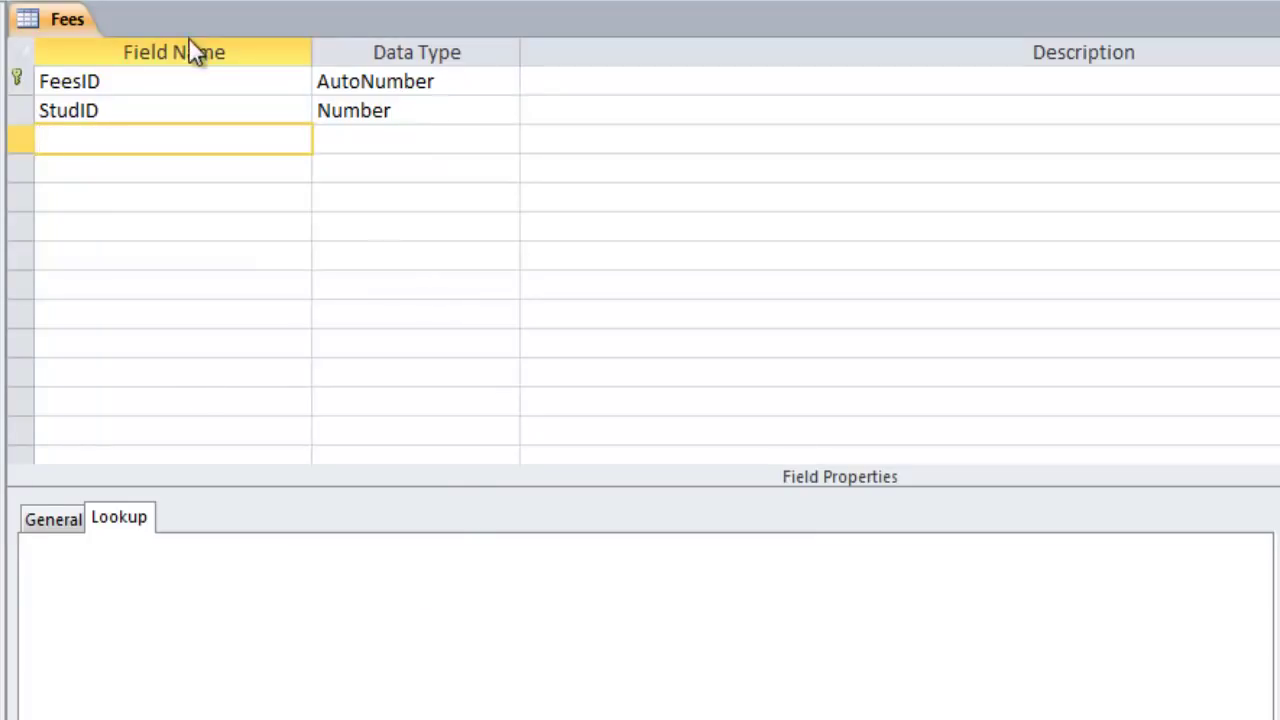
{"action": "key", "text": "alt+Tab"}
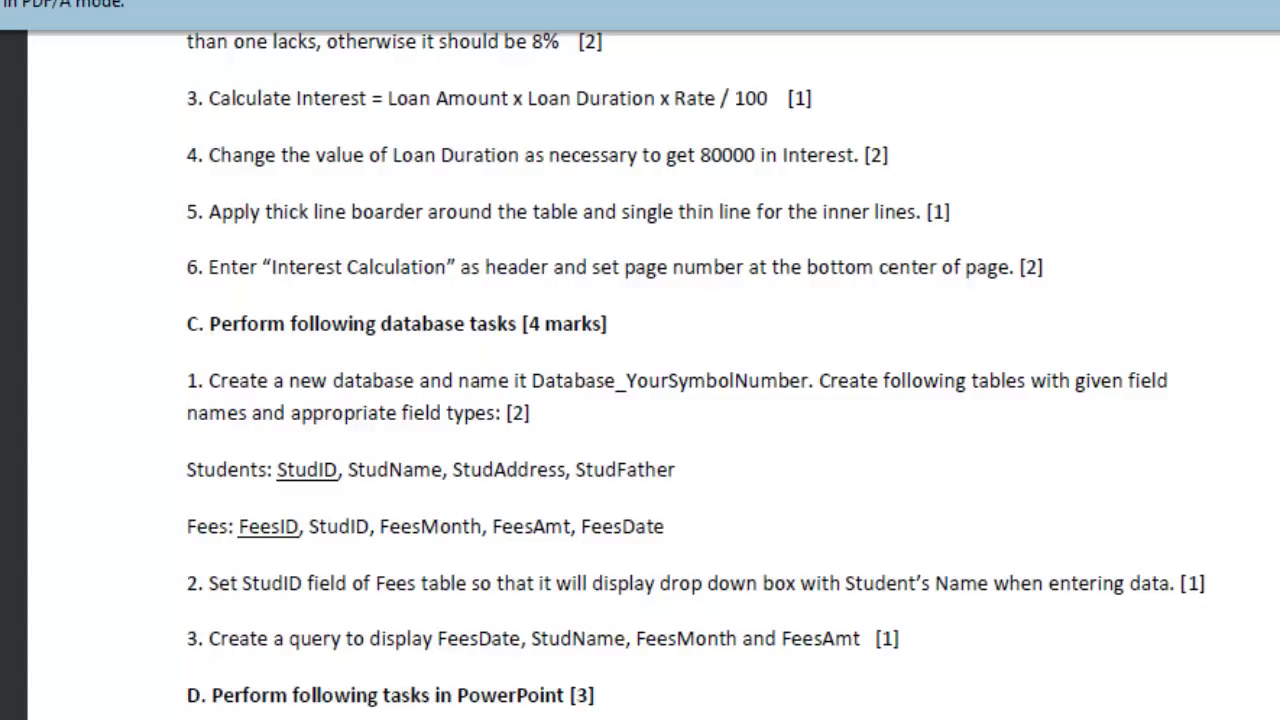
{"action": "key", "text": "alt+Tab"}
Add a FeesMonths Text field with field size 15, then recheck the instructions
{"action": "type", "text": "Fees"}
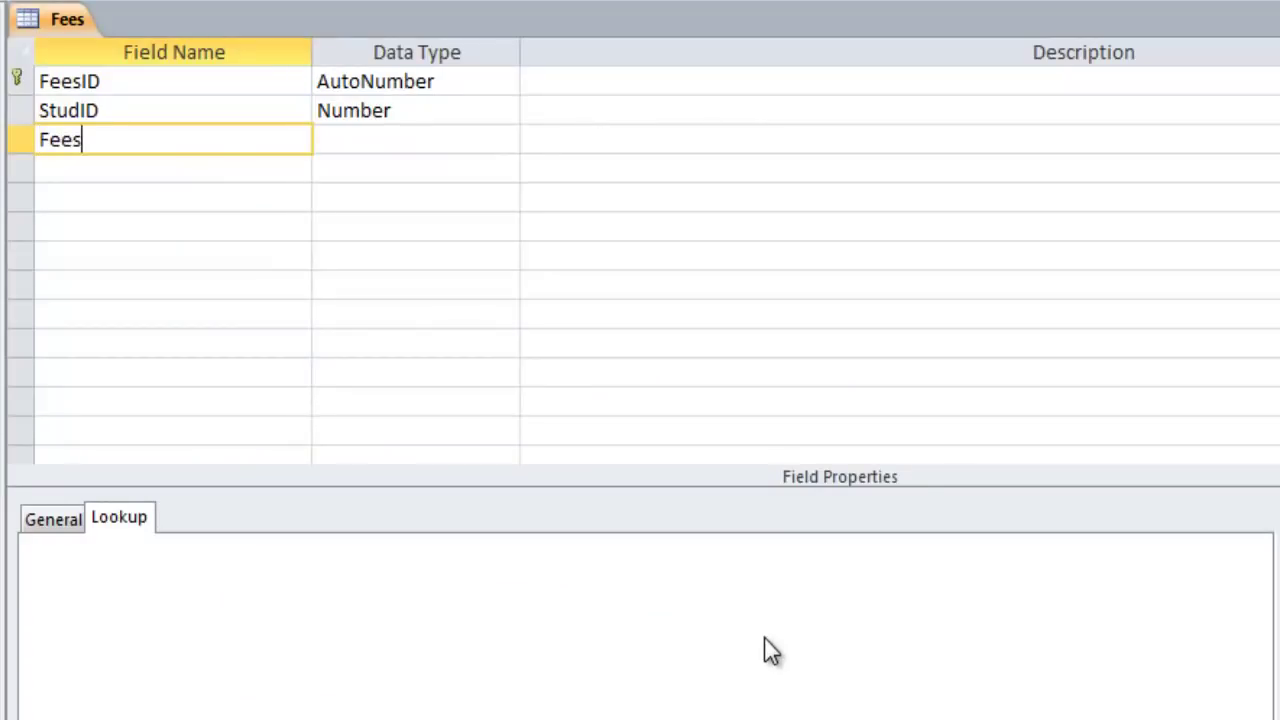
{"action": "type", "text": "Months"}
{"action": "key", "text": "Tab"}
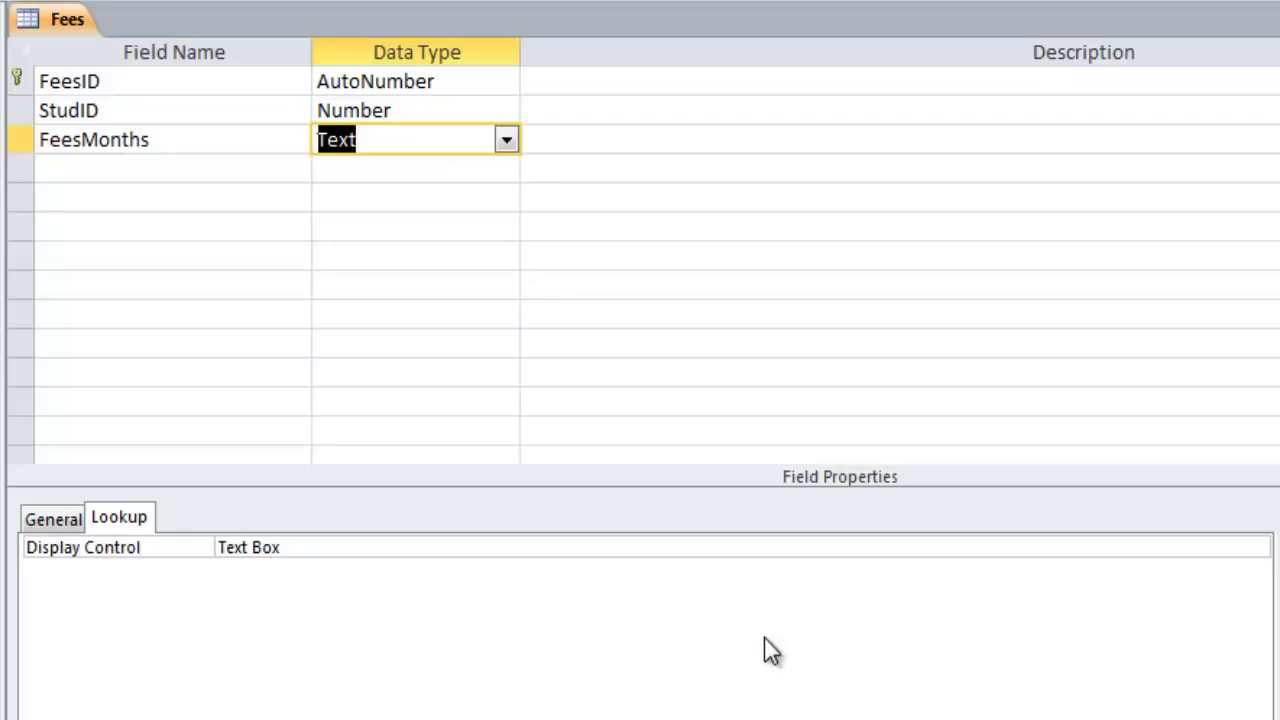
{"action": "key", "text": "Tab"}
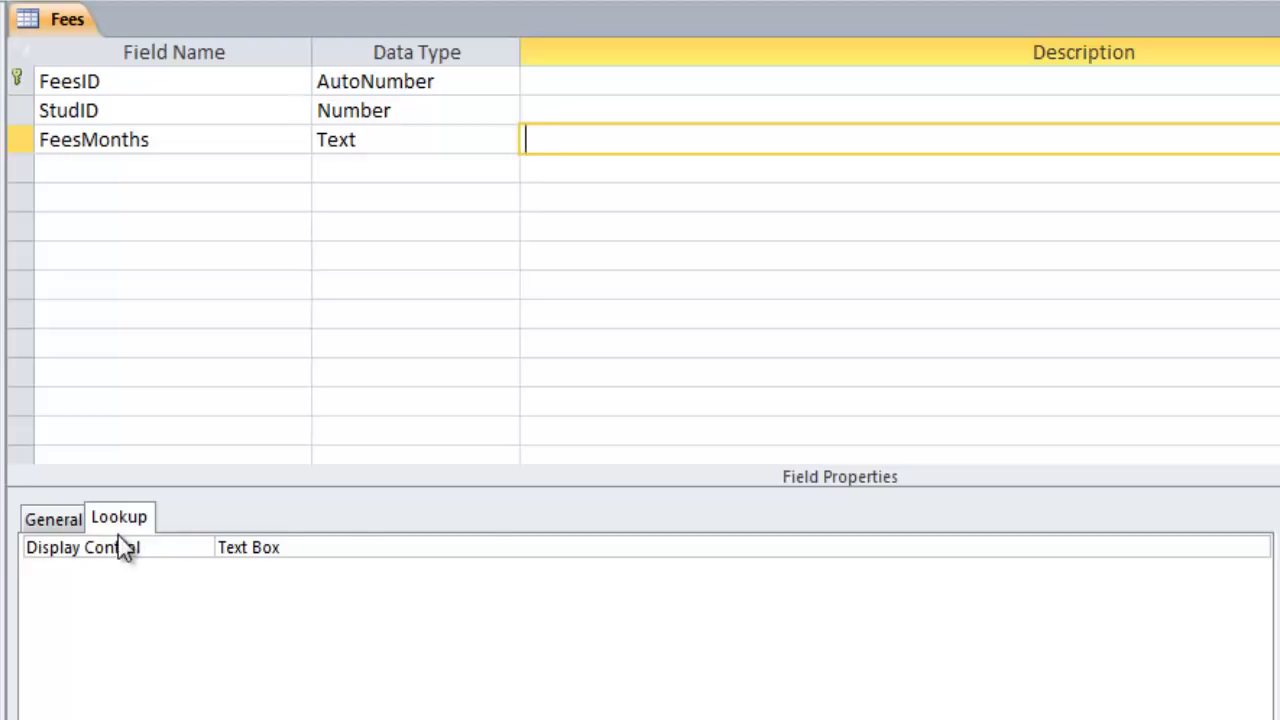
{"action": "left_click", "coordinate": [69, 521]}
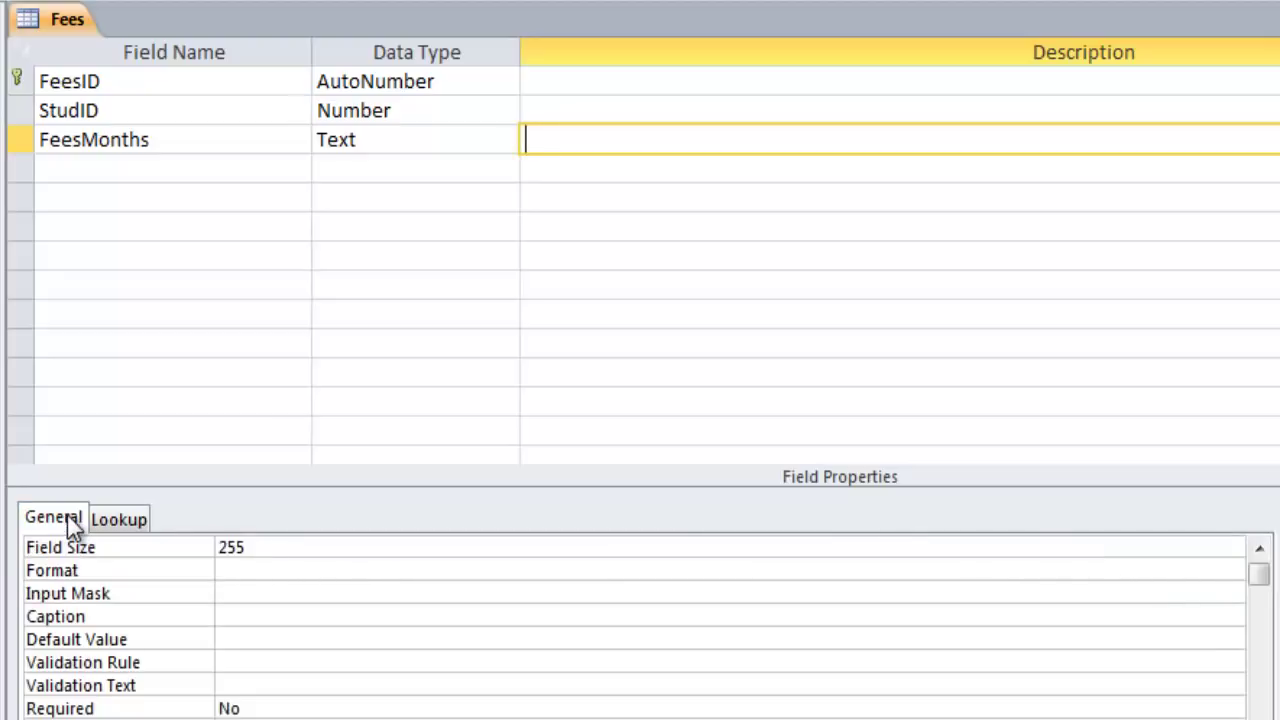
{"action": "left_click", "coordinate": [84, 552]}
{"action": "type", "text": "15"}
{"action": "left_click", "coordinate": [95, 174]}
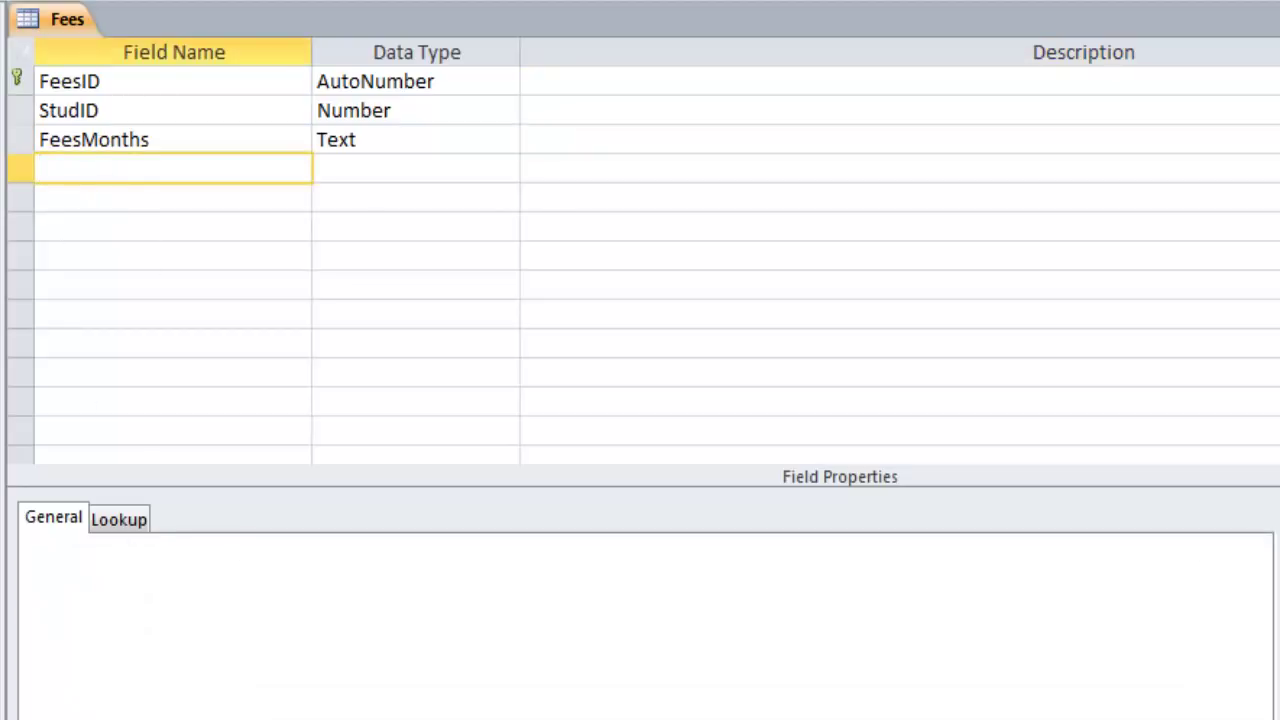
{"action": "key", "text": "alt+Tab"}
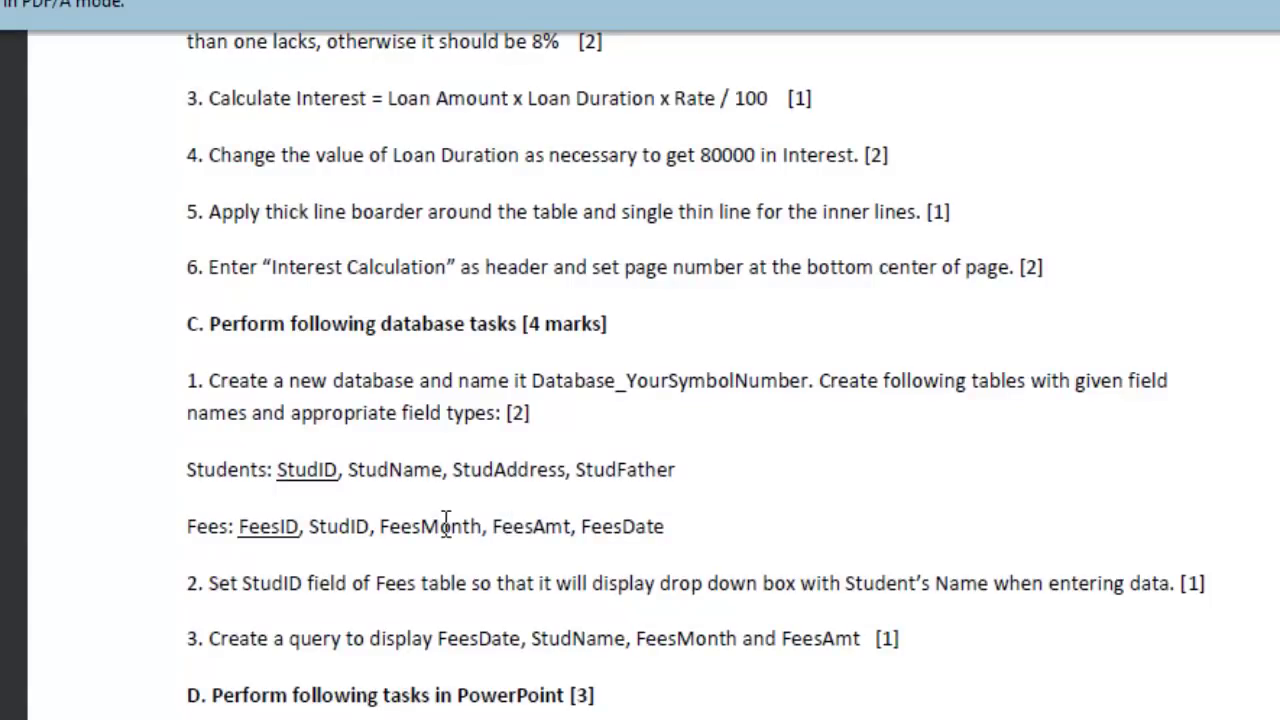
Add a FeesAmount field with the Currency data type
{"action": "key", "text": "alt+Tab"}
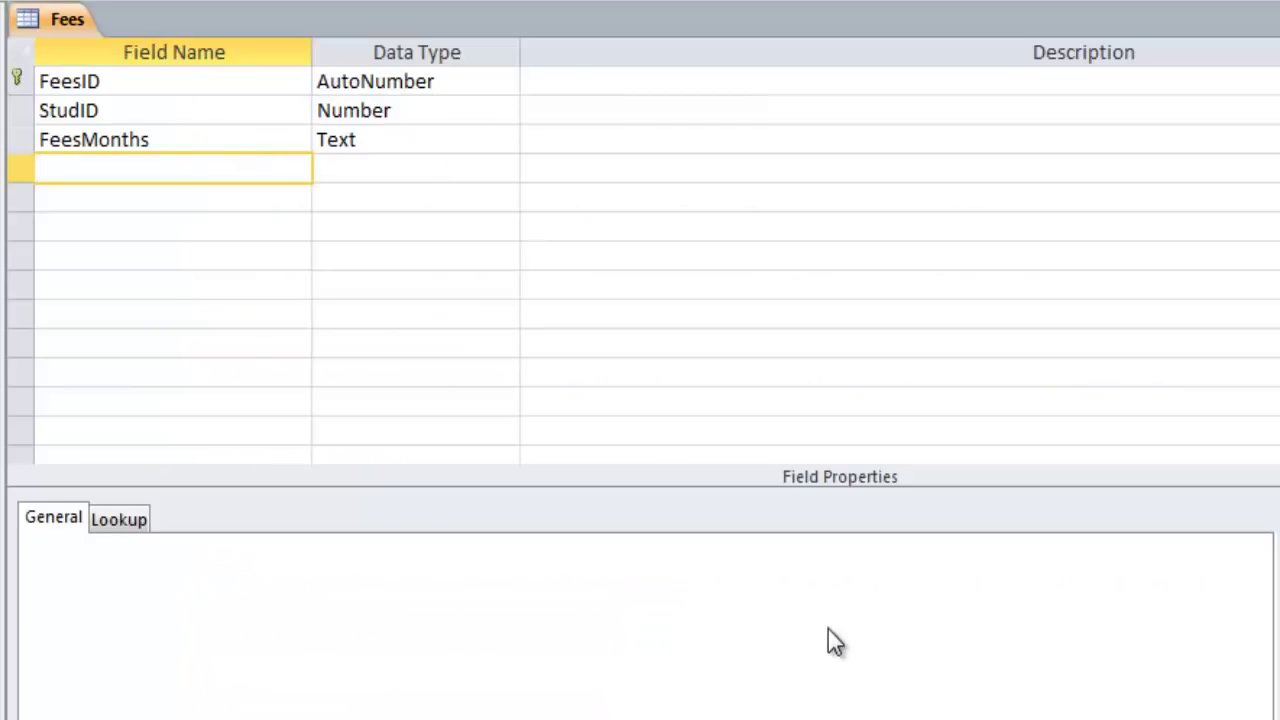
{"action": "type", "text": "FeesAmount"}
{"action": "key", "text": "Tab"}
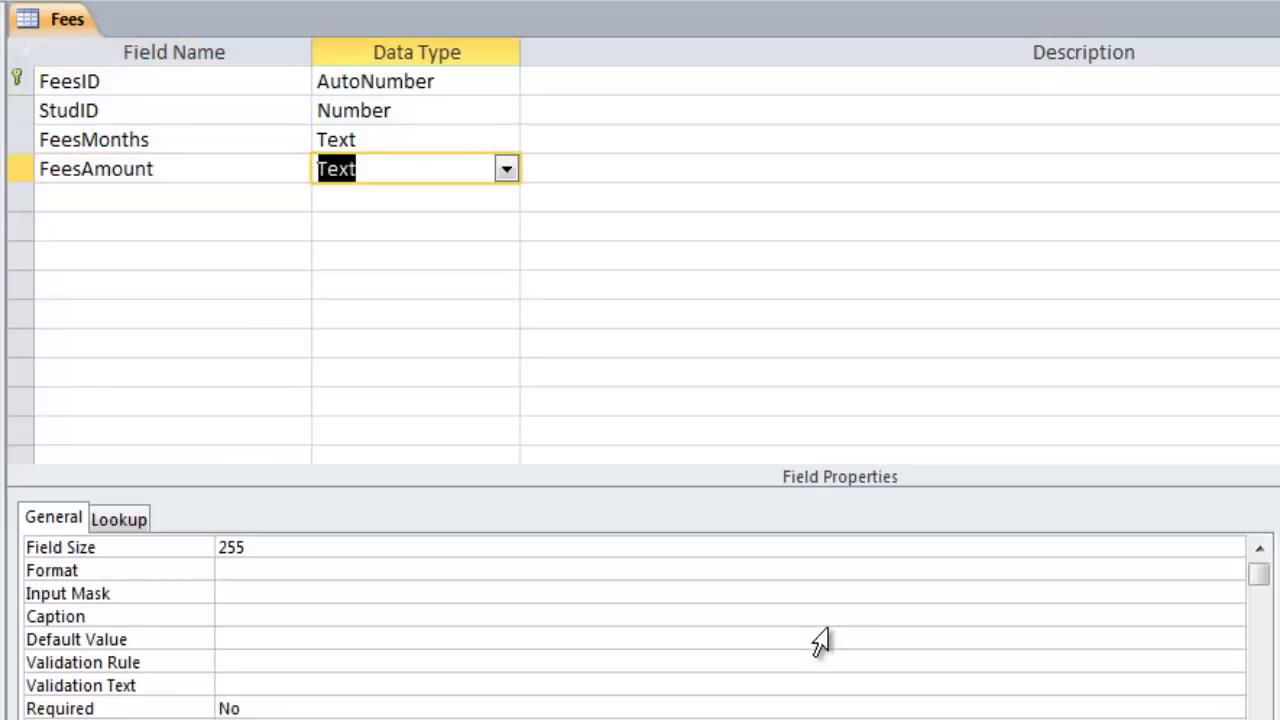
{"action": "left_click", "coordinate": [504, 170]}
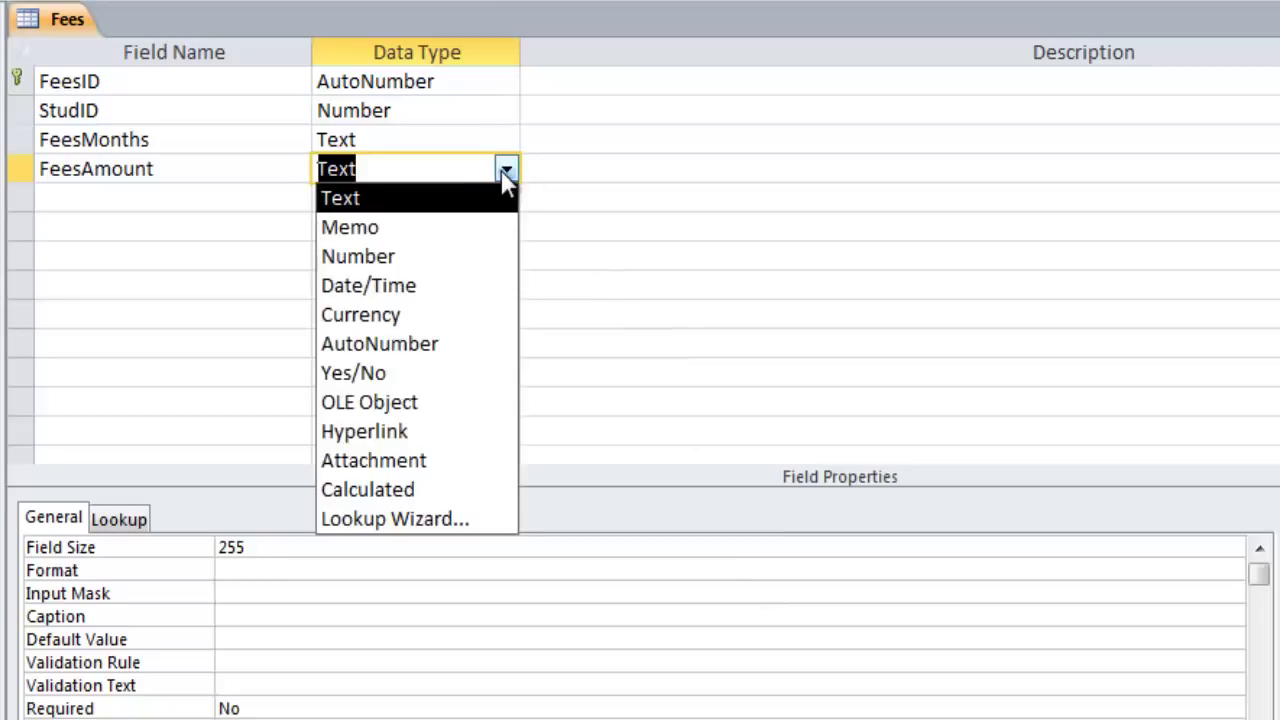
{"action": "left_click", "coordinate": [437, 314]}
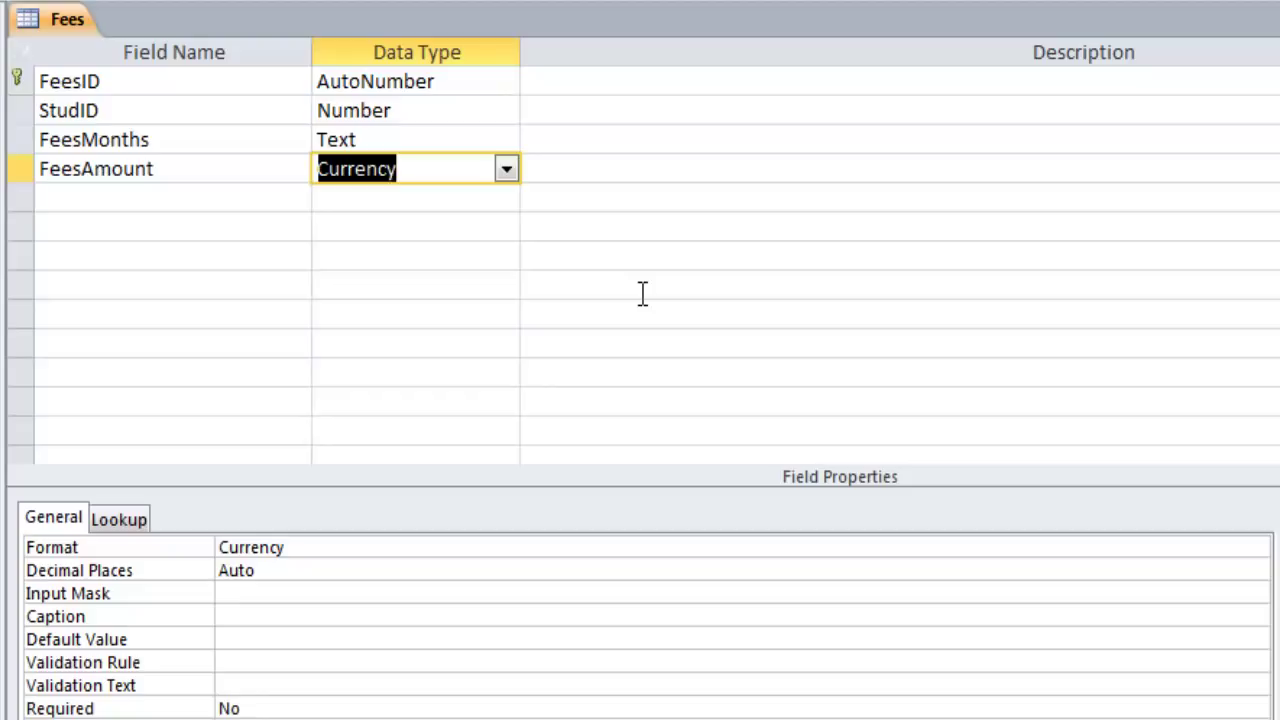
{"action": "key", "text": "Tab"}
{"action": "key", "text": "Tab"}
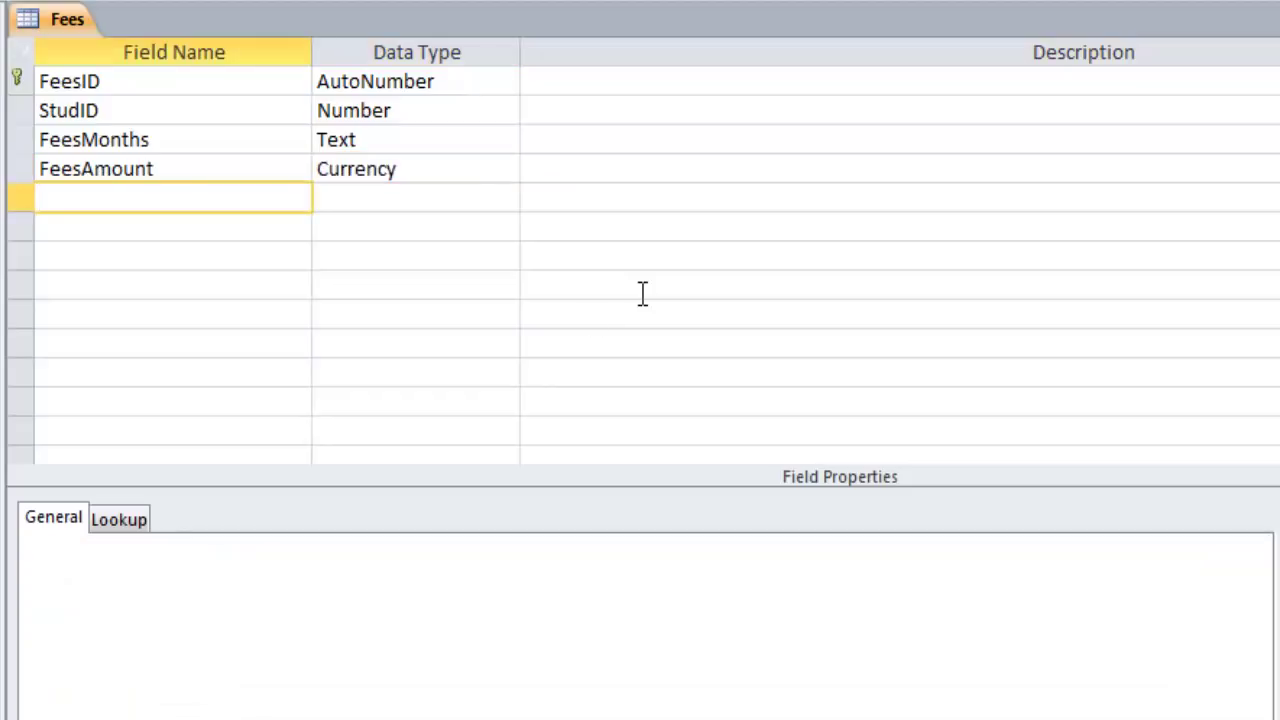
Add a FeesDate field with the Date/Time data type
{"action": "key", "text": "alt+Tab"}
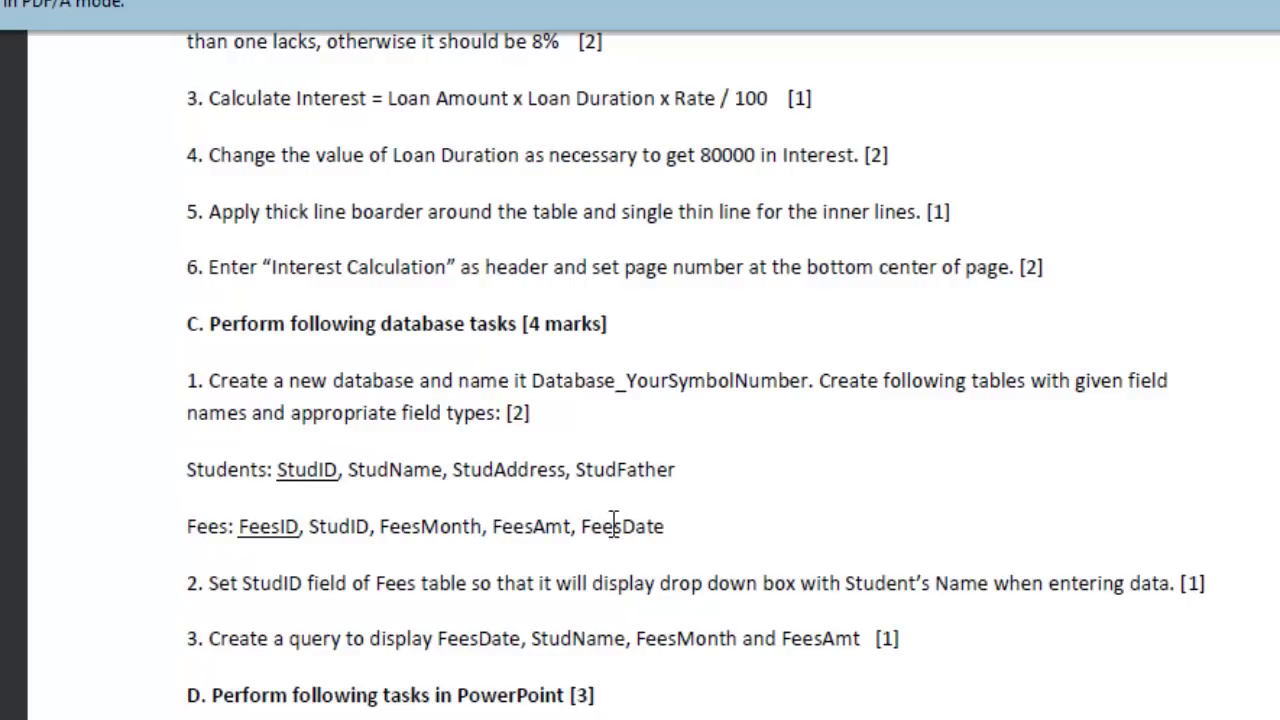
{"action": "key", "text": "alt+Tab"}
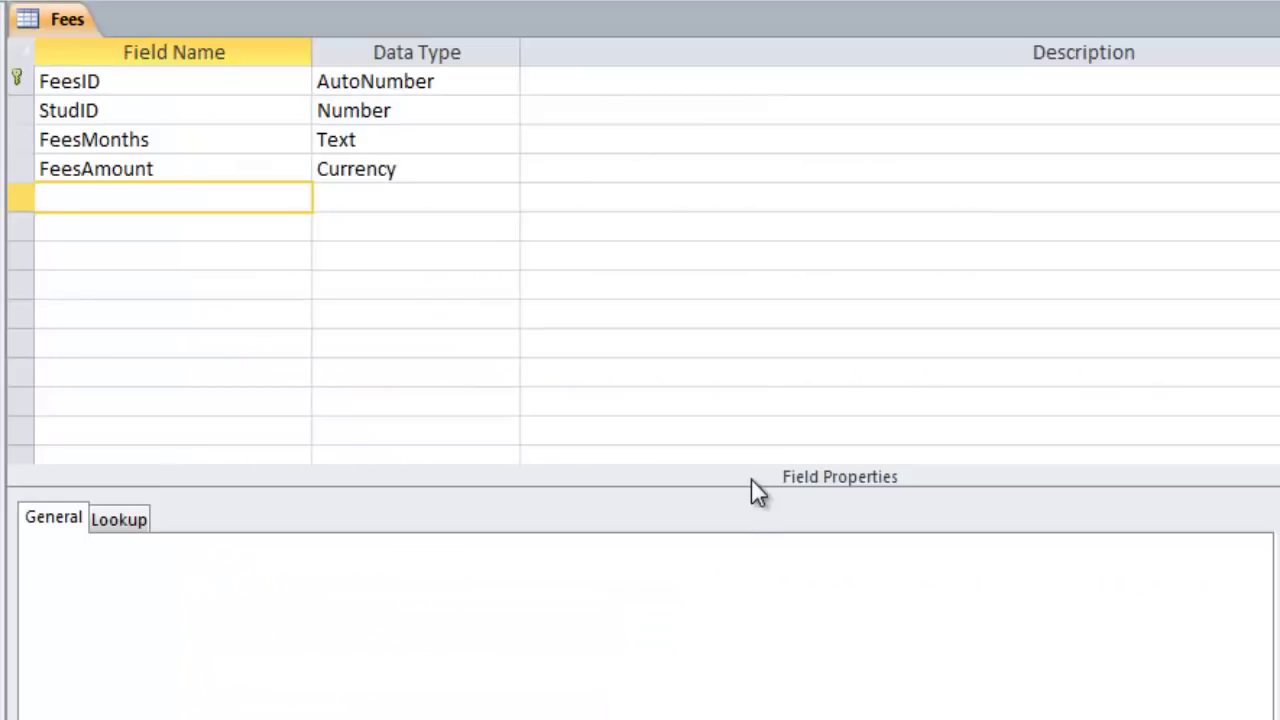
{"action": "type", "text": "FeesDate"}
{"action": "key", "text": "Tab"}
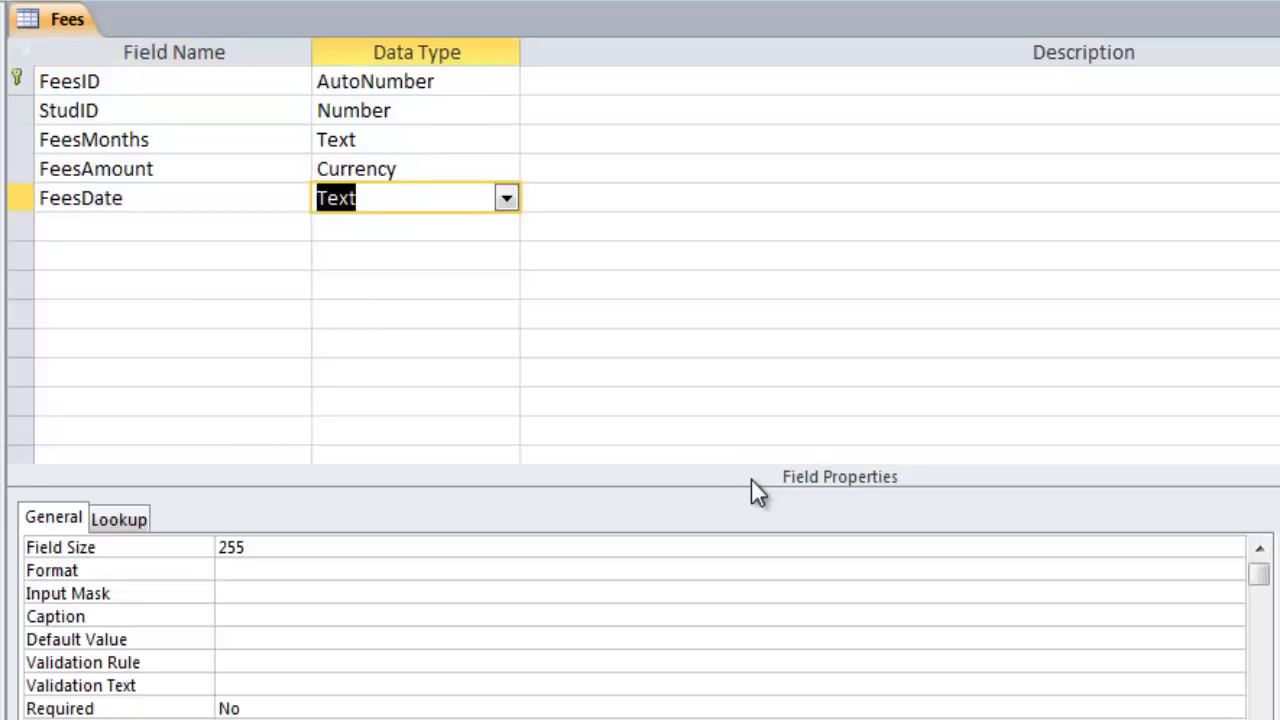
{"action": "left_click", "coordinate": [507, 200]}
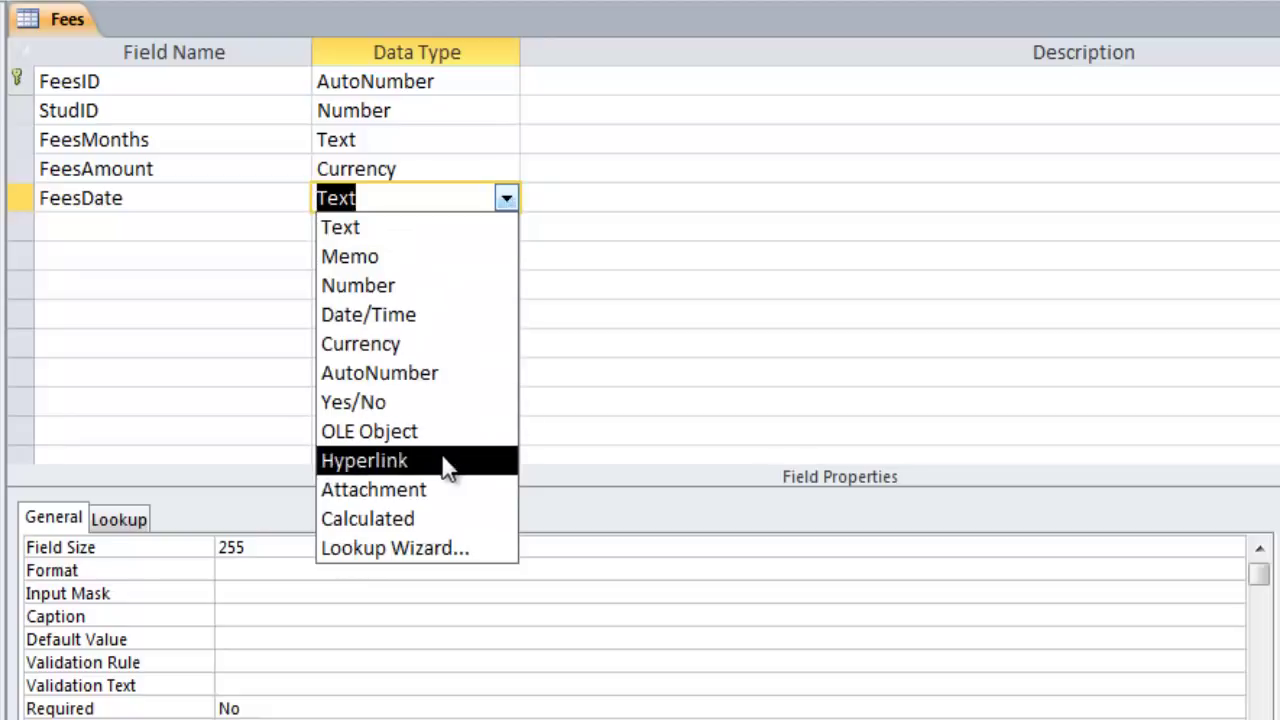
{"action": "left_click", "coordinate": [450, 322]}
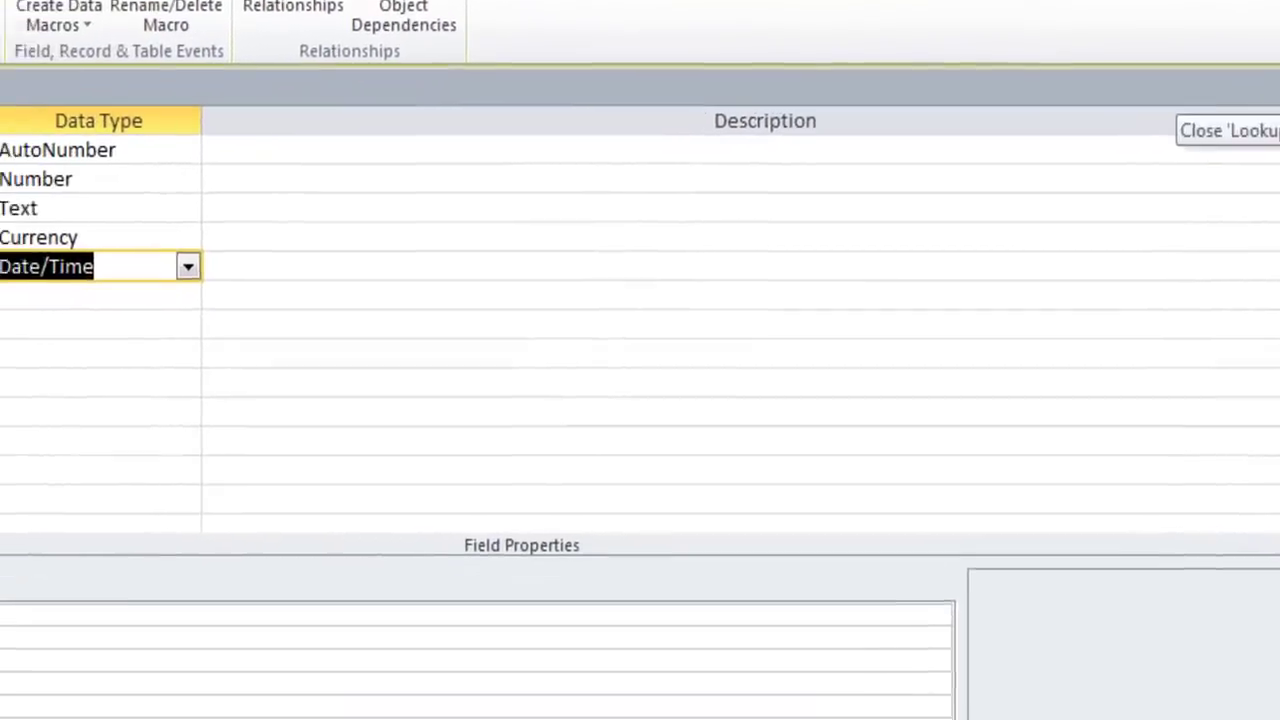
Close the Fees design view and save its changes
{"action": "left_click", "coordinate": [1268, 88]}
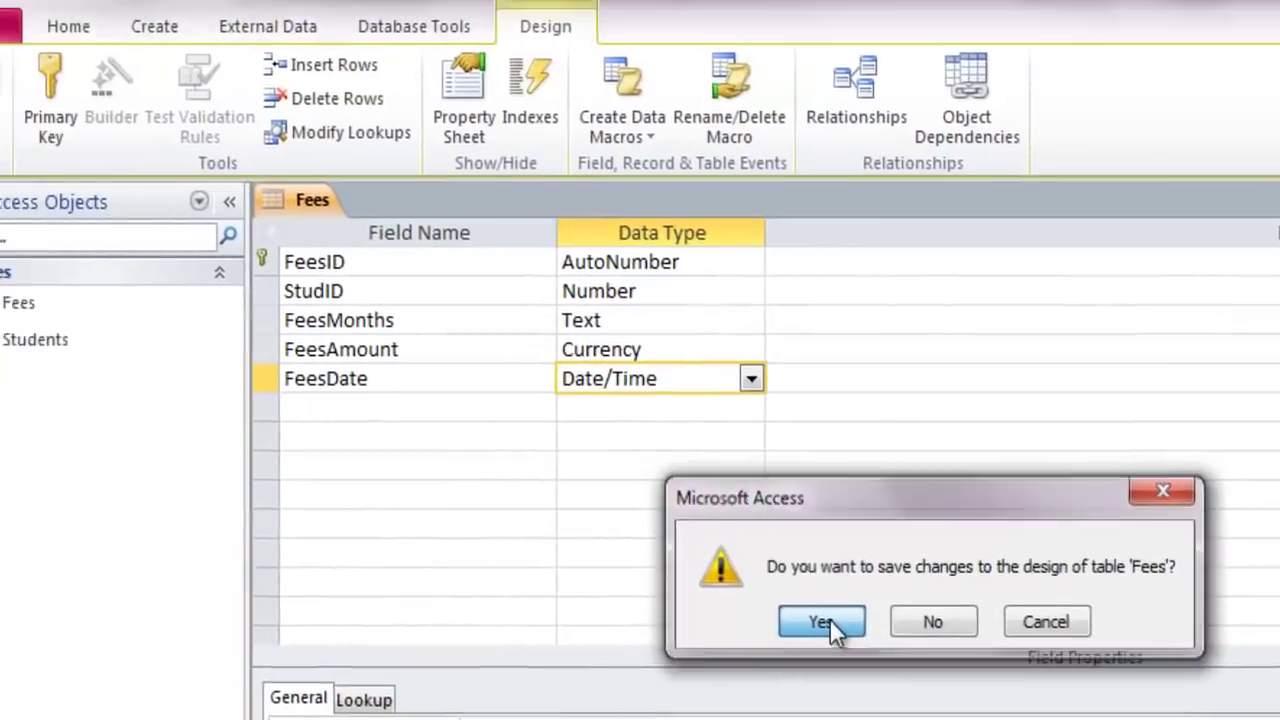
{"action": "left_click", "coordinate": [442, 433]}
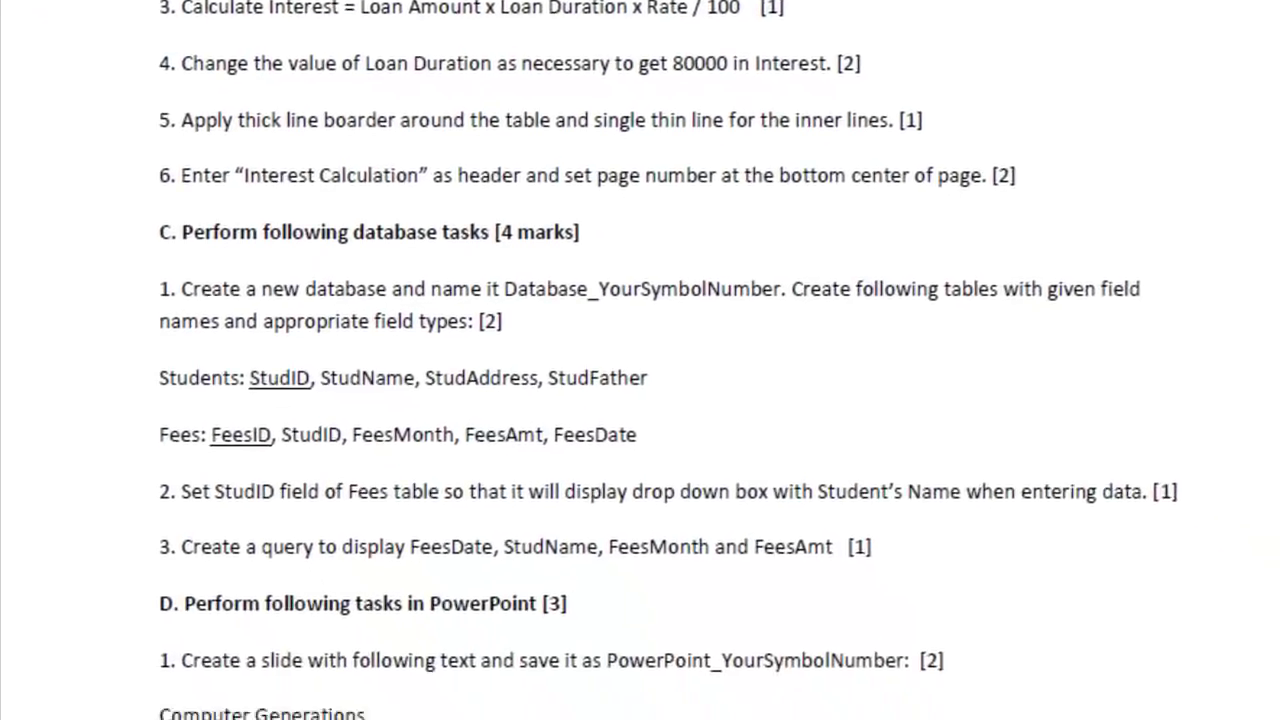
Scroll the task sheet PDF down to the database tasks section
{"action": "scroll", "coordinate": [157, 357], "scroll_direction": "down", "scroll_amount": 1}
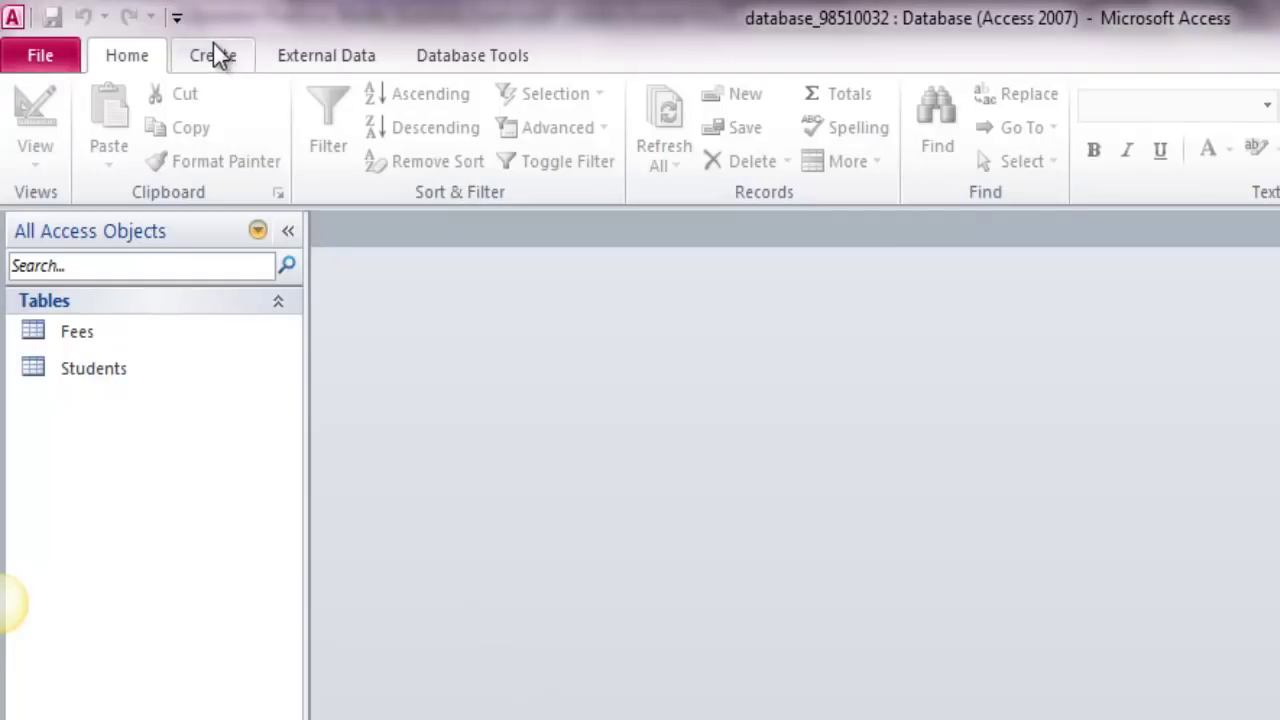
Start a new query design, move the Show Table dialog aside and browse its table and query lists
{"action": "left_click", "coordinate": [215, 58]}
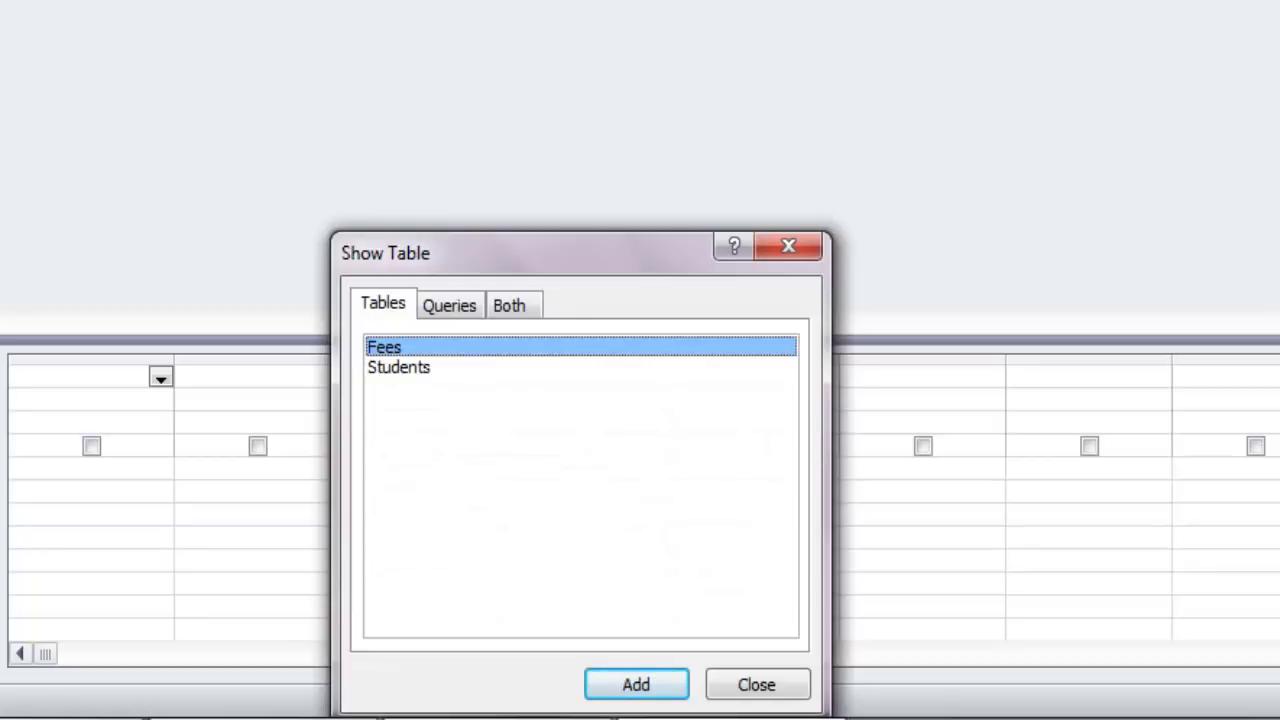
{"action": "left_click_drag", "start_coordinate": [566, 257], "coordinate": [616, 0]}
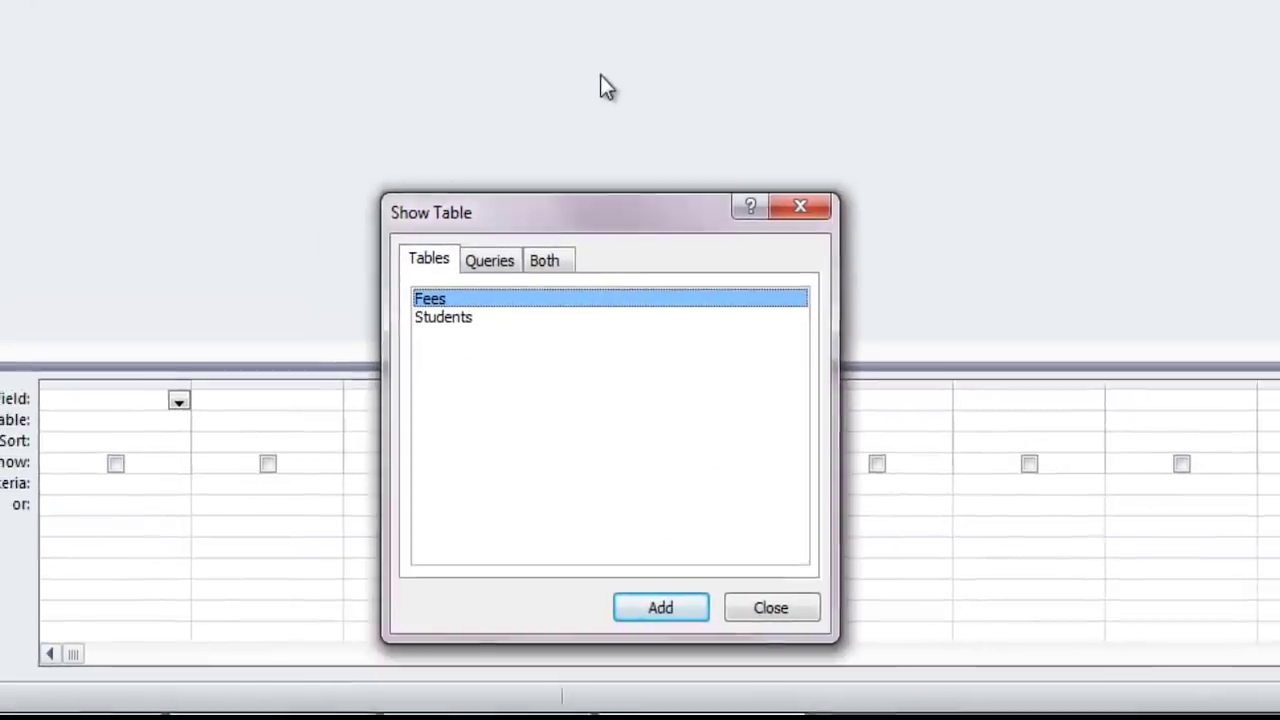
{"action": "left_click_drag", "start_coordinate": [560, 97], "coordinate": [550, 91]}
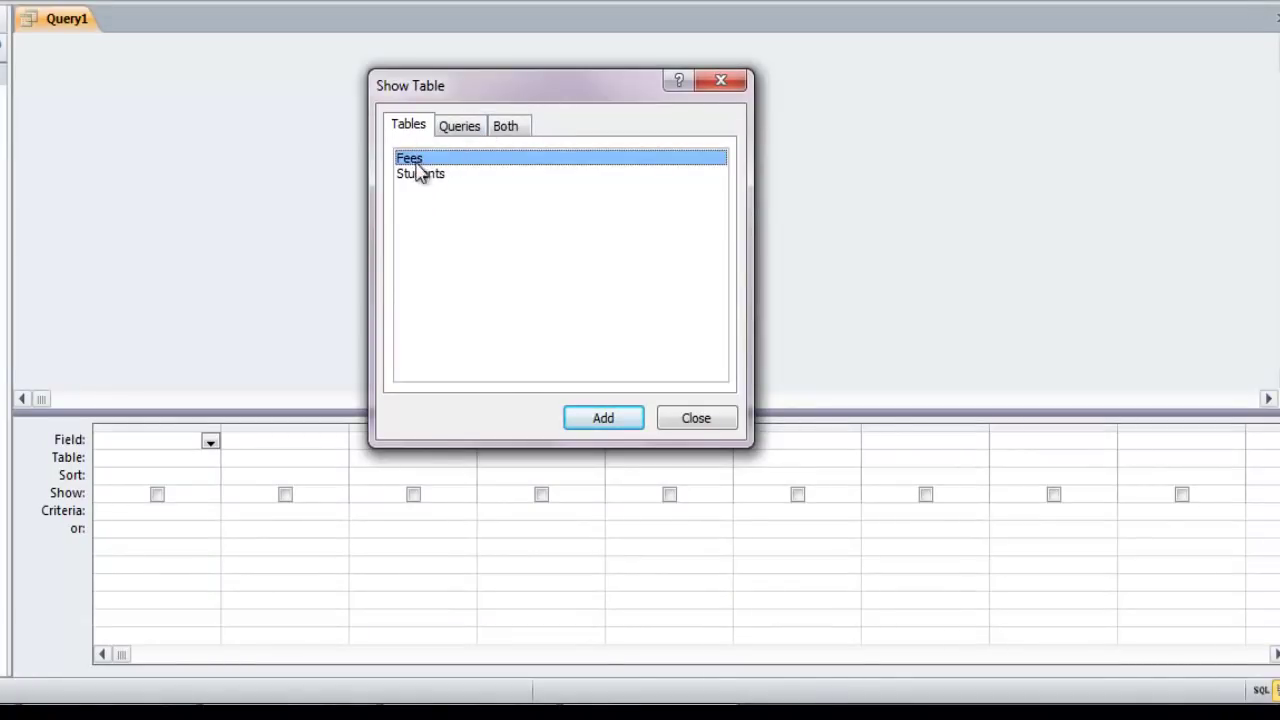
{"action": "left_click", "coordinate": [433, 197]}
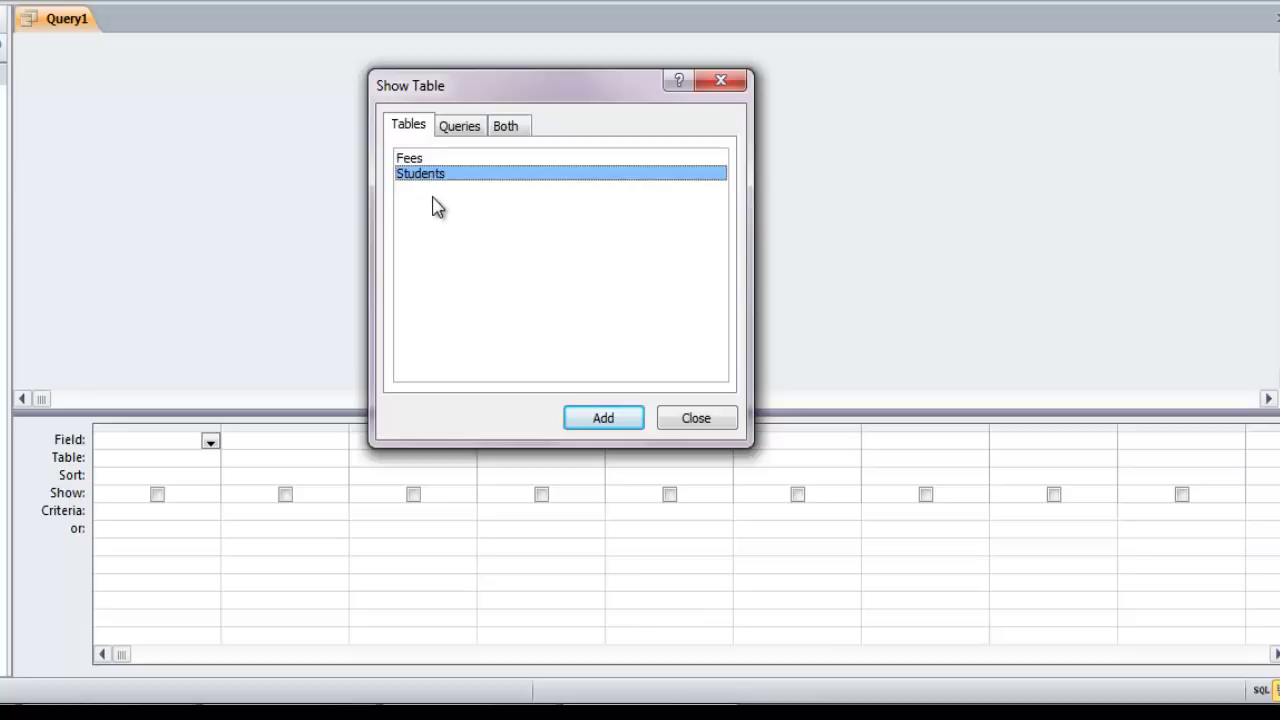
{"action": "left_click", "coordinate": [460, 128]}
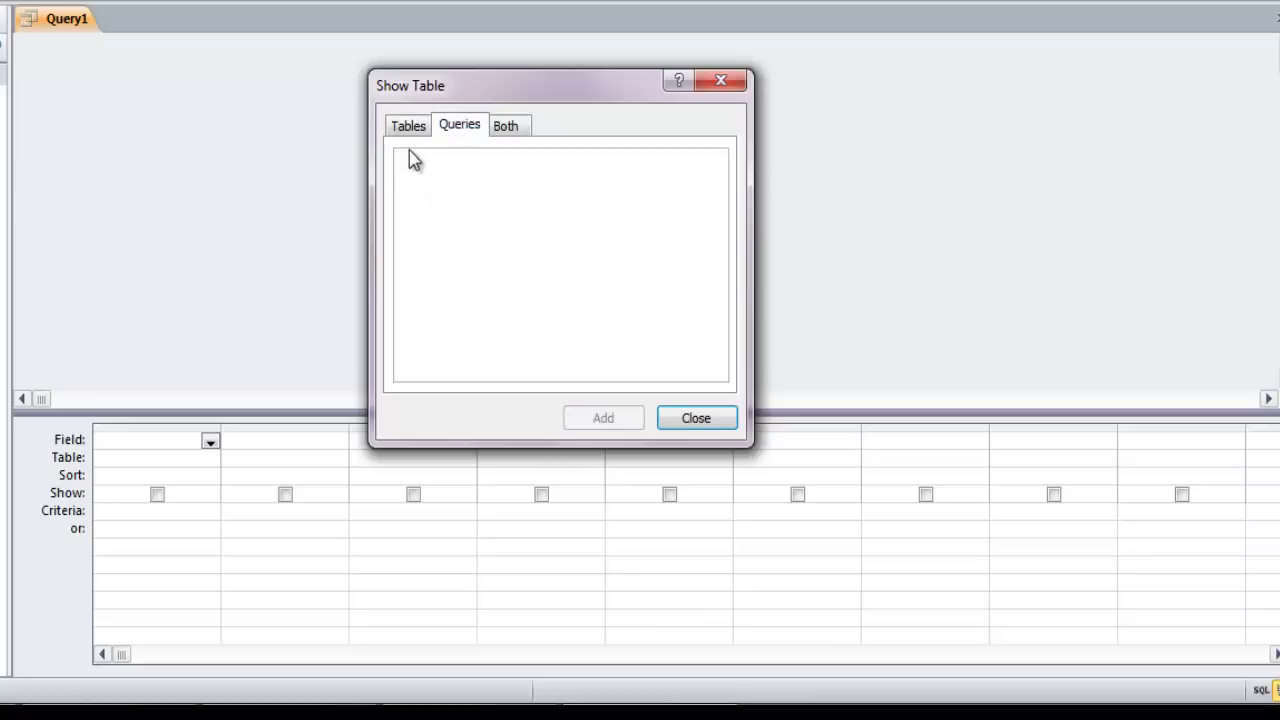
{"action": "left_click", "coordinate": [506, 128]}
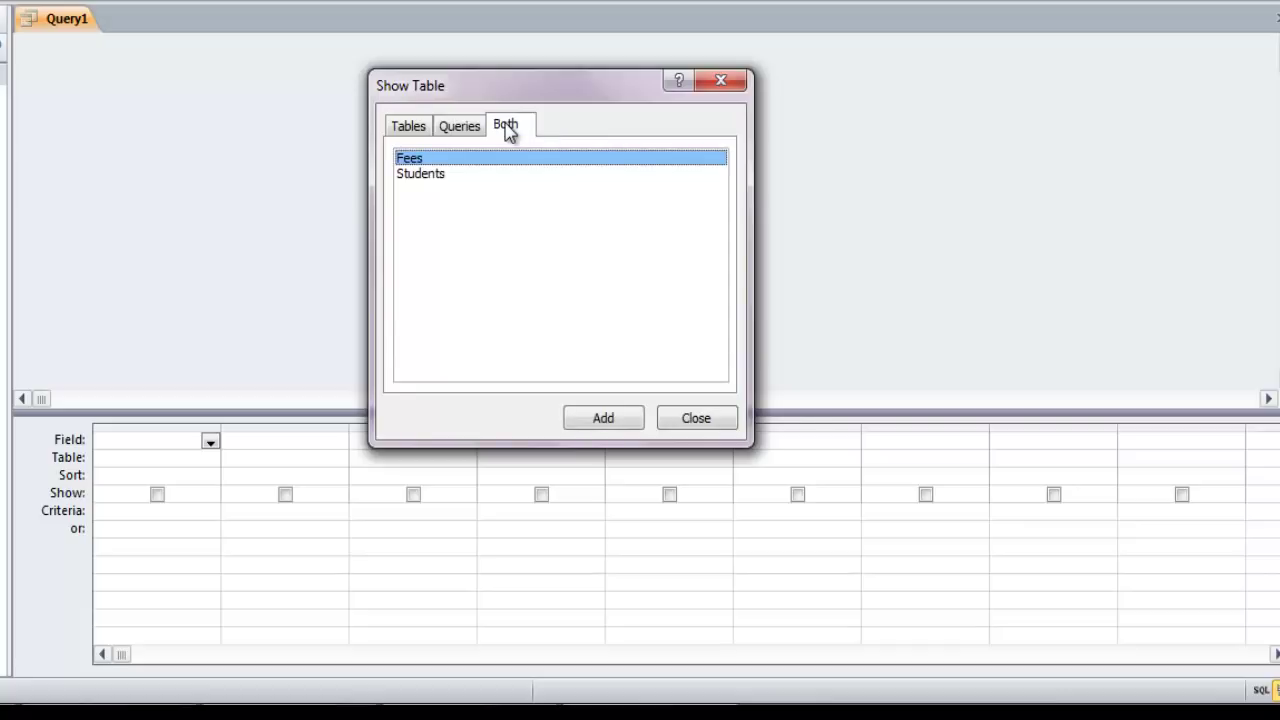
{"action": "left_click", "coordinate": [408, 127]}
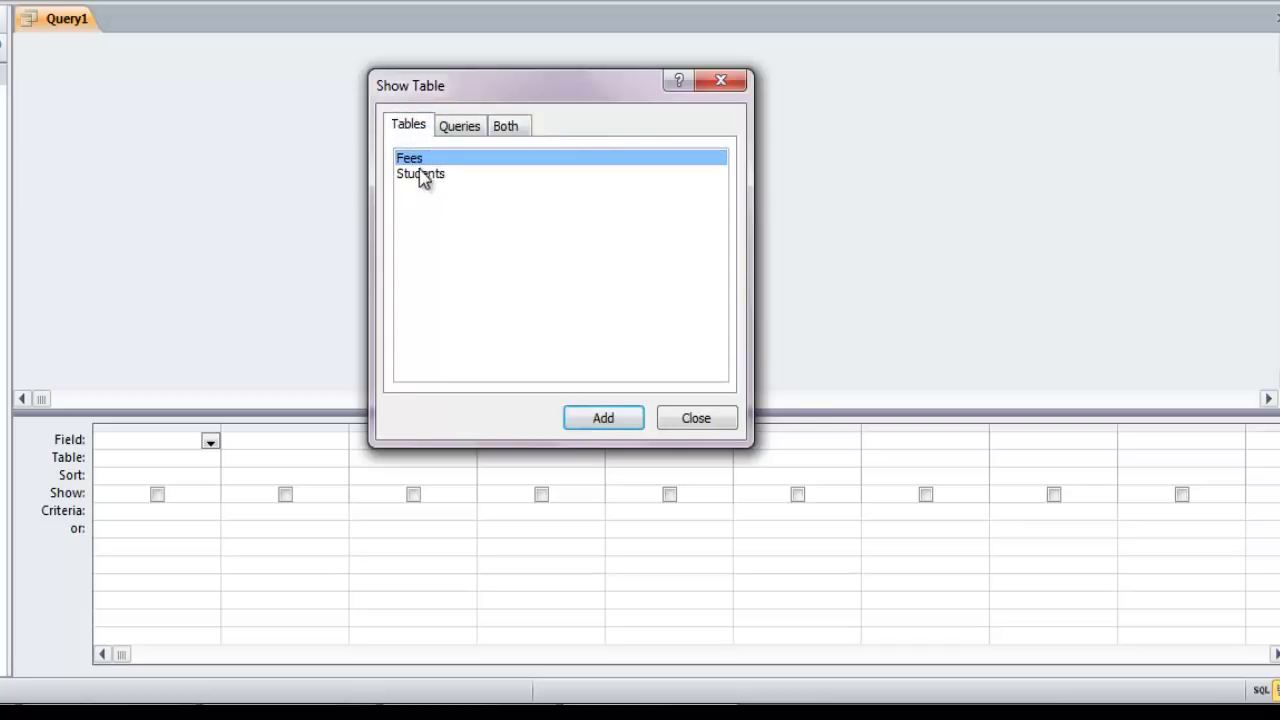
Add the Fees and Students tables to the query and close the Show Table dialog
{"action": "left_click", "coordinate": [603, 425]}
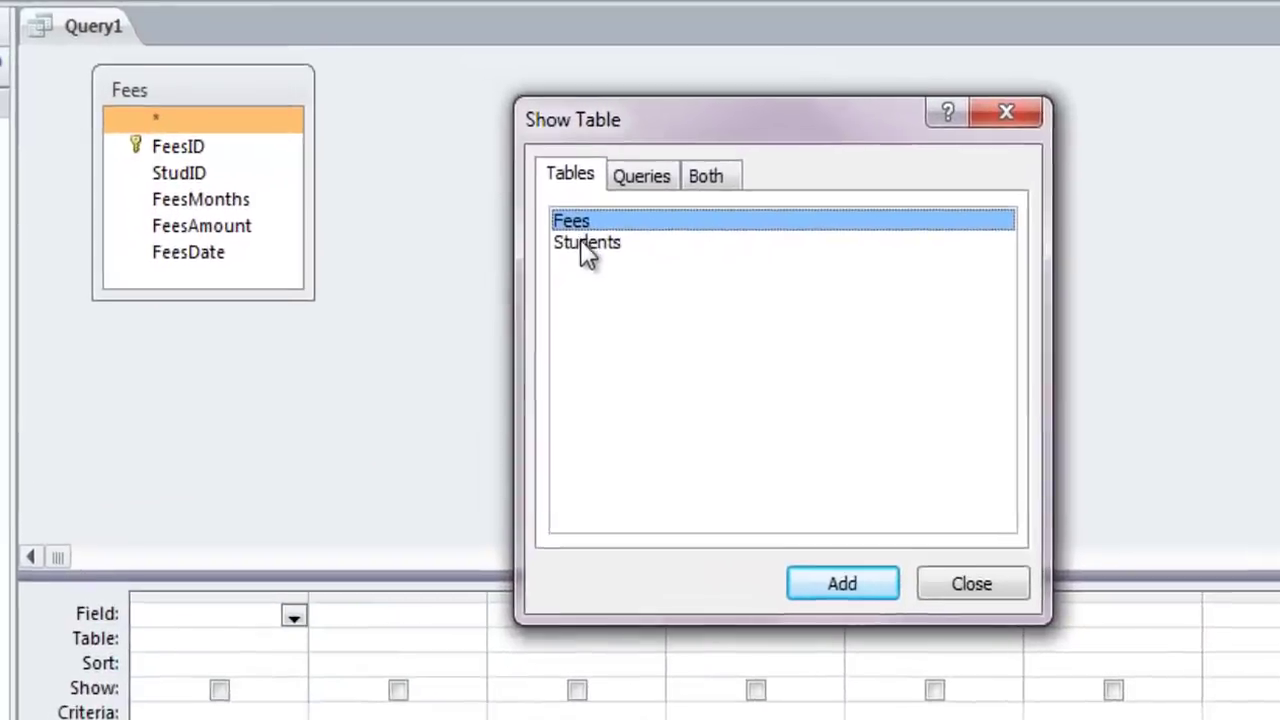
{"action": "left_click", "coordinate": [420, 174]}
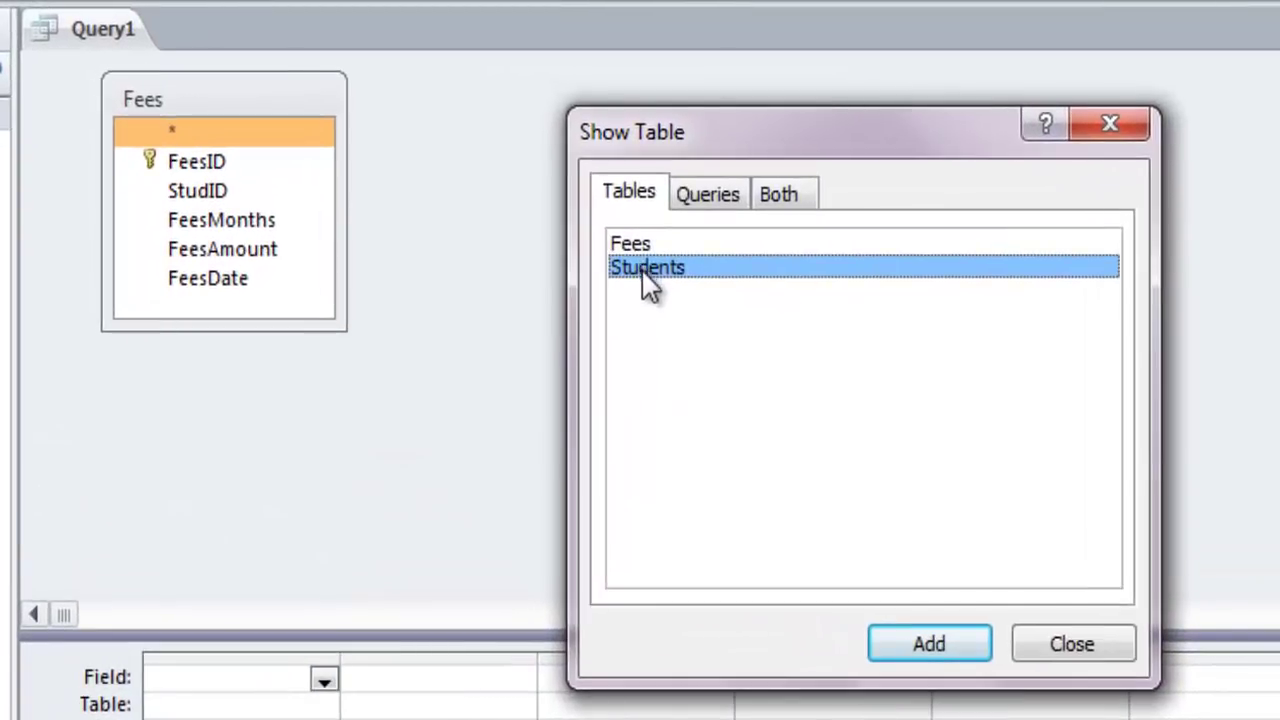
{"action": "left_click", "coordinate": [916, 644]}
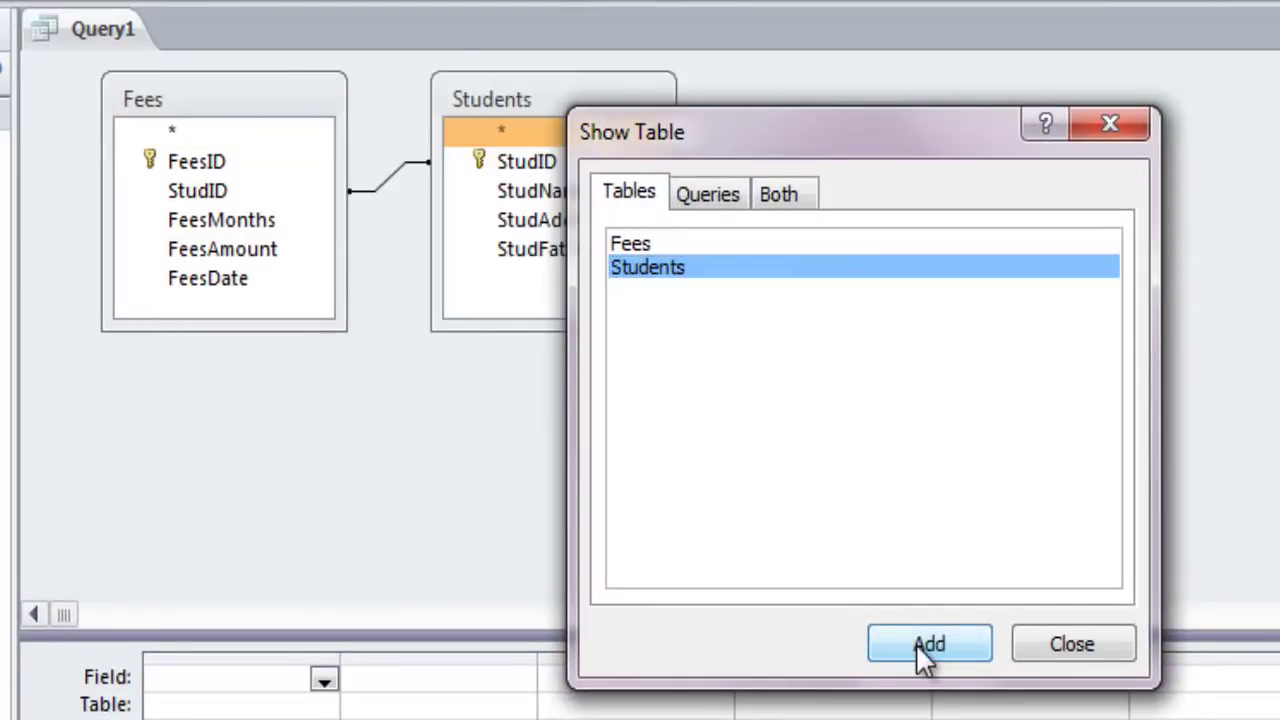
{"action": "left_click", "coordinate": [1079, 640]}
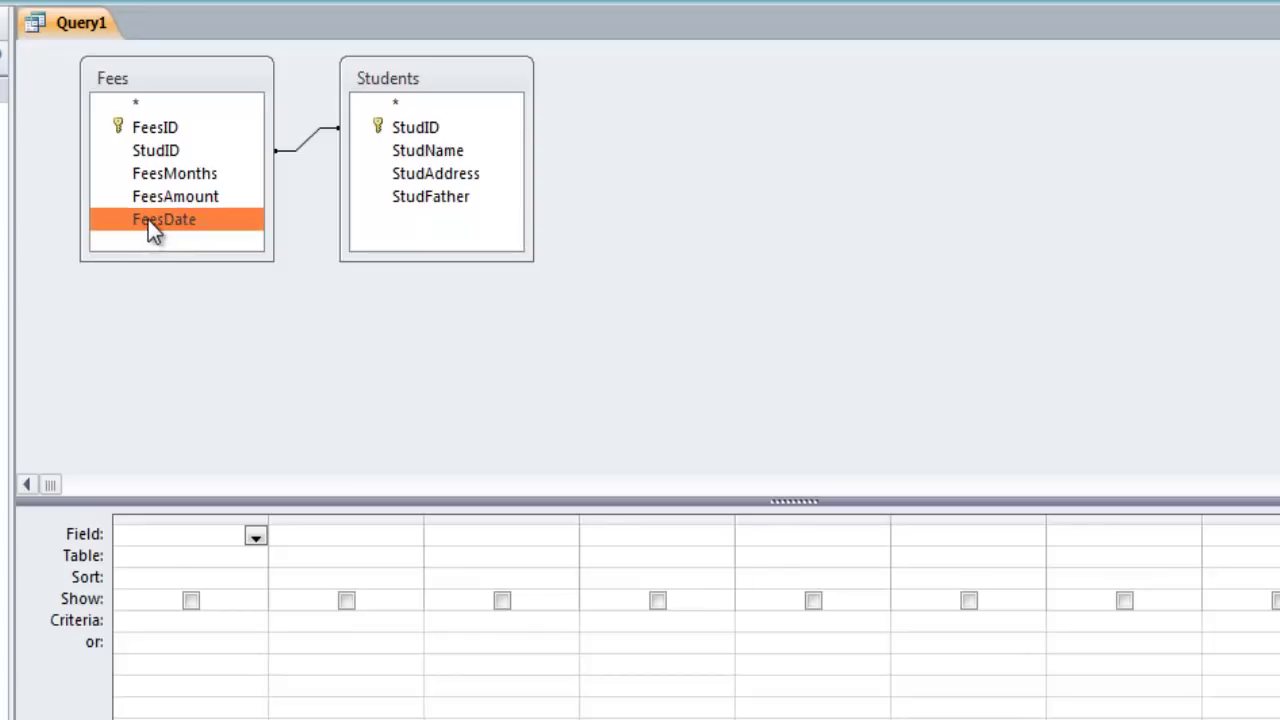
Put Fees.FeesDate in column 1 and Students.StudName in column 2 of the query grid
{"action": "left_click_drag", "start_coordinate": [148, 221], "coordinate": [170, 537]}
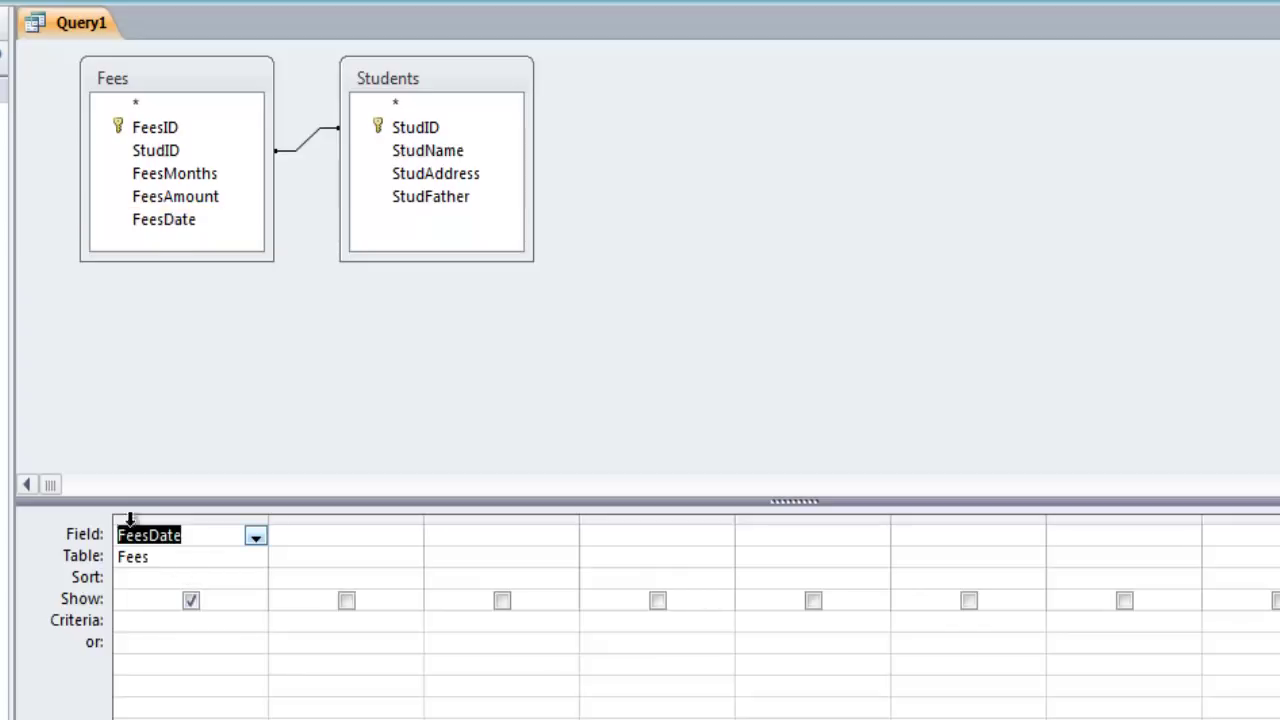
{"action": "left_click", "coordinate": [466, 718]}
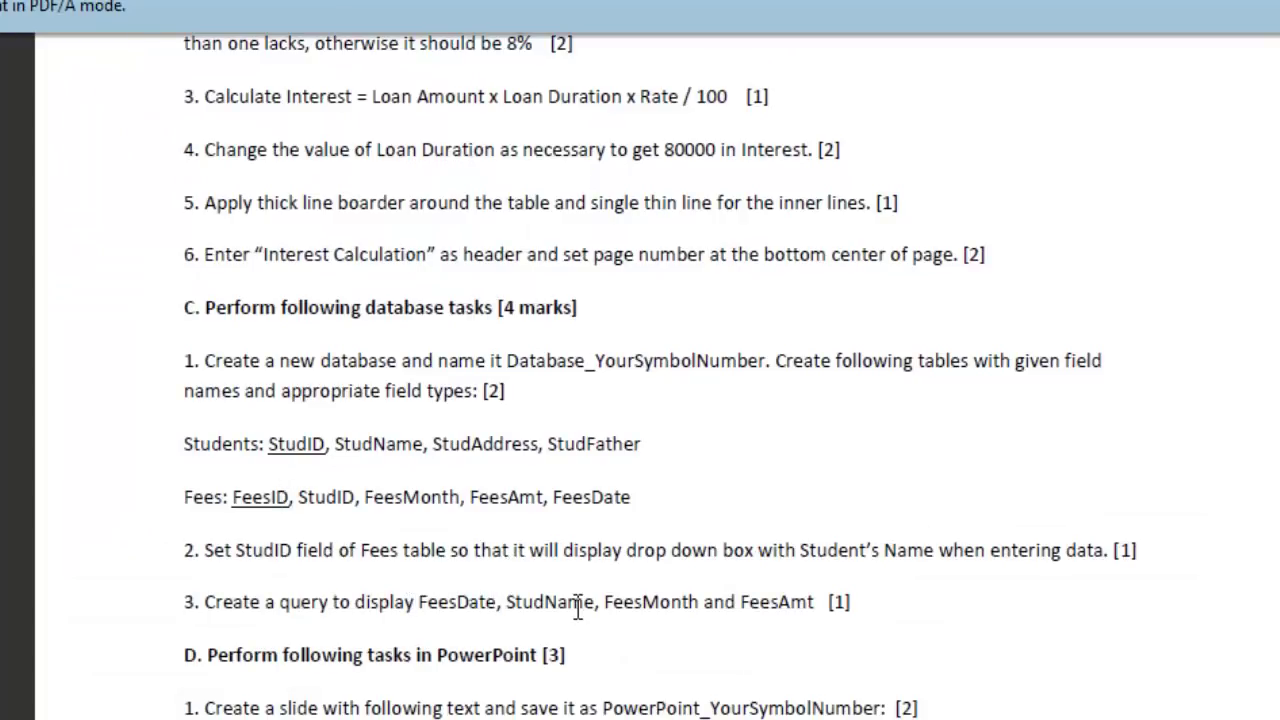
{"action": "left_click", "coordinate": [440, 718]}
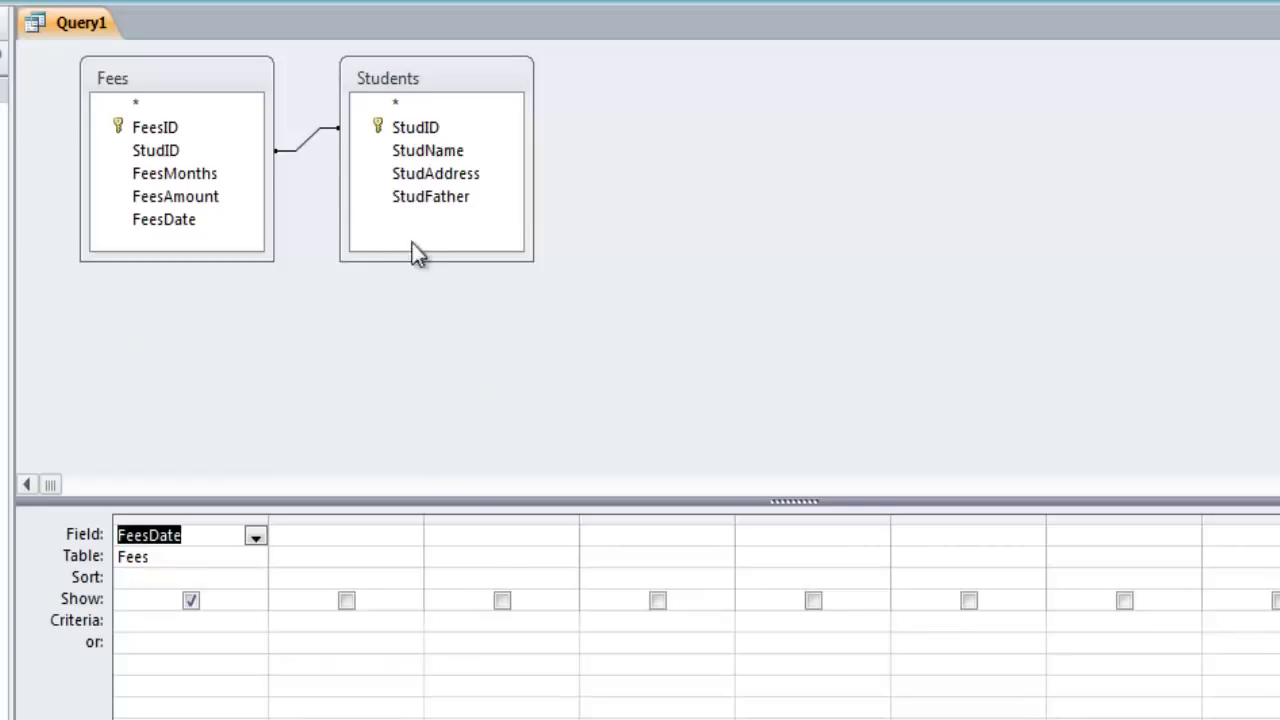
{"action": "left_click", "coordinate": [422, 151]}
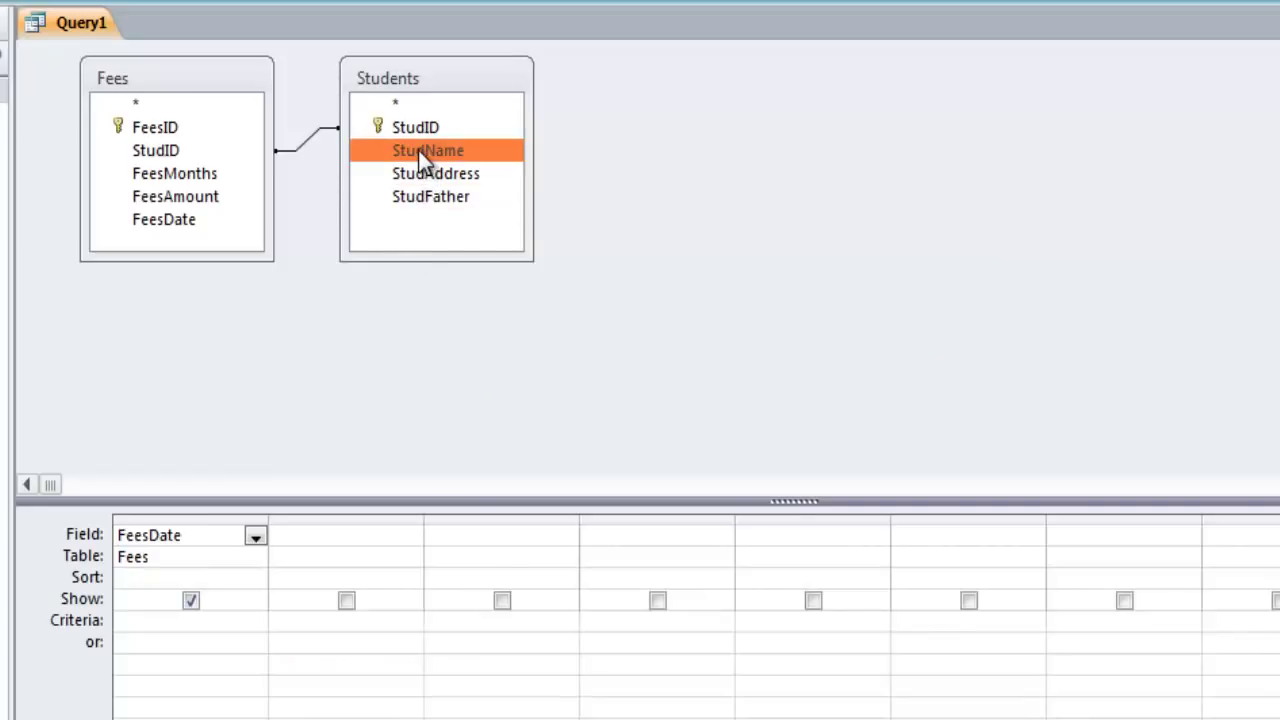
{"action": "left_click_drag", "start_coordinate": [416, 151], "coordinate": [319, 536]}
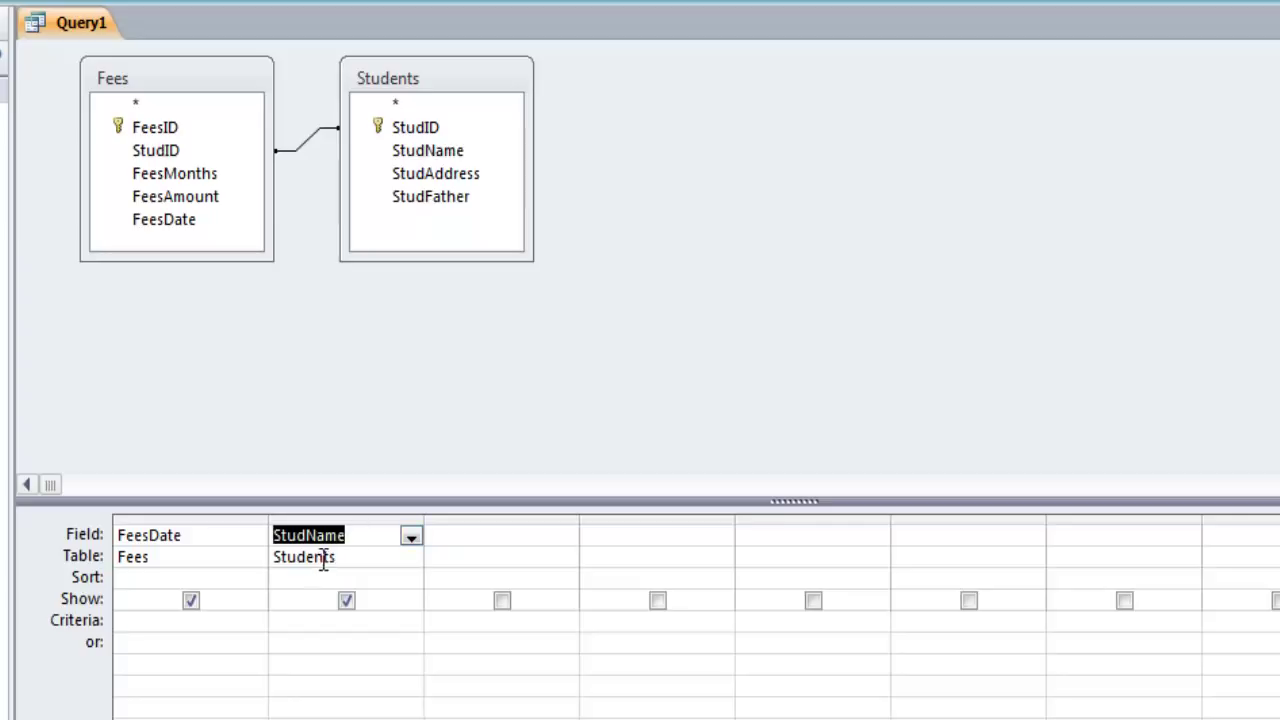
{"action": "key", "text": "alt+Tab"}
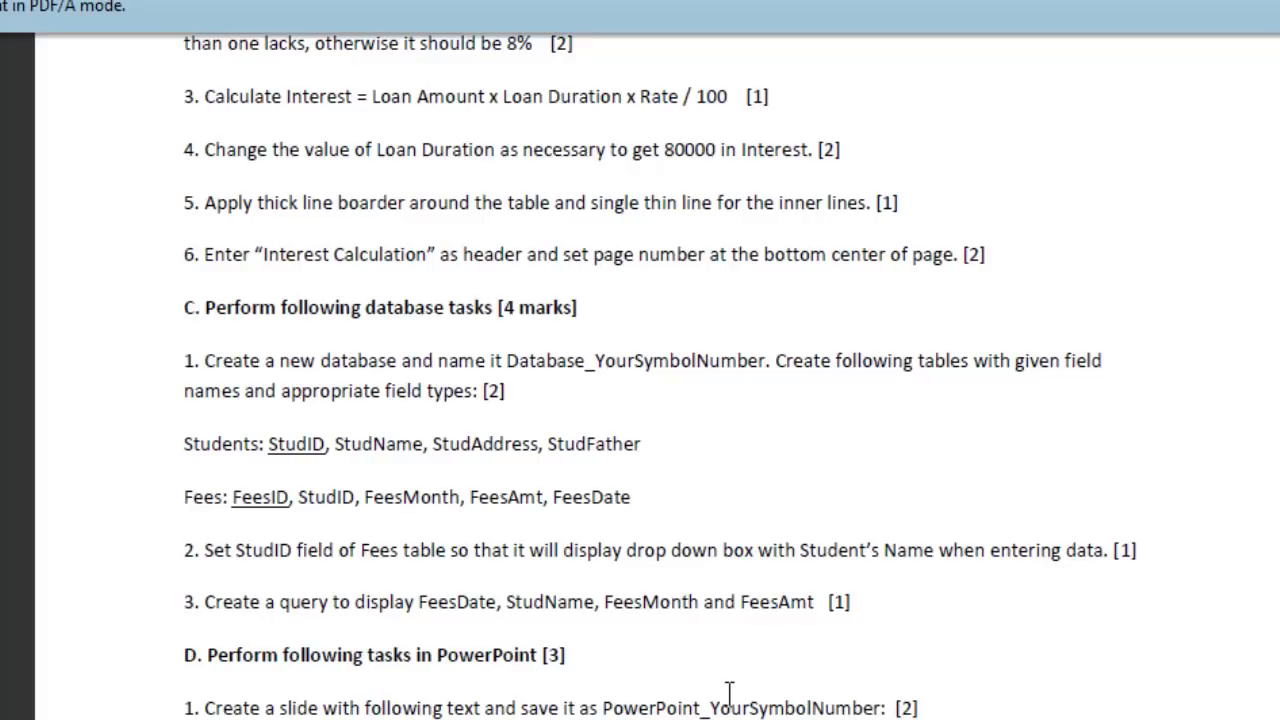
Place Fees.FeesMonths in column 3 and Fees.FeesAmount in column 4 of the Query1 grid
{"action": "left_click", "coordinate": [690, 705]}
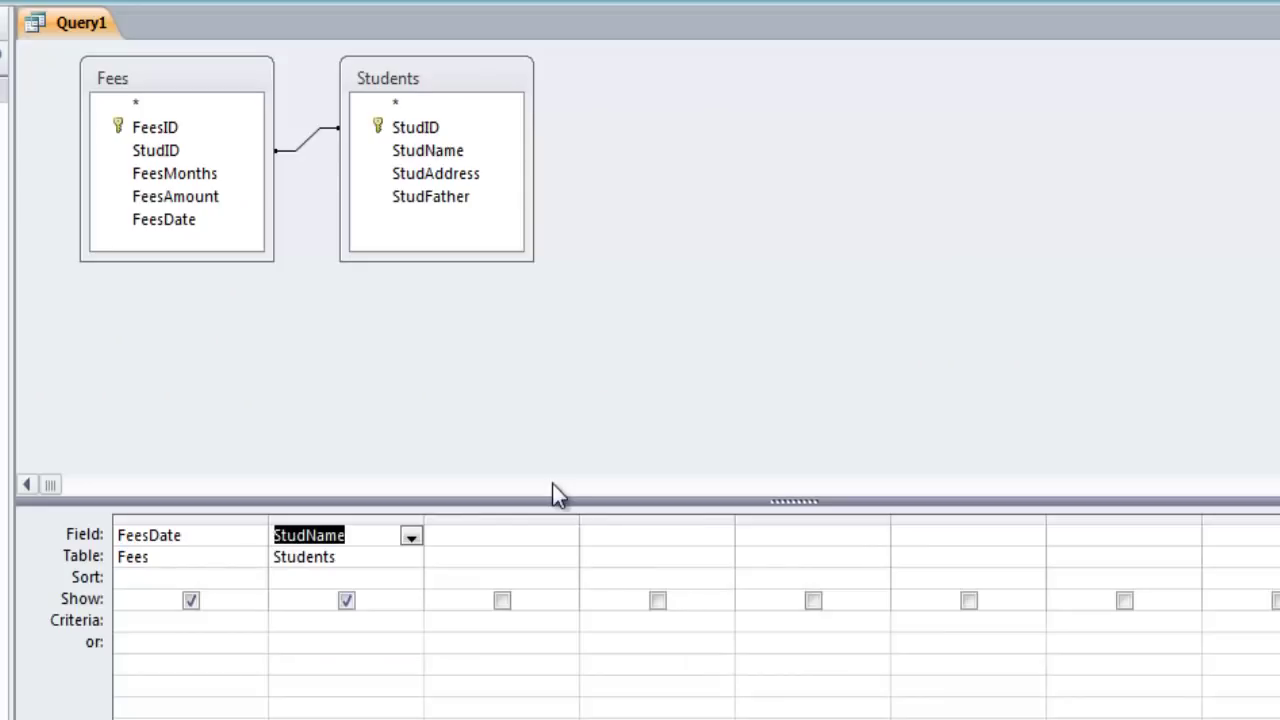
{"action": "left_click", "coordinate": [176, 174]}
{"action": "left_click_drag", "start_coordinate": [362, 366], "coordinate": [491, 538]}
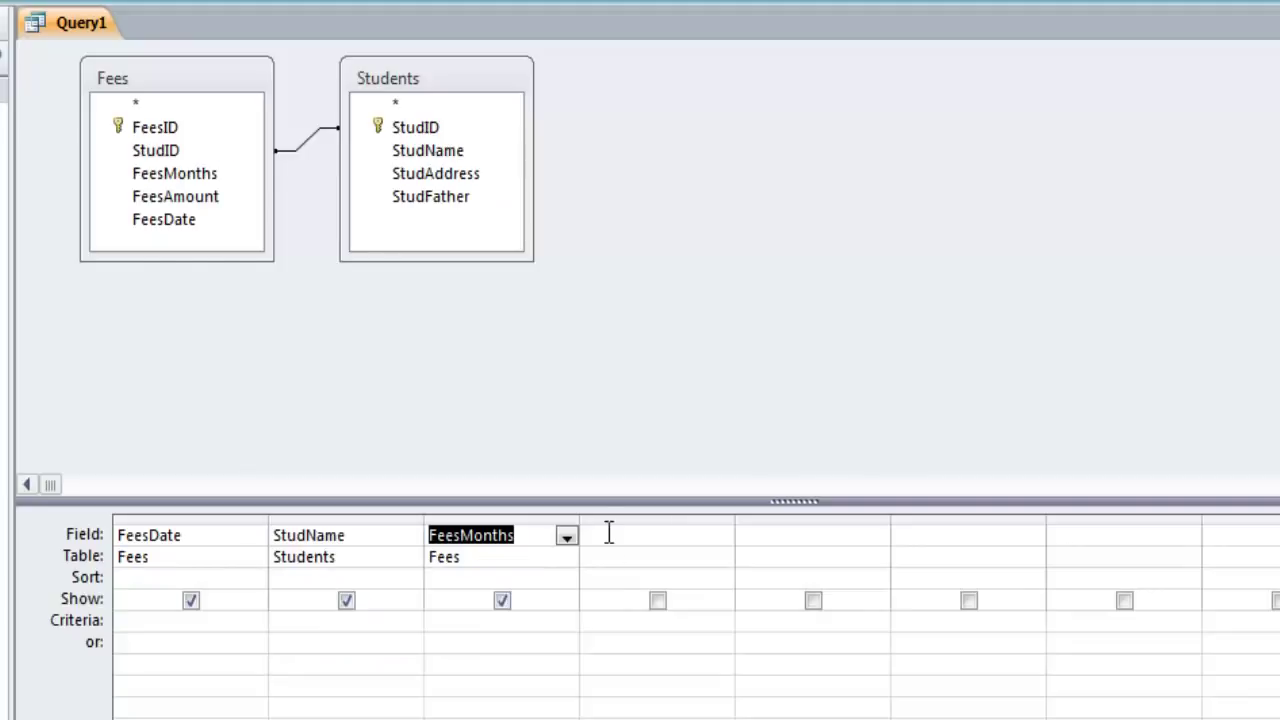
{"action": "left_click", "coordinate": [138, 199]}
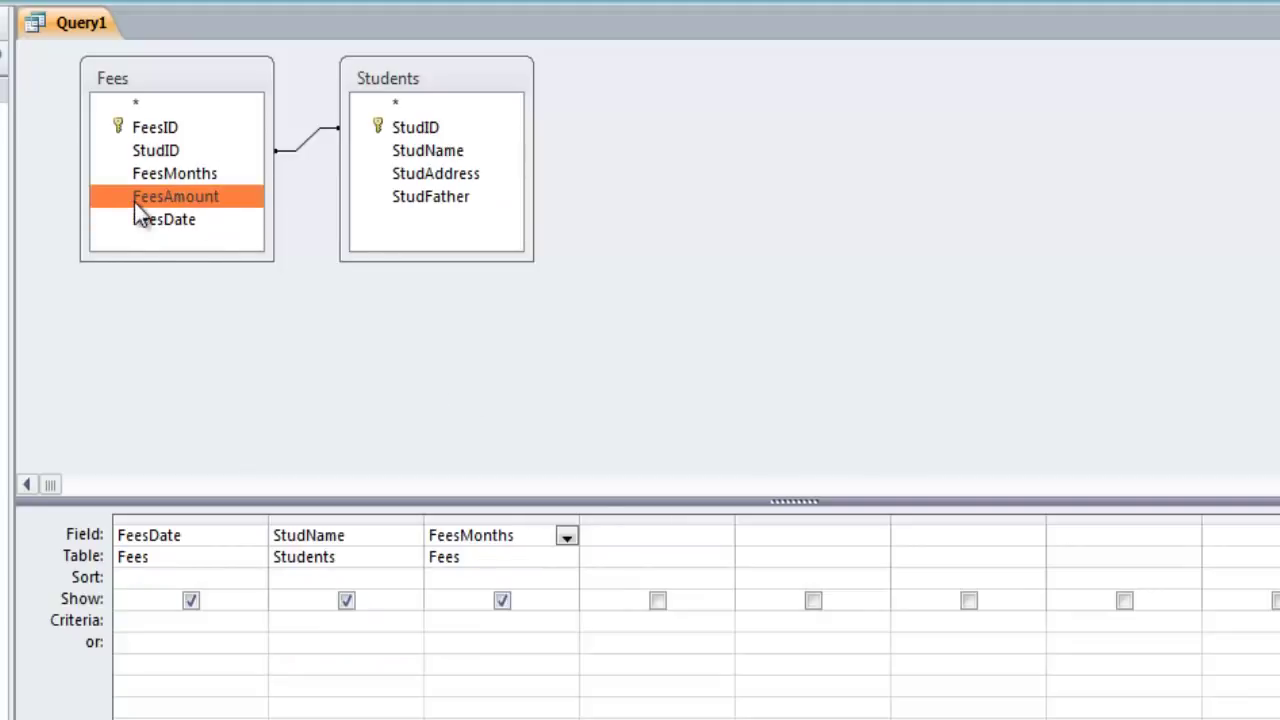
{"action": "left_click_drag", "start_coordinate": [134, 196], "coordinate": [664, 535]}
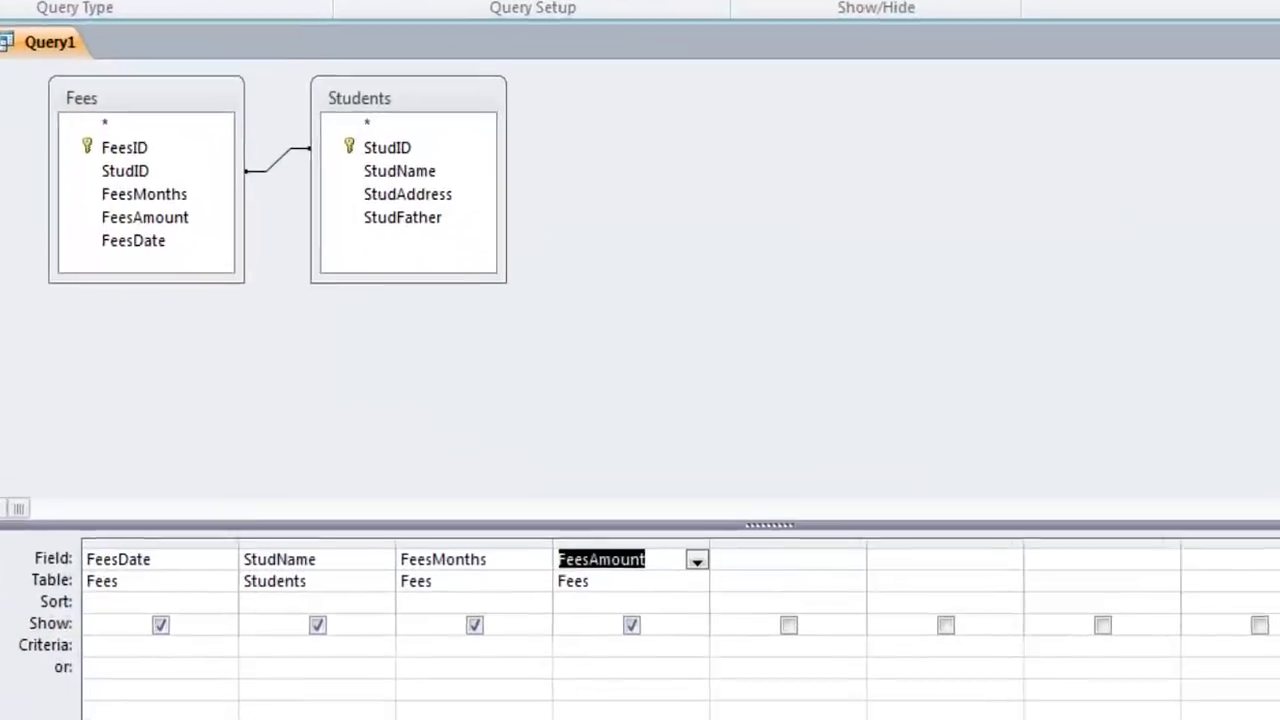
Close Query1 and save it under the name queryFeesInfo
{"action": "key", "text": "ctrl+w"}
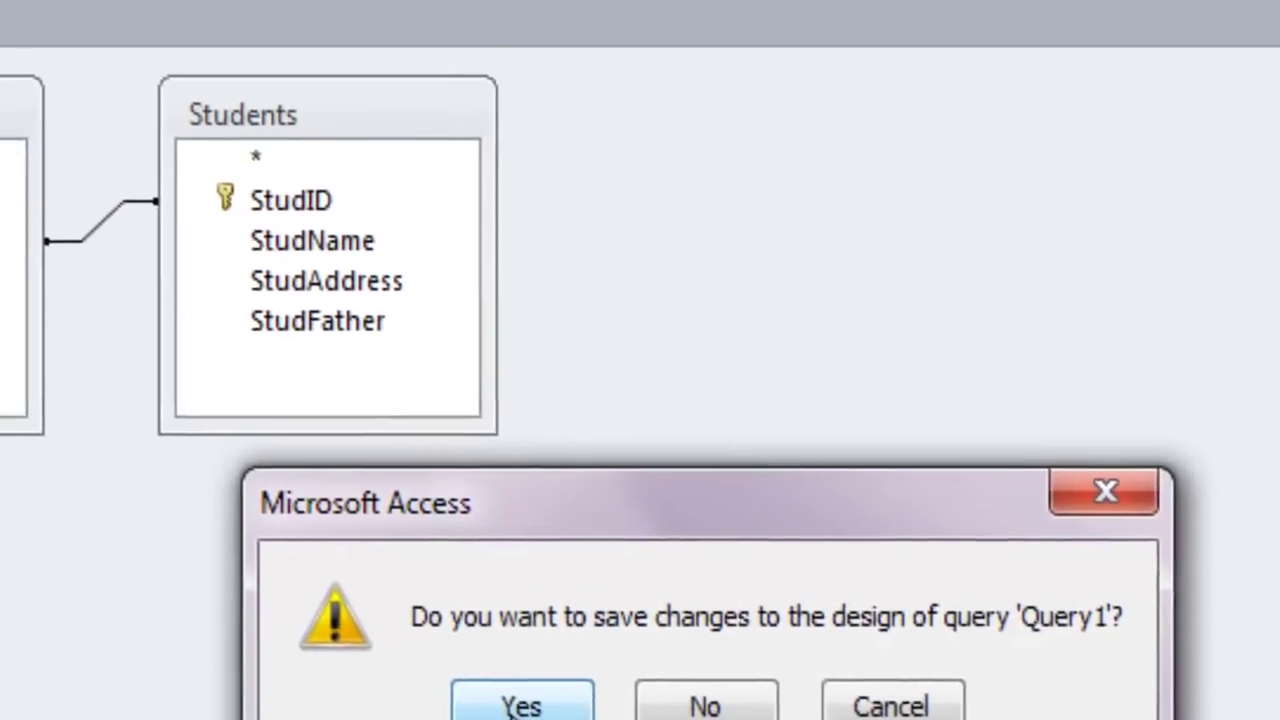
{"action": "left_click", "coordinate": [398, 488]}
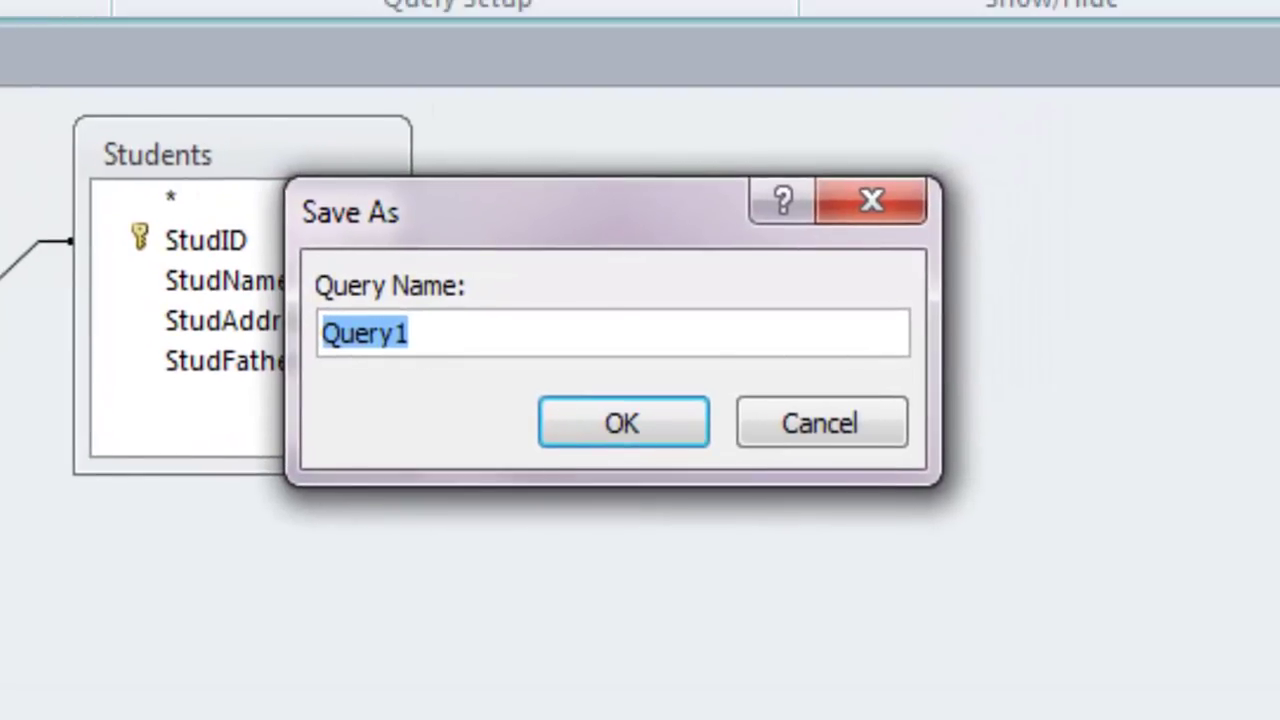
{"action": "type", "text": "qury"}
{"action": "key", "text": "BackSpace"}
{"action": "key", "text": "BackSpace"}
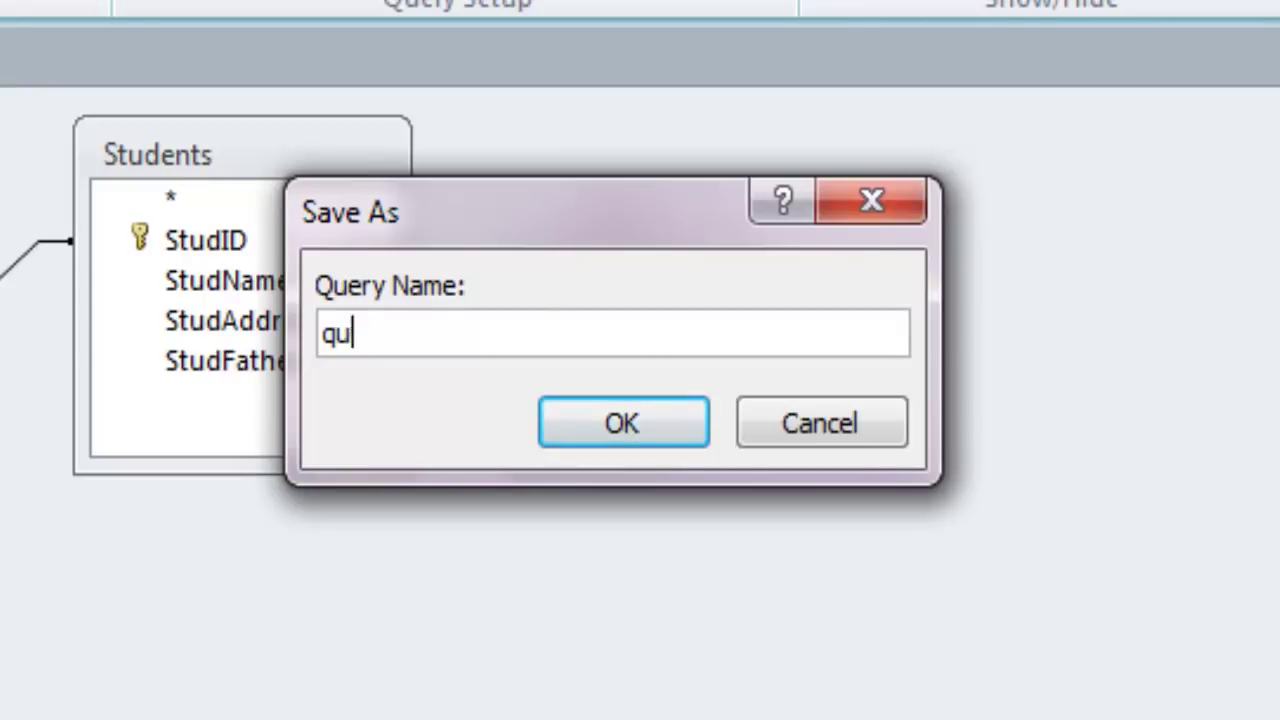
{"action": "key", "text": "BackSpace"}
{"action": "type", "text": "ueryFeesInfo"}
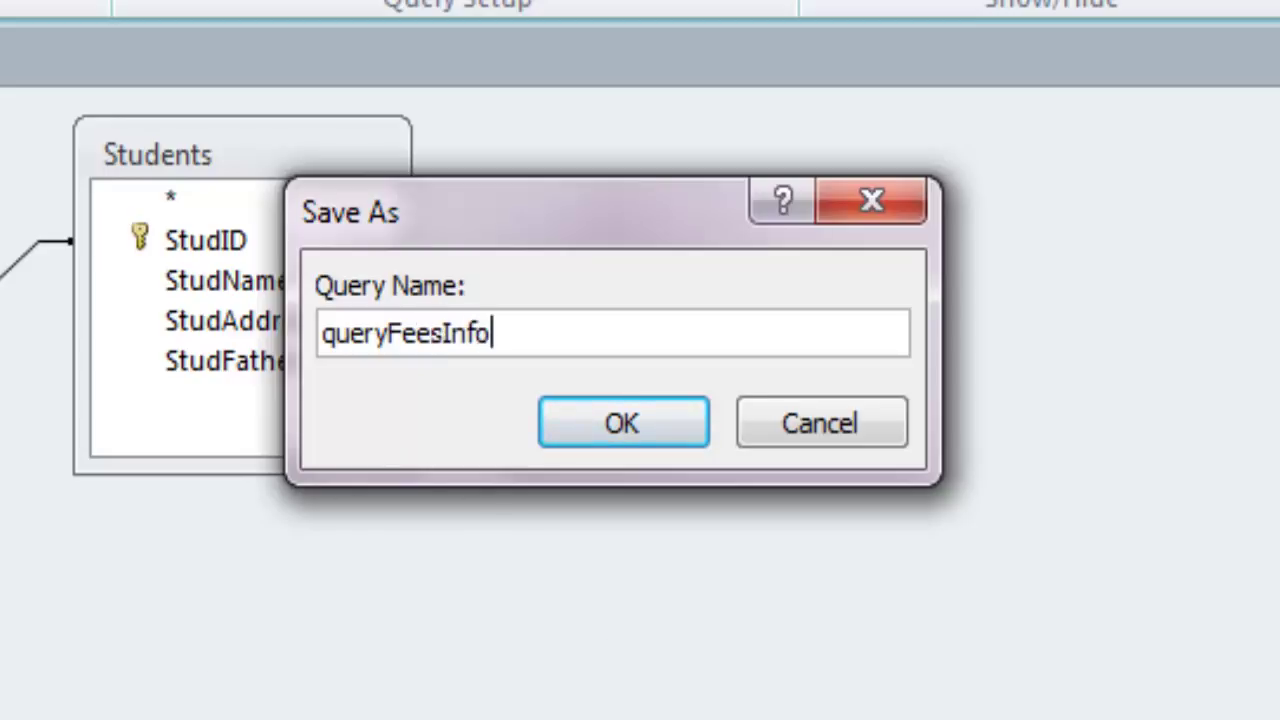
{"action": "left_click", "coordinate": [628, 420]}
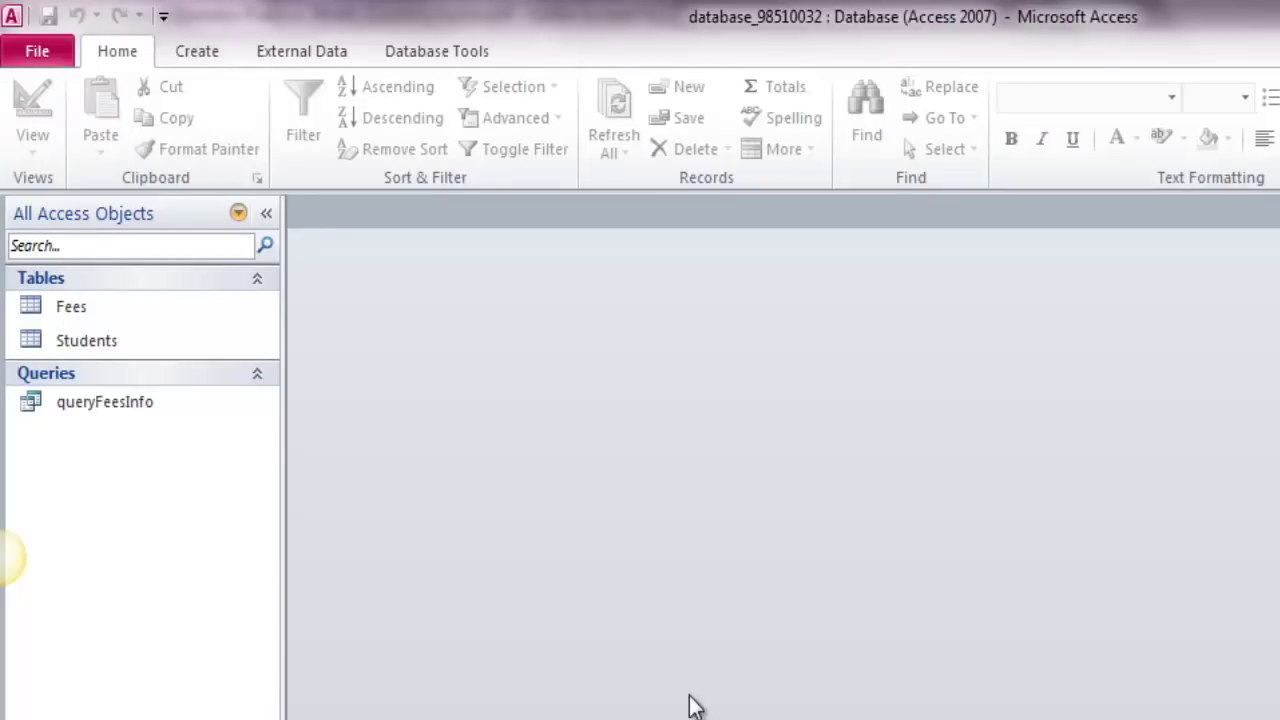
Open the Students table and enter the first student's name, address and father's name
{"action": "left_click", "coordinate": [143, 340]}
{"action": "double_click", "coordinate": [83, 344]}
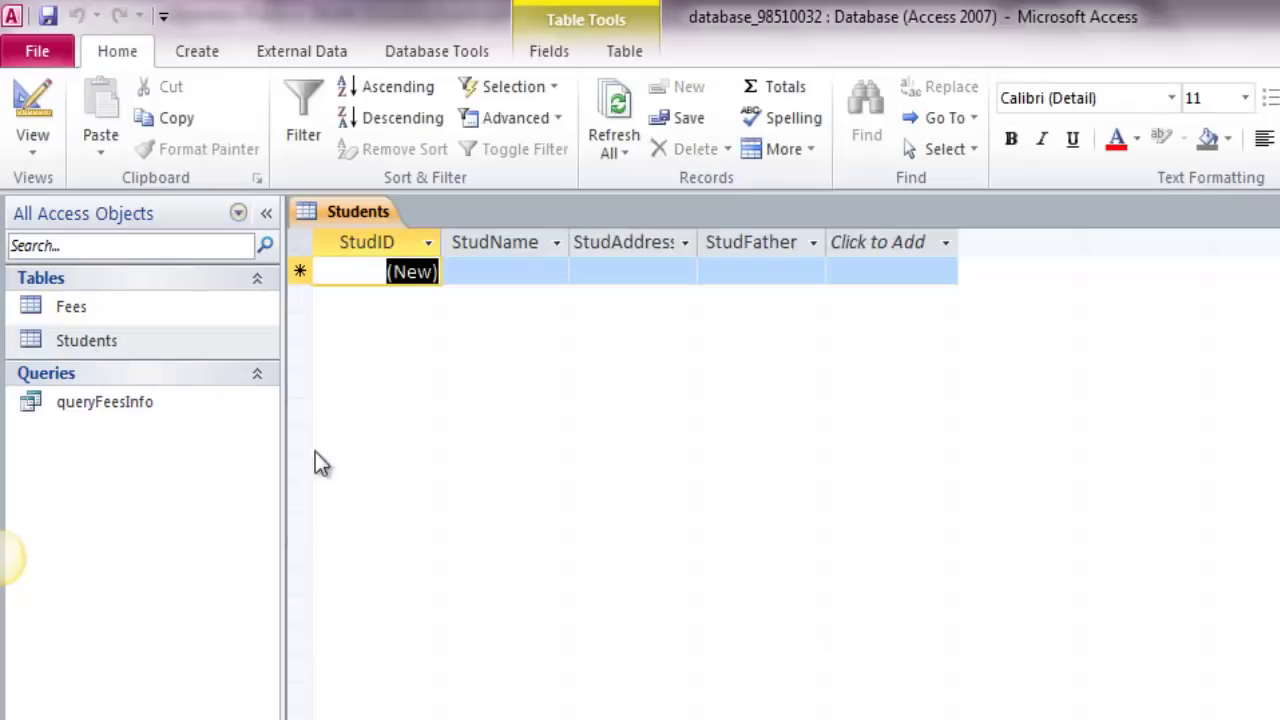
{"action": "key", "text": "Tab"}
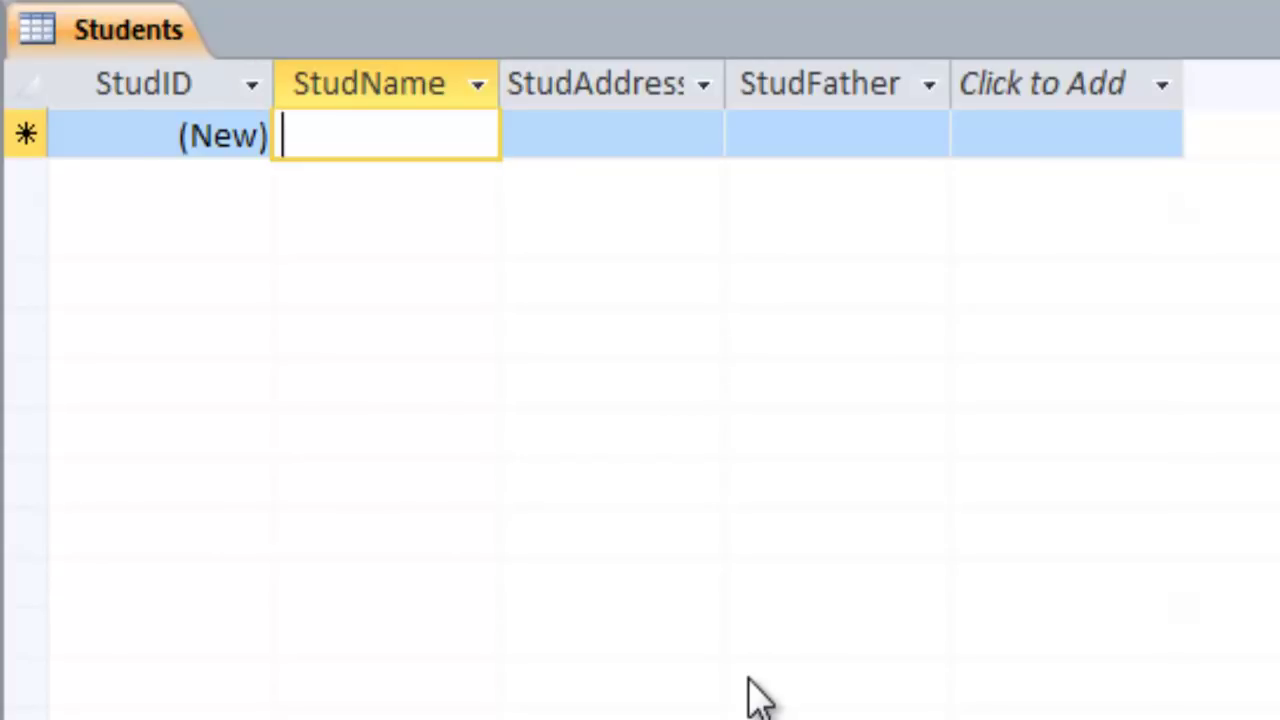
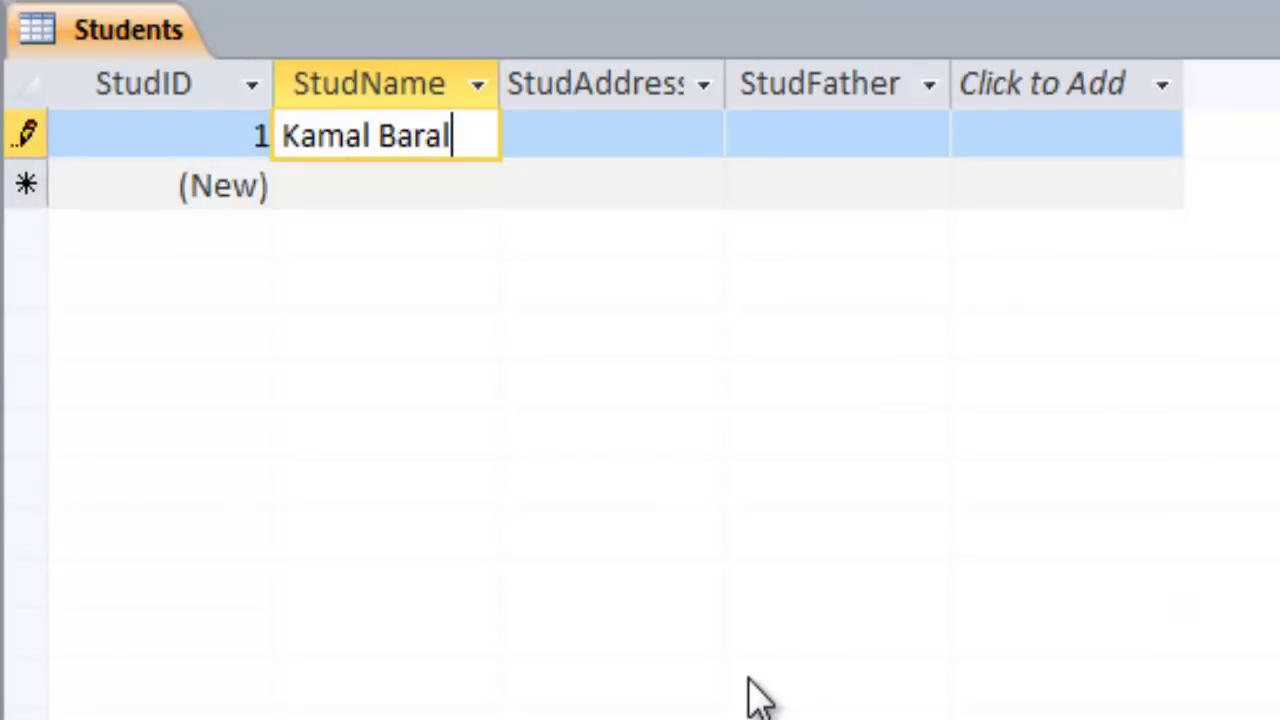
{"action": "key", "text": "Tab"}
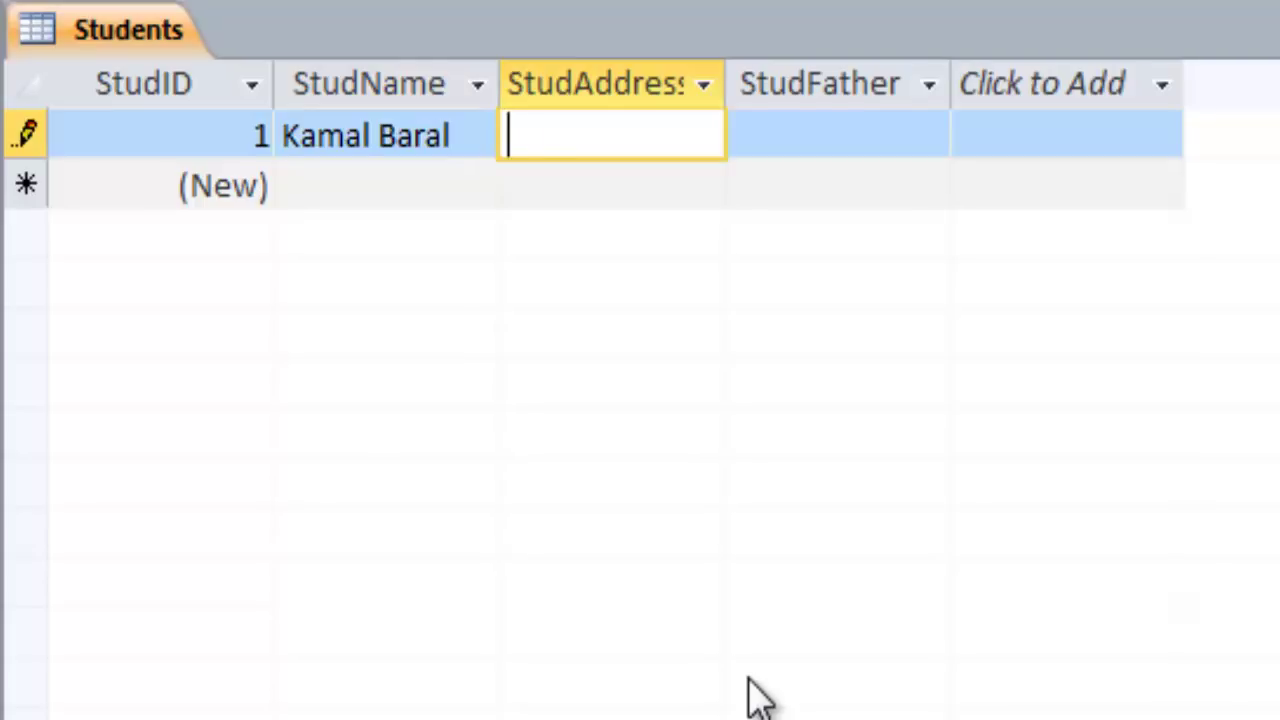
{"action": "type", "text": "Paknajok"}
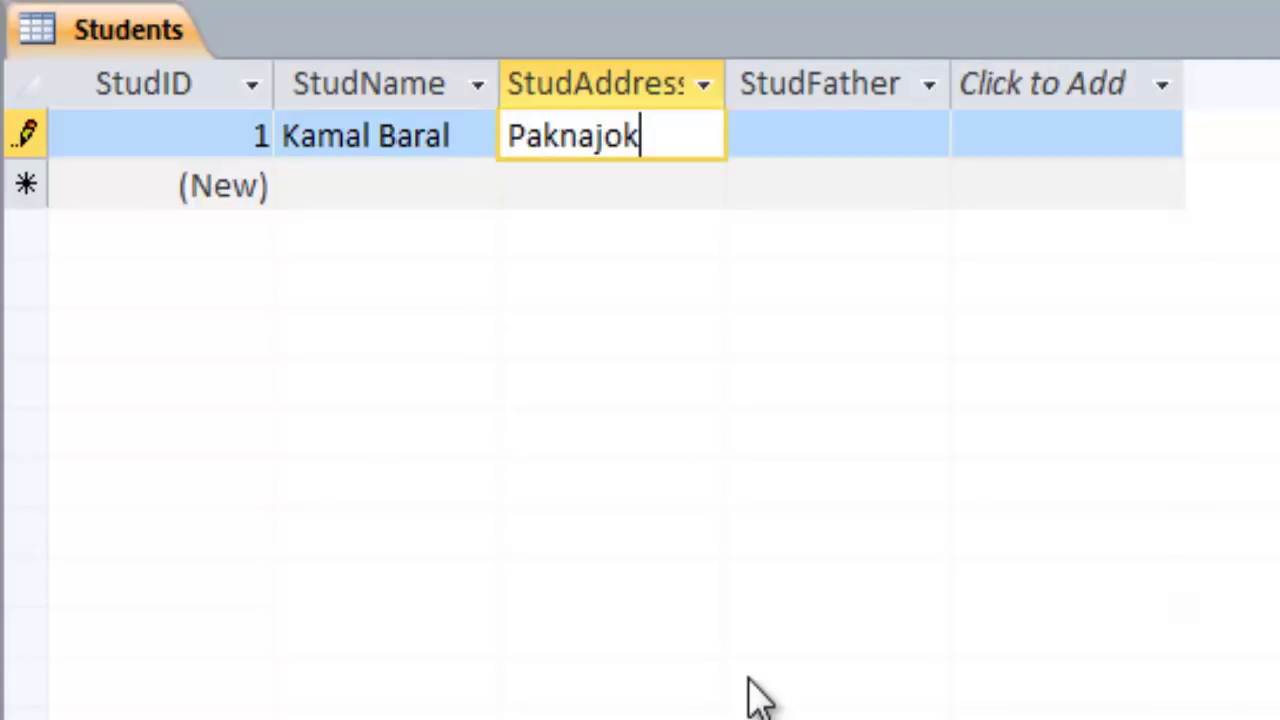
{"action": "type", "text": ", Kathmandu"}
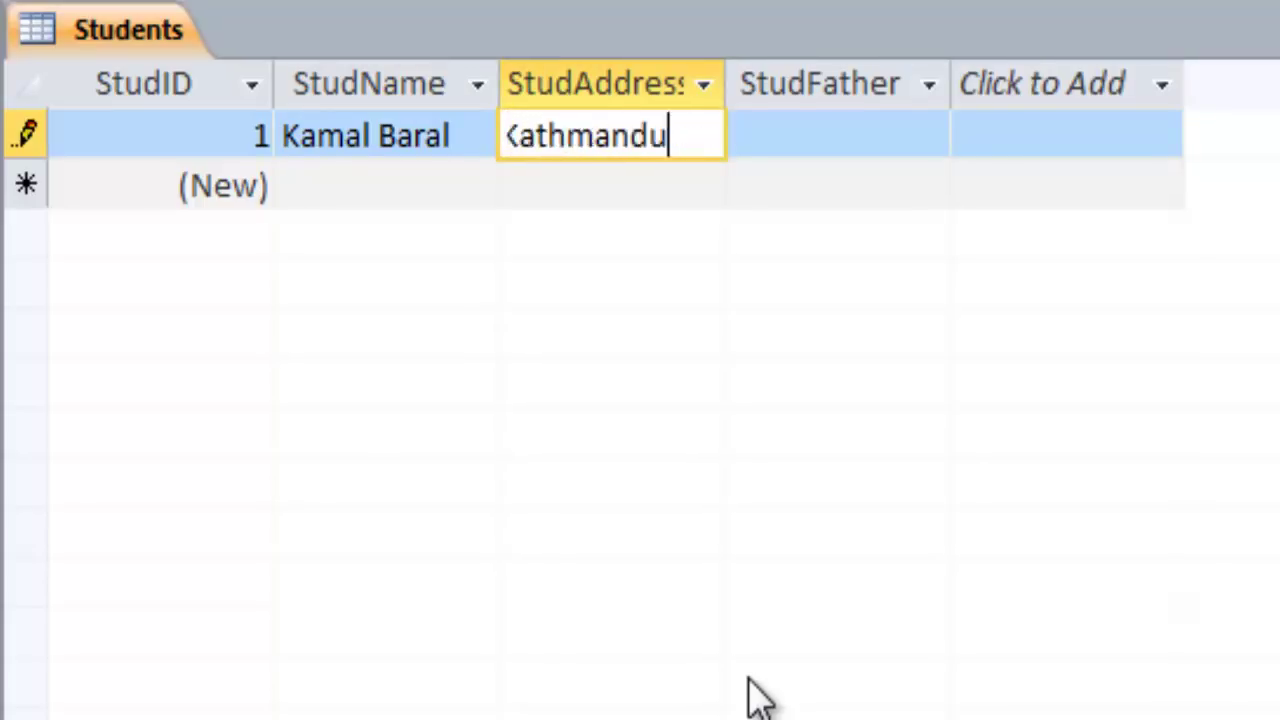
{"action": "key", "text": "Tab"}
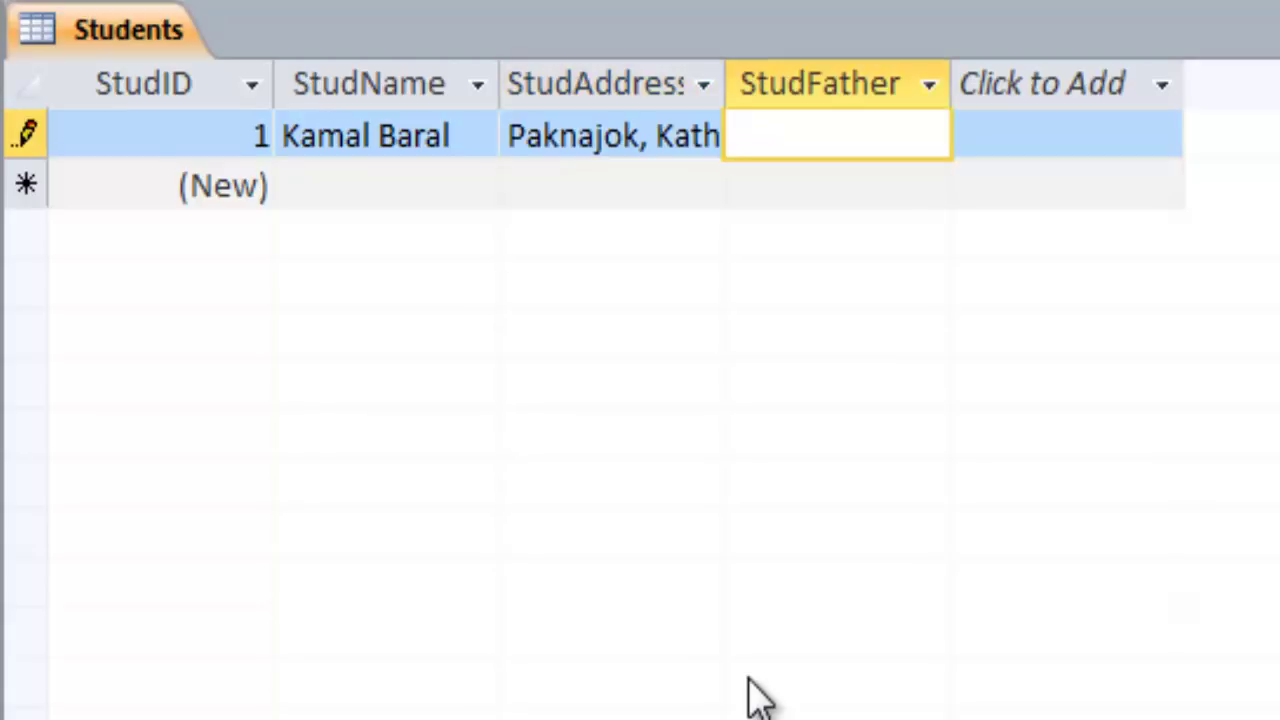
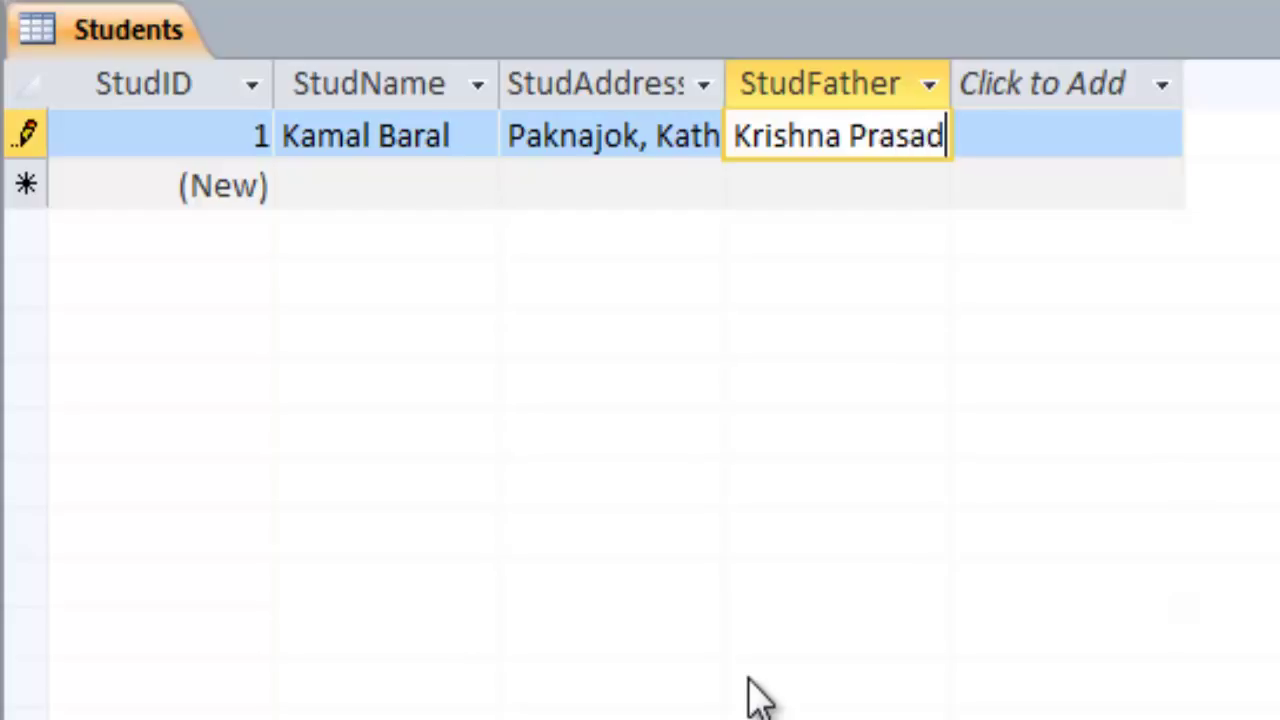
{"action": "key", "text": "Tab"}
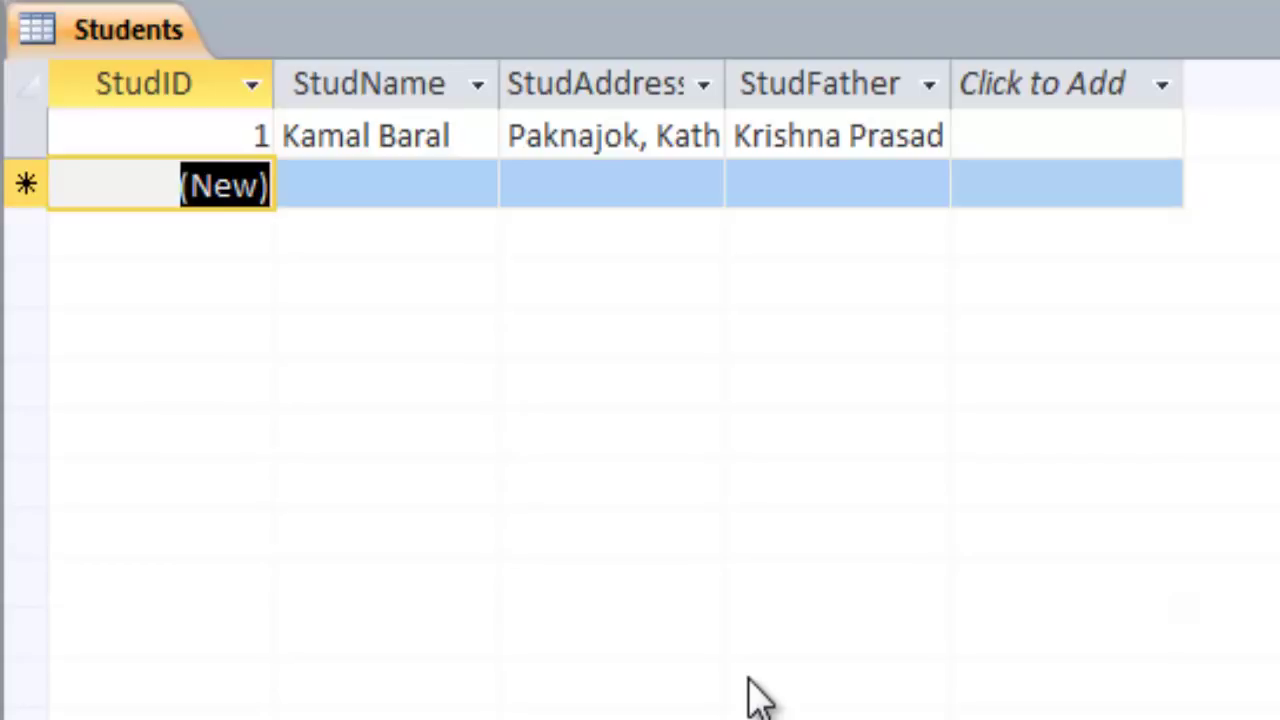
Add a second student row with the student's name, address and father's name
{"action": "key", "text": "Tab"}
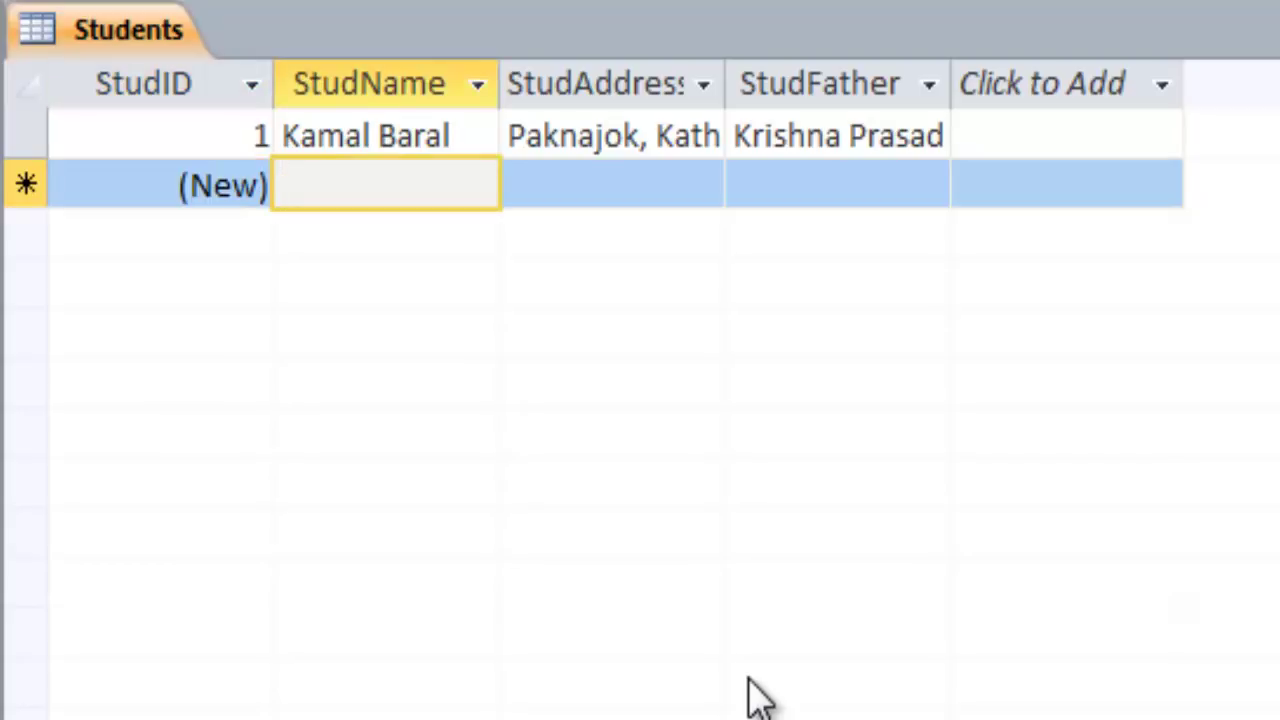
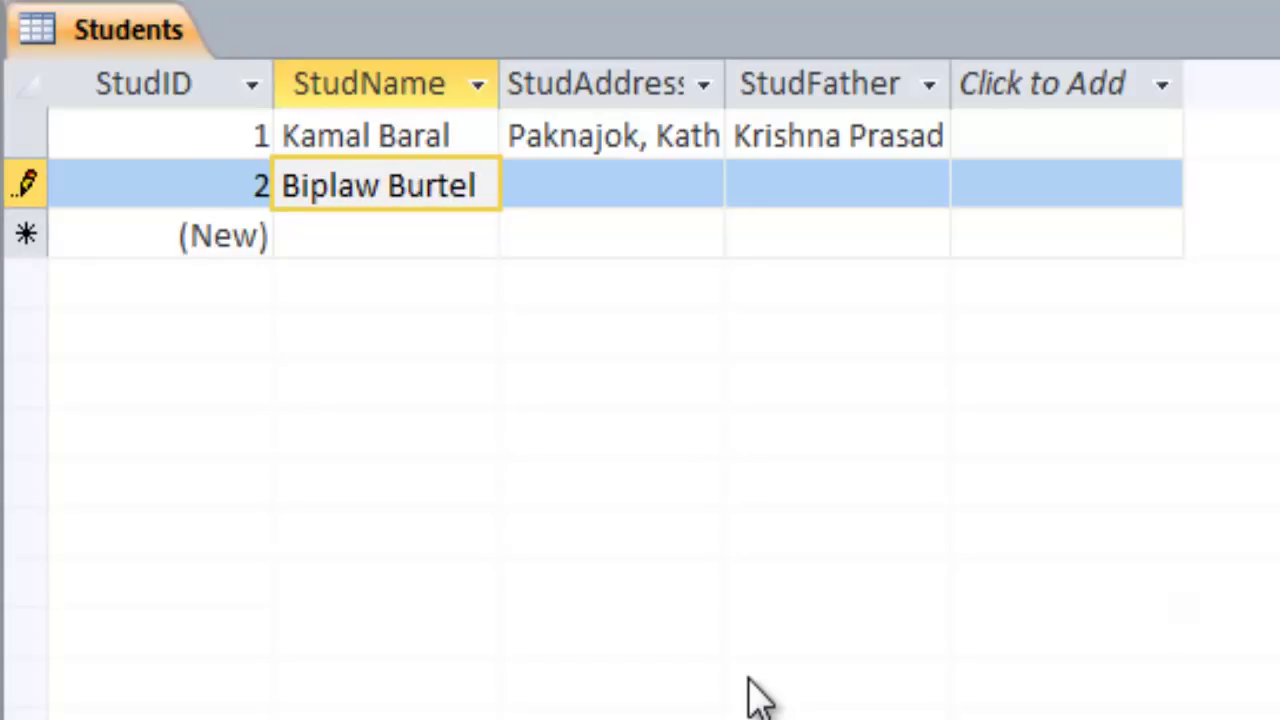
{"action": "key", "text": "Tab"}
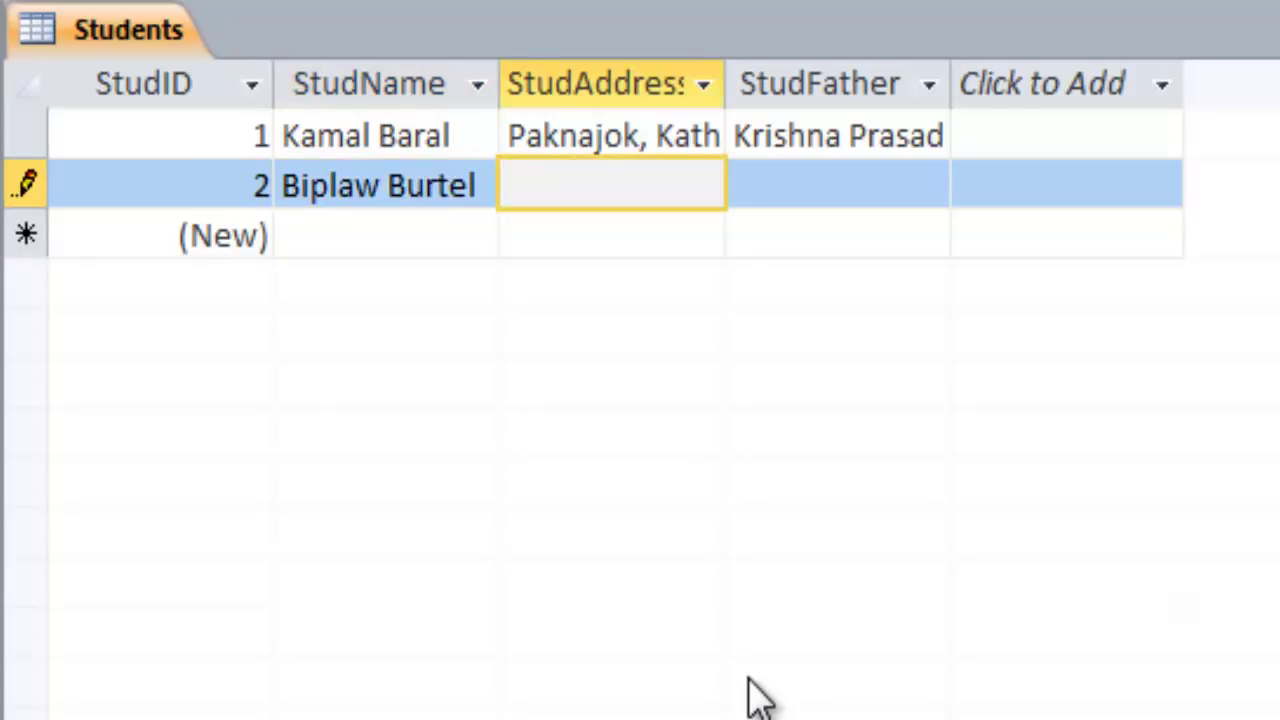
{"action": "type", "text": "Satdobato, "}
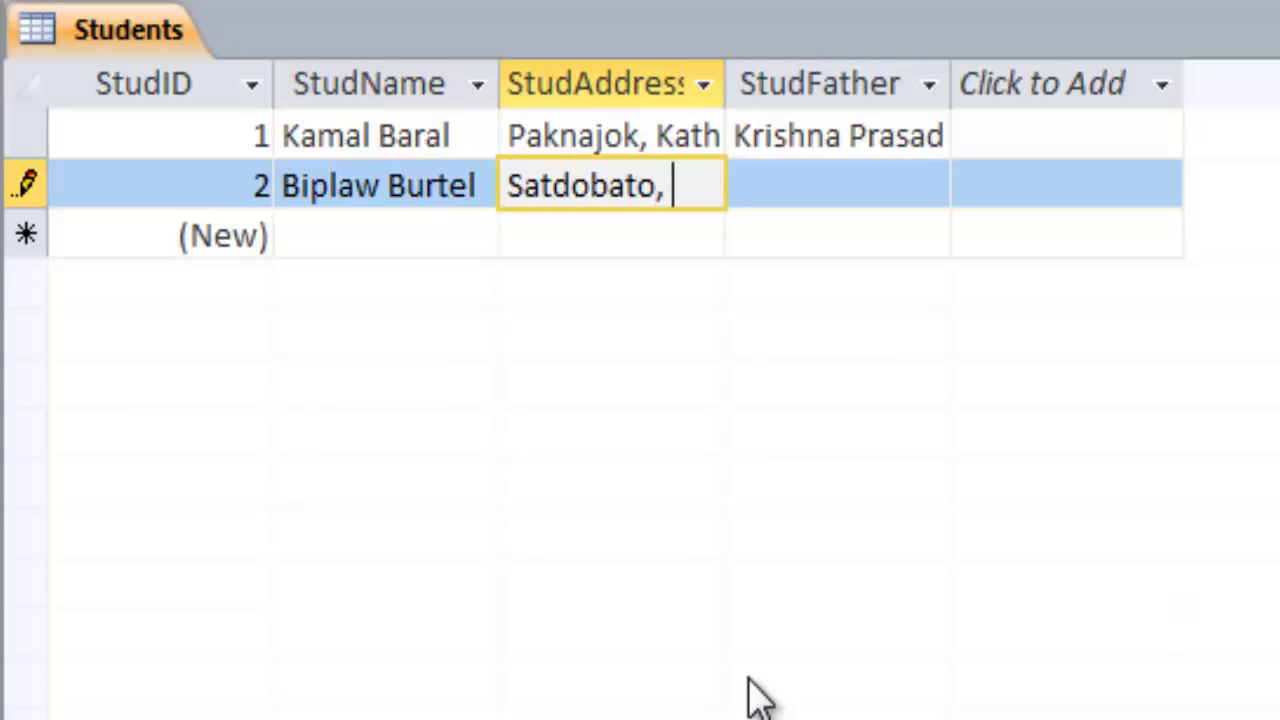
{"action": "type", "text": "Lat"}
{"action": "key", "text": "BackSpace"}
{"action": "type", "text": "l"}
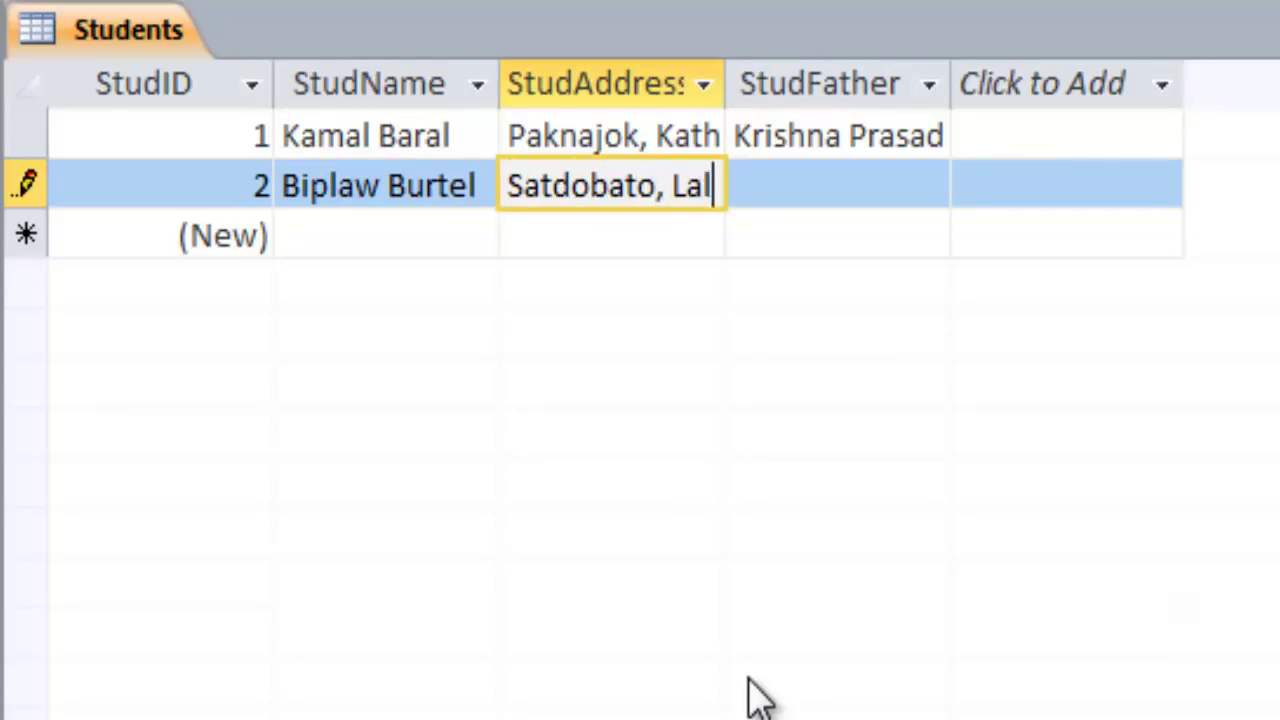
{"action": "type", "text": "itpur"}
{"action": "key", "text": "Tab"}
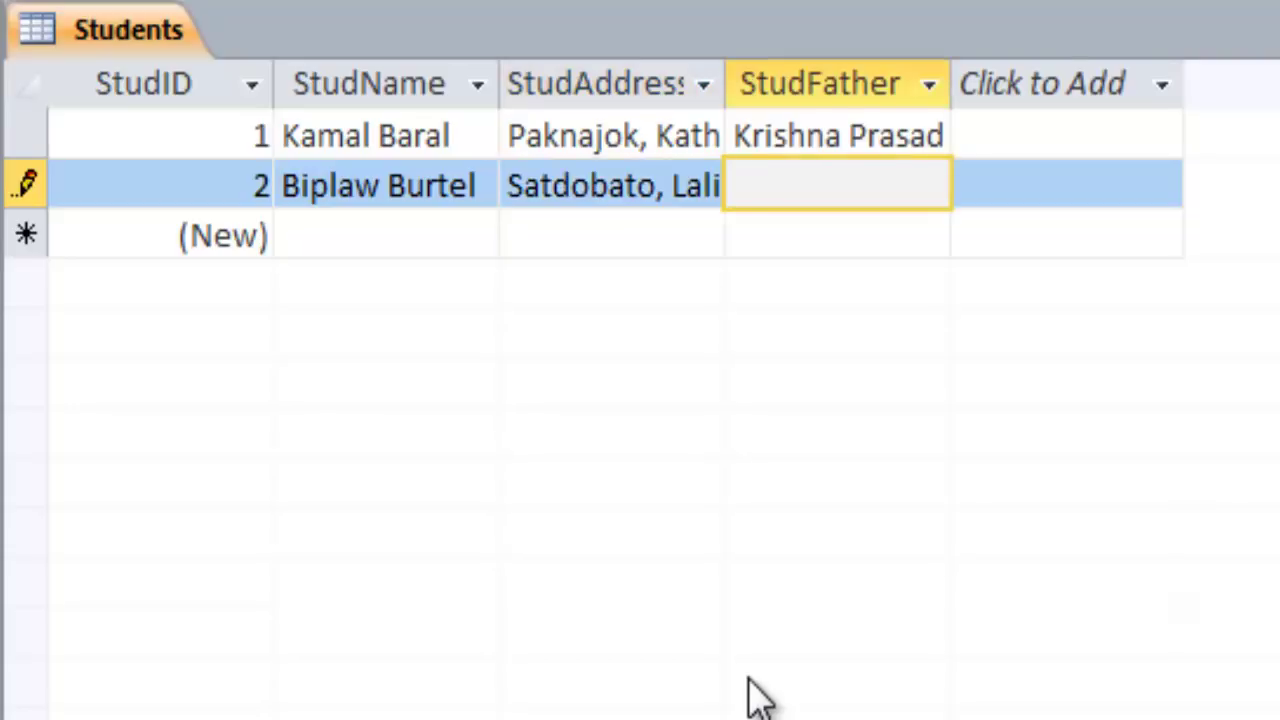
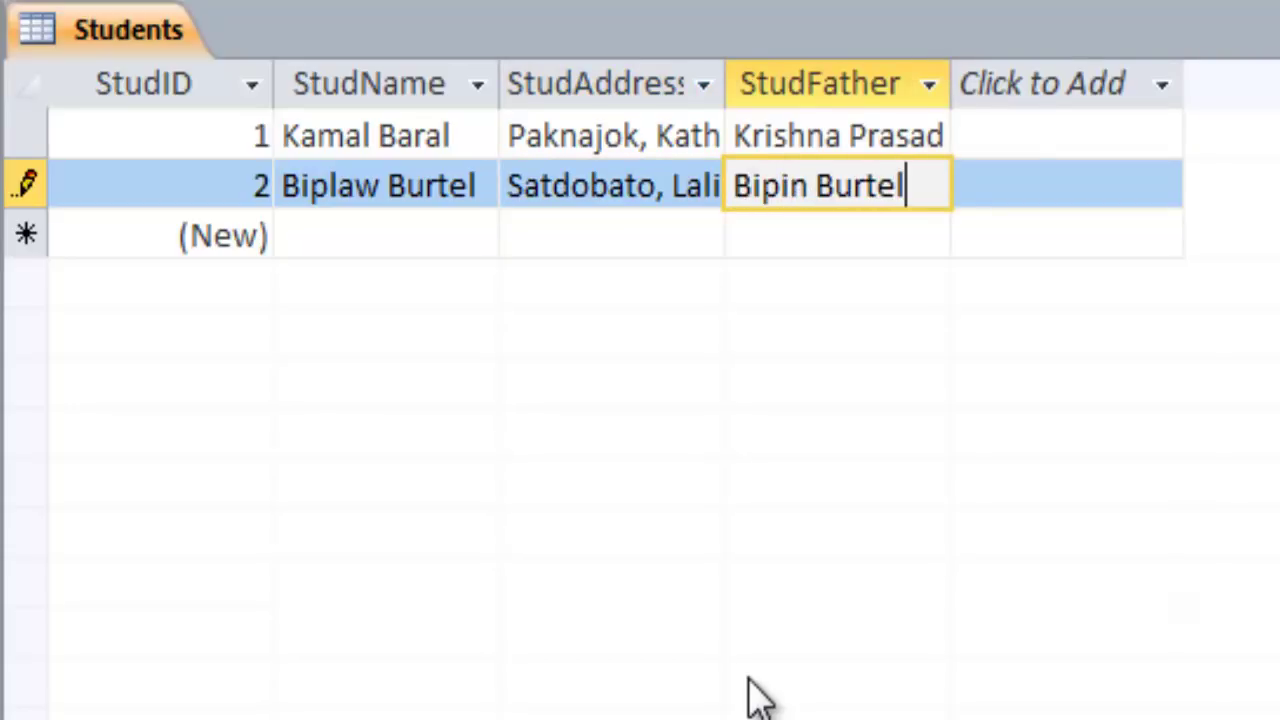
{"action": "key", "text": "Tab"}
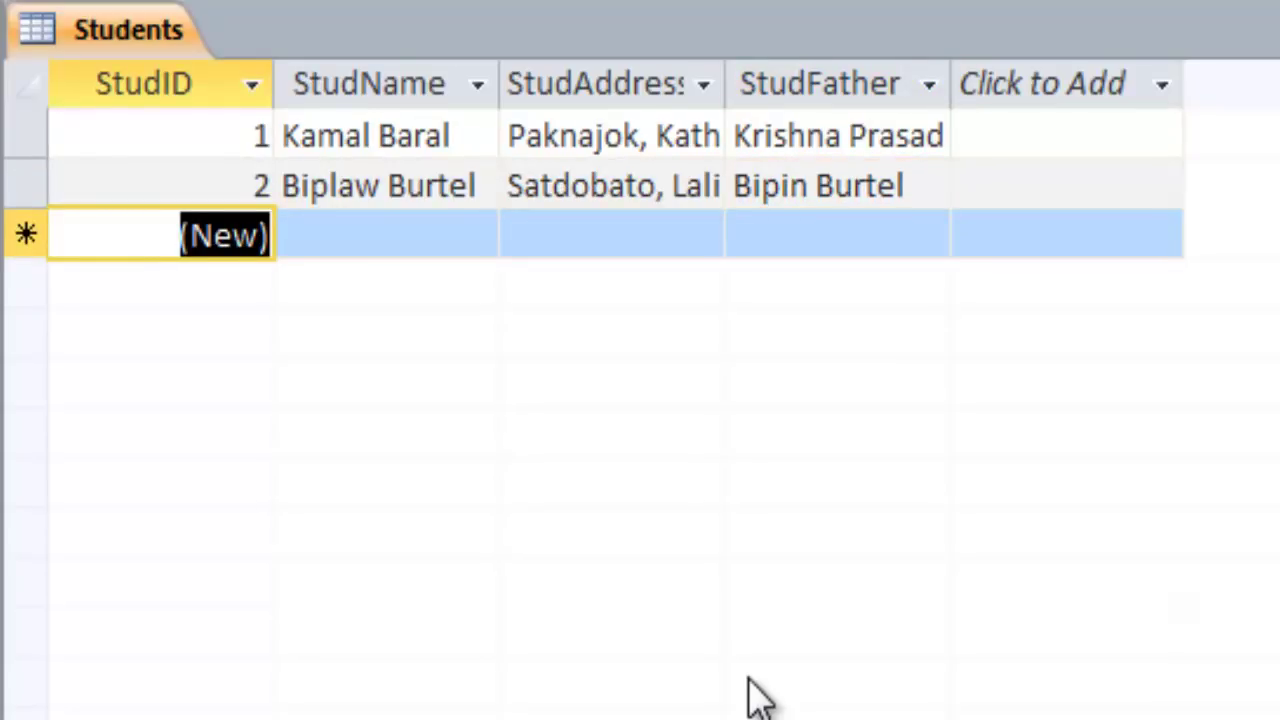
Enter the third student's name, address and father's name in a new Students row and save it
{"action": "key", "text": "Tab"}
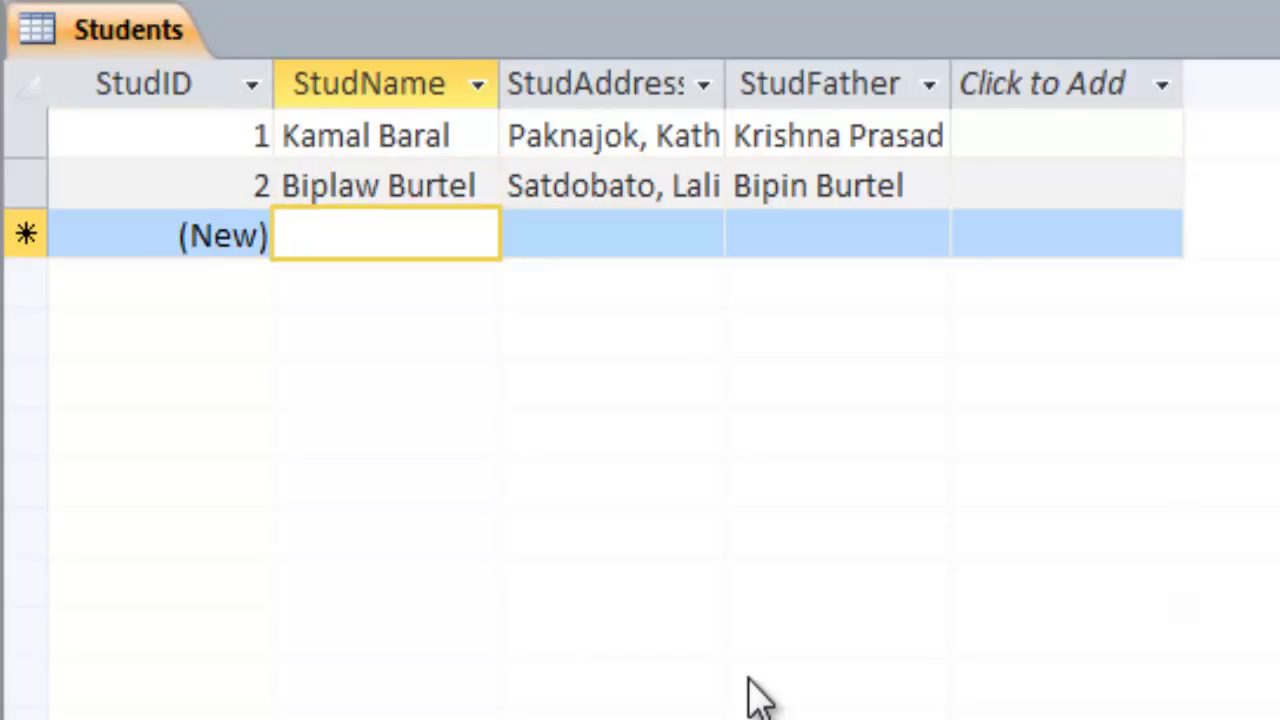
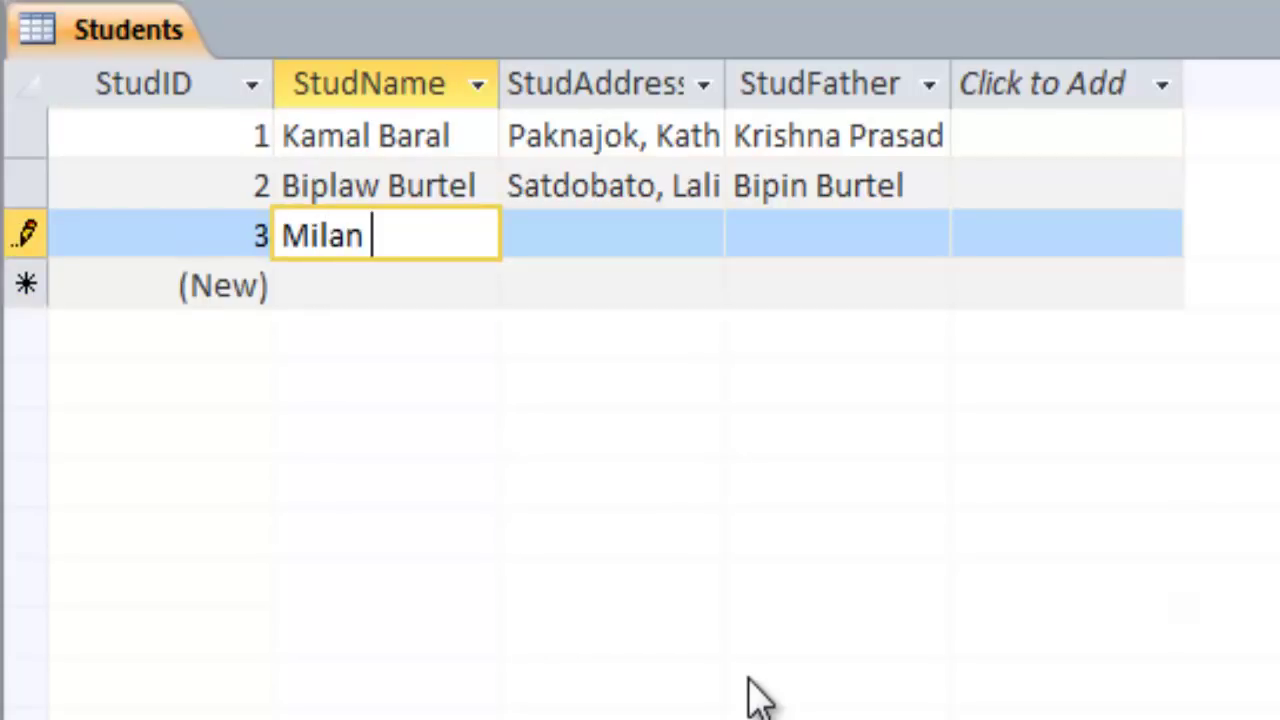
{"action": "key", "text": "Tab"}
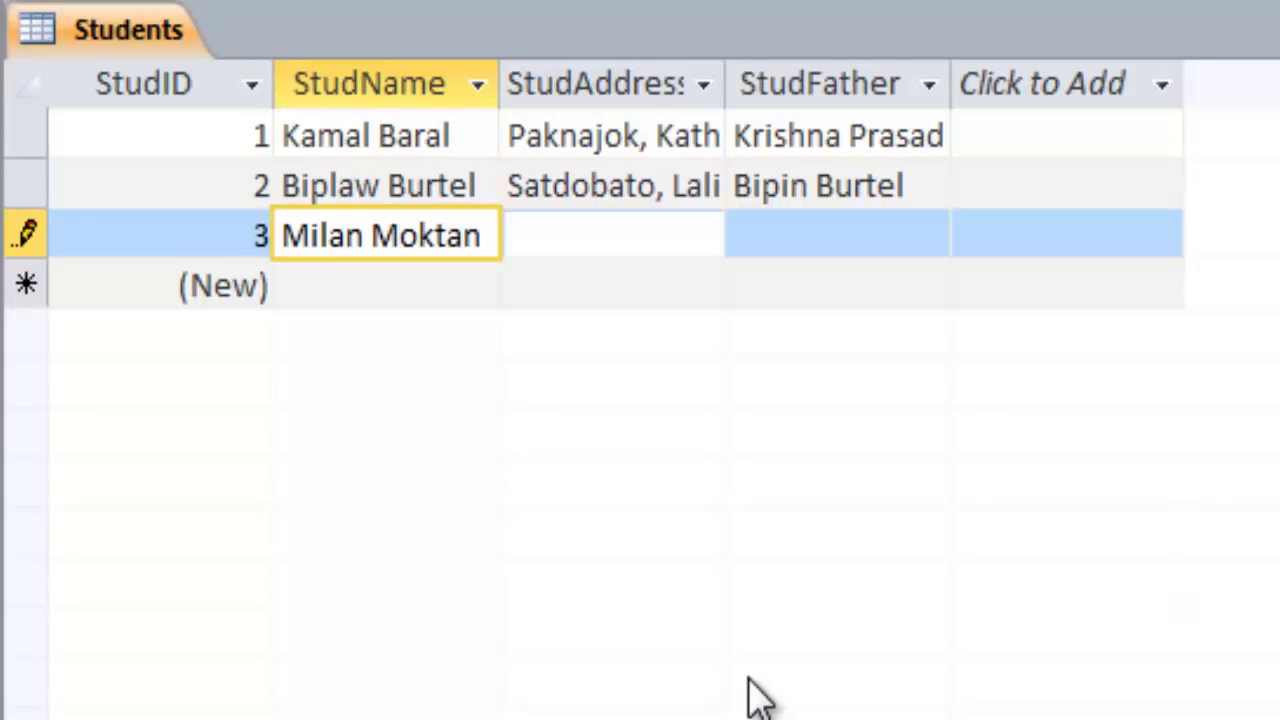
{"action": "key", "text": "Tab"}
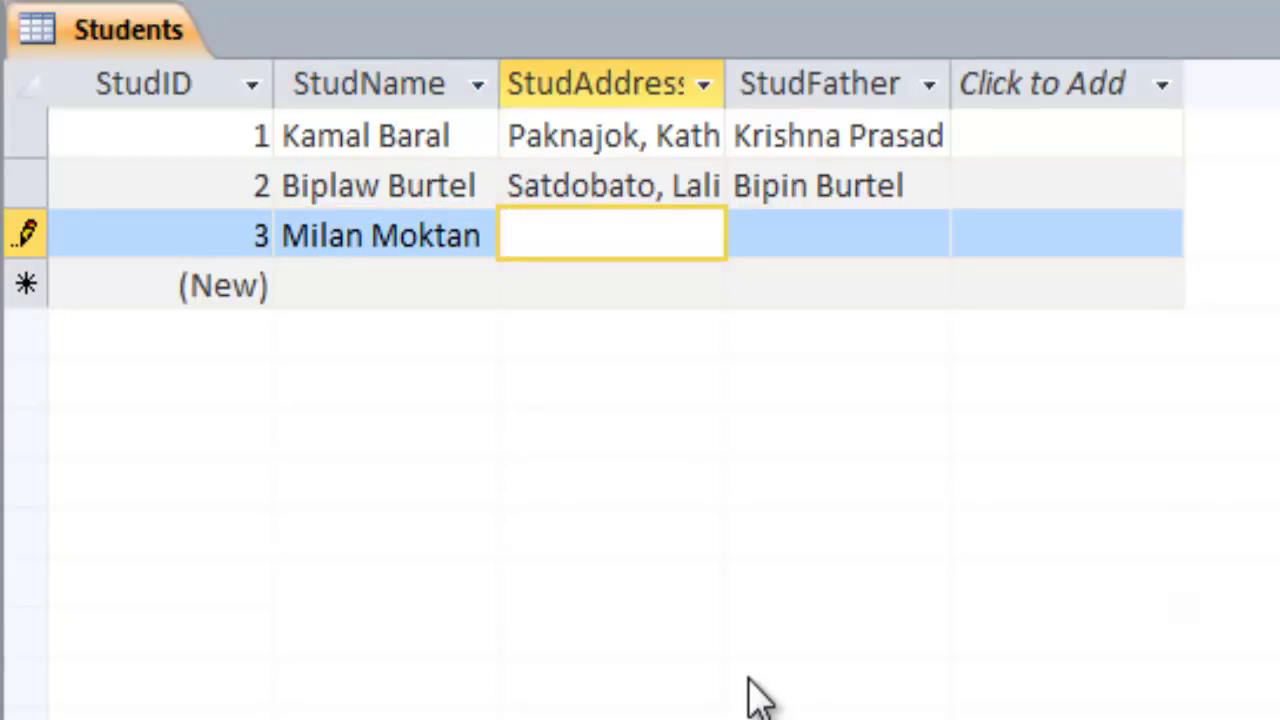
{"action": "type", "text": "Jharu"}
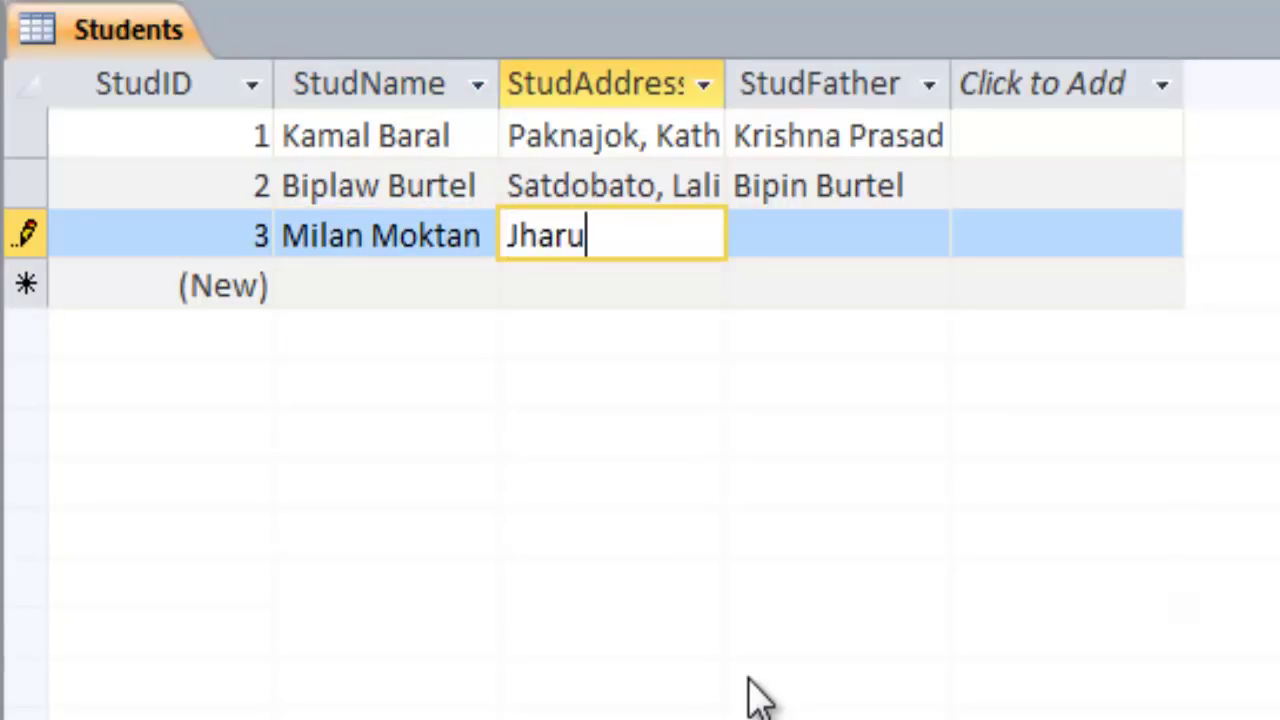
{"action": "type", "text": "wara"}
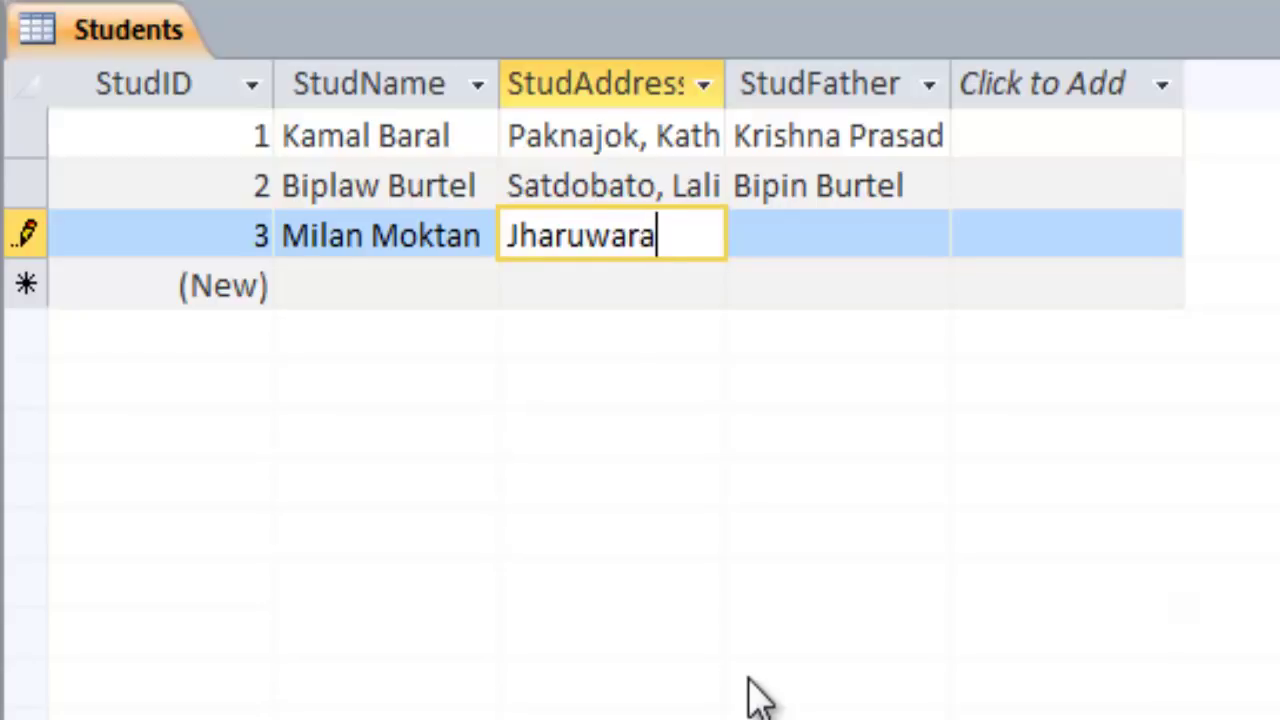
{"action": "type", "text": "si, Kathman"}
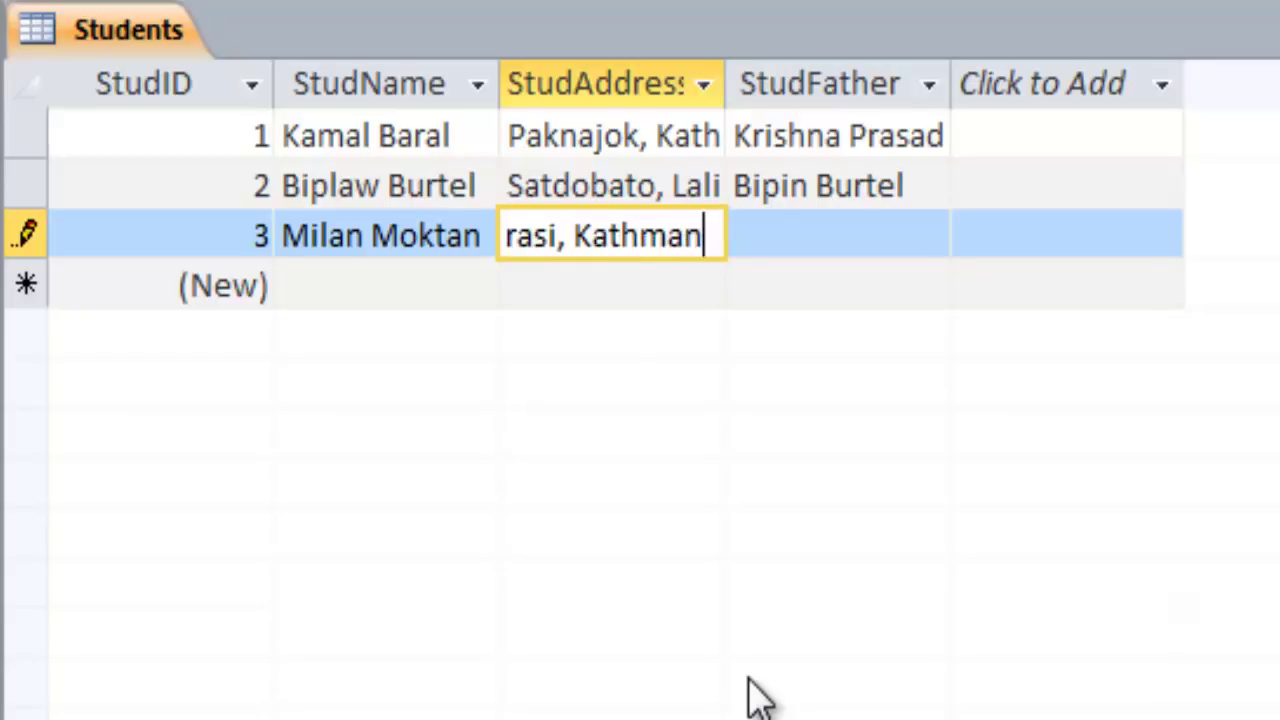
{"action": "type", "text": "du"}
{"action": "key", "text": "Tab"}
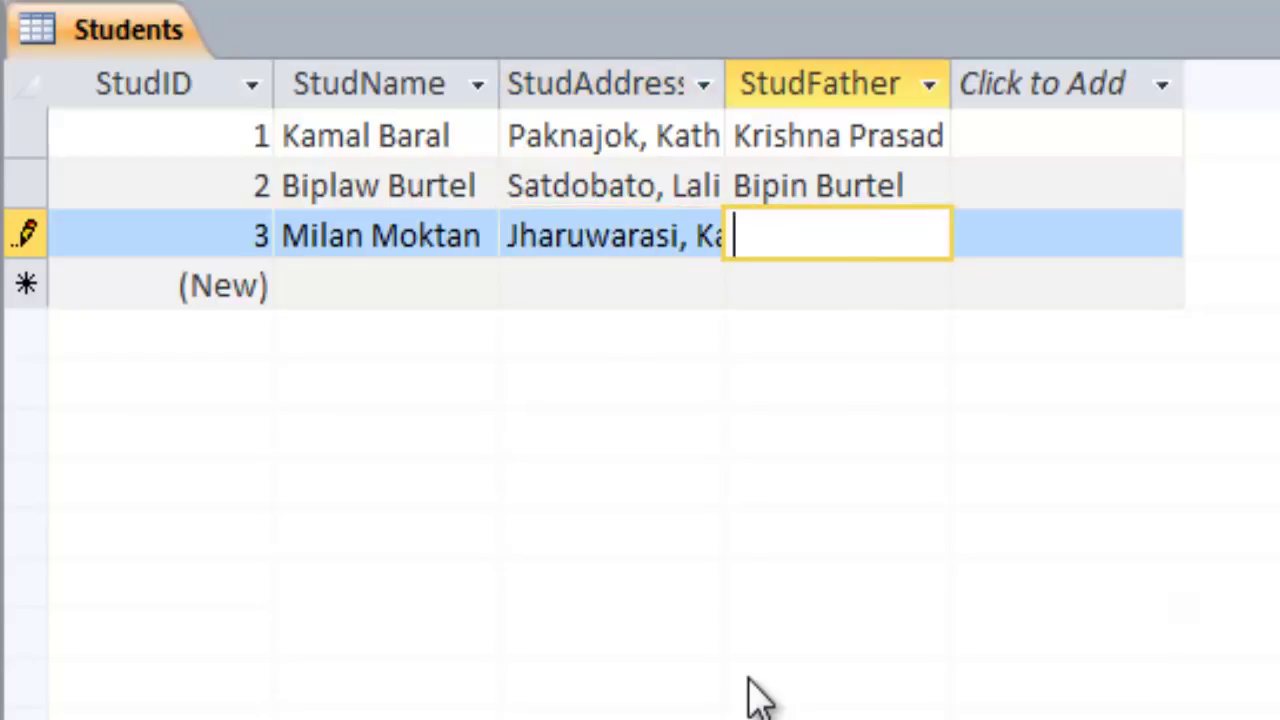
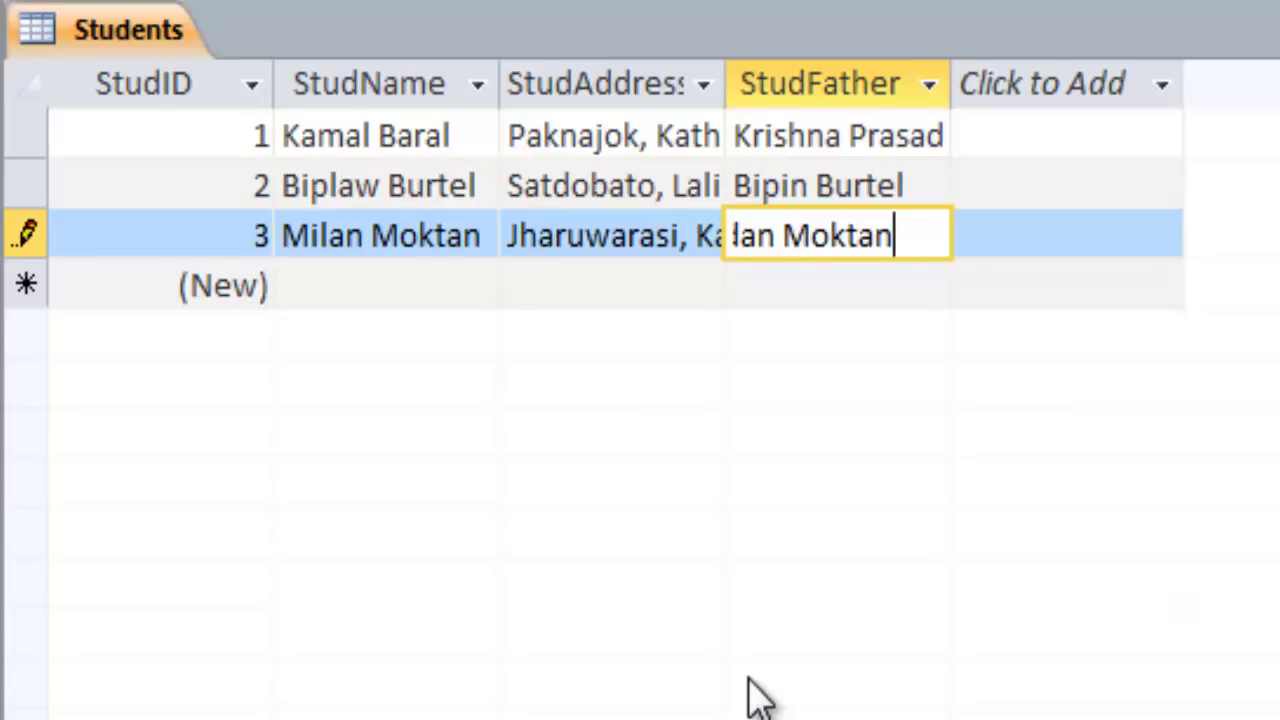
{"action": "key", "text": "Tab"}
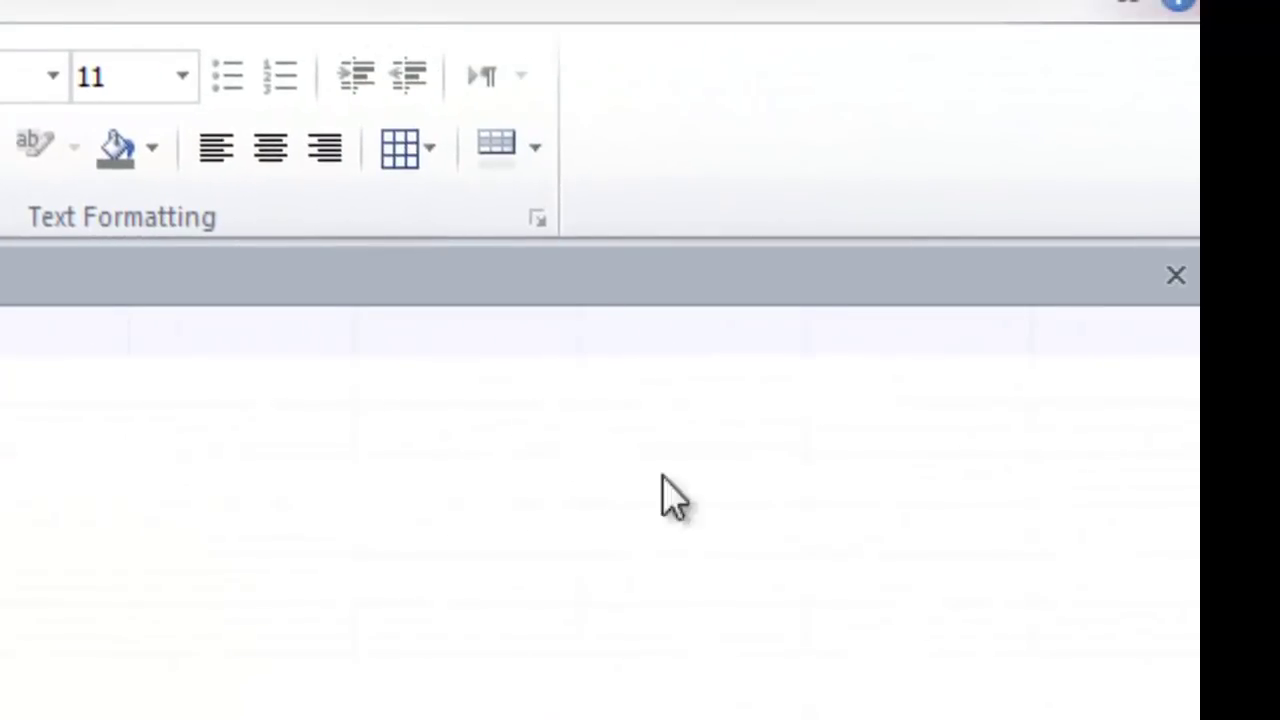
Close the Students table and open the Fees table at a new record's StudID field
{"action": "left_click", "coordinate": [1175, 276]}
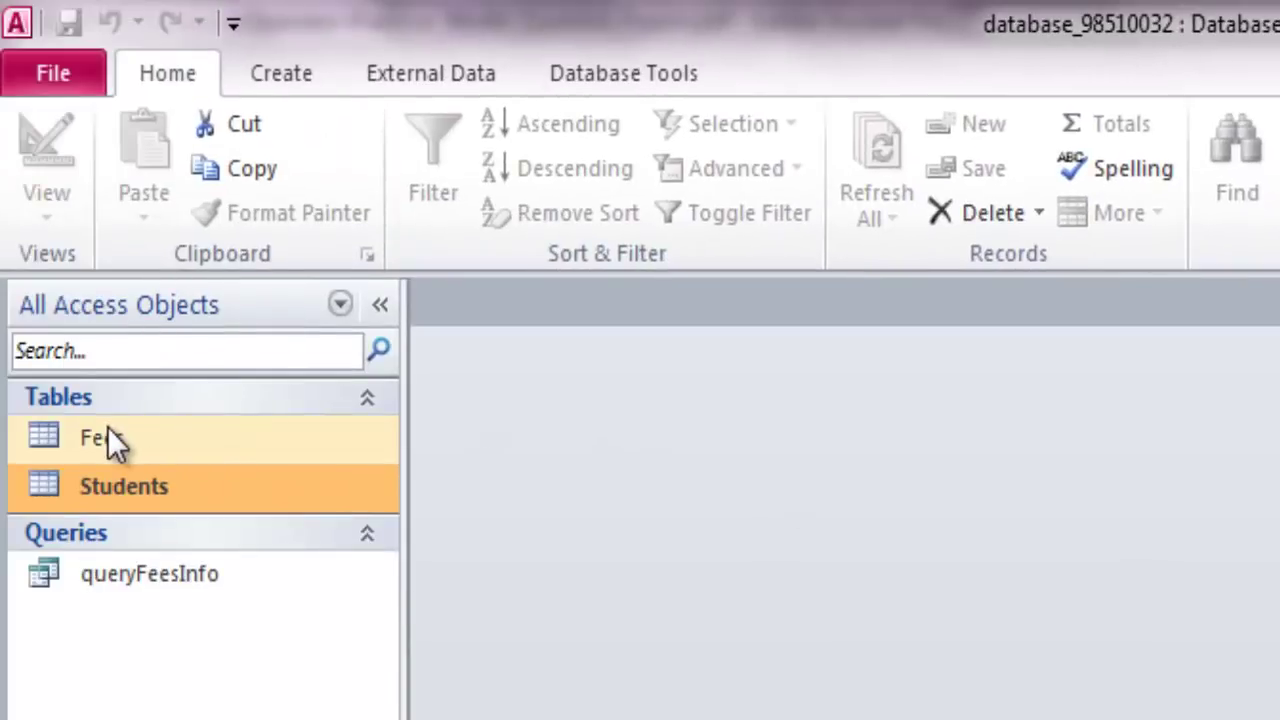
{"action": "double_click", "coordinate": [67, 433]}
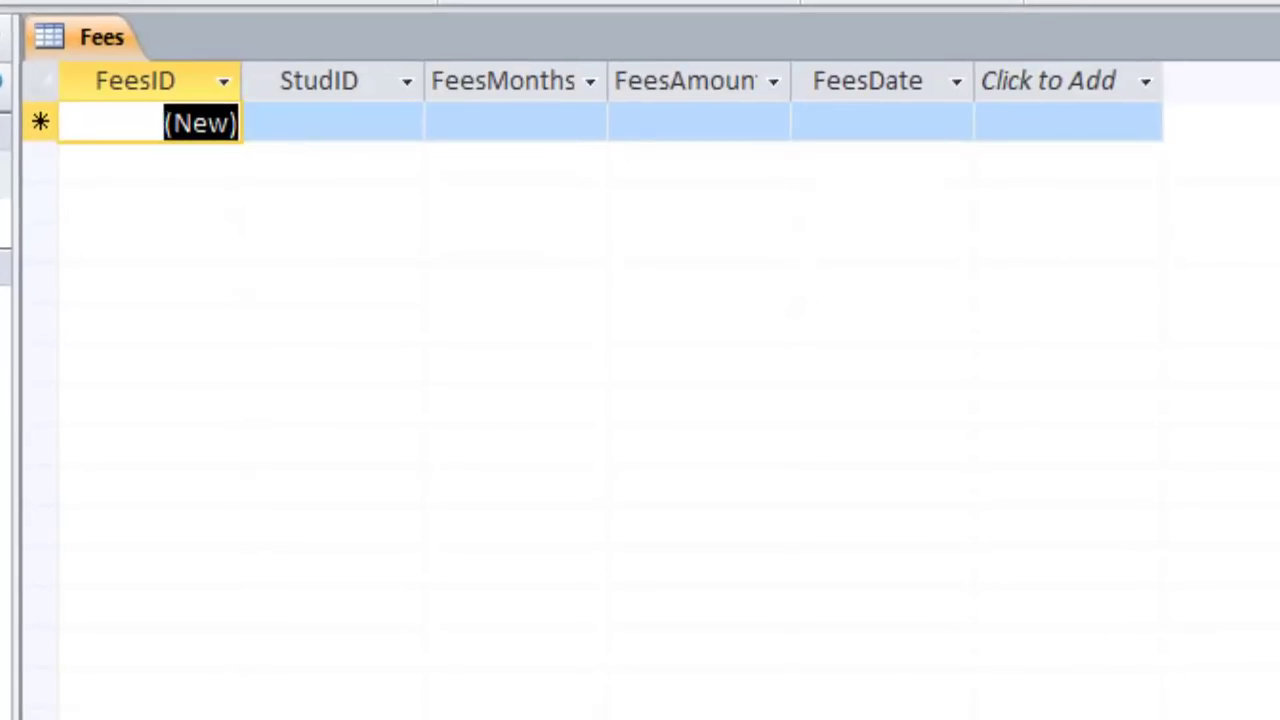
{"action": "key", "text": "Tab"}
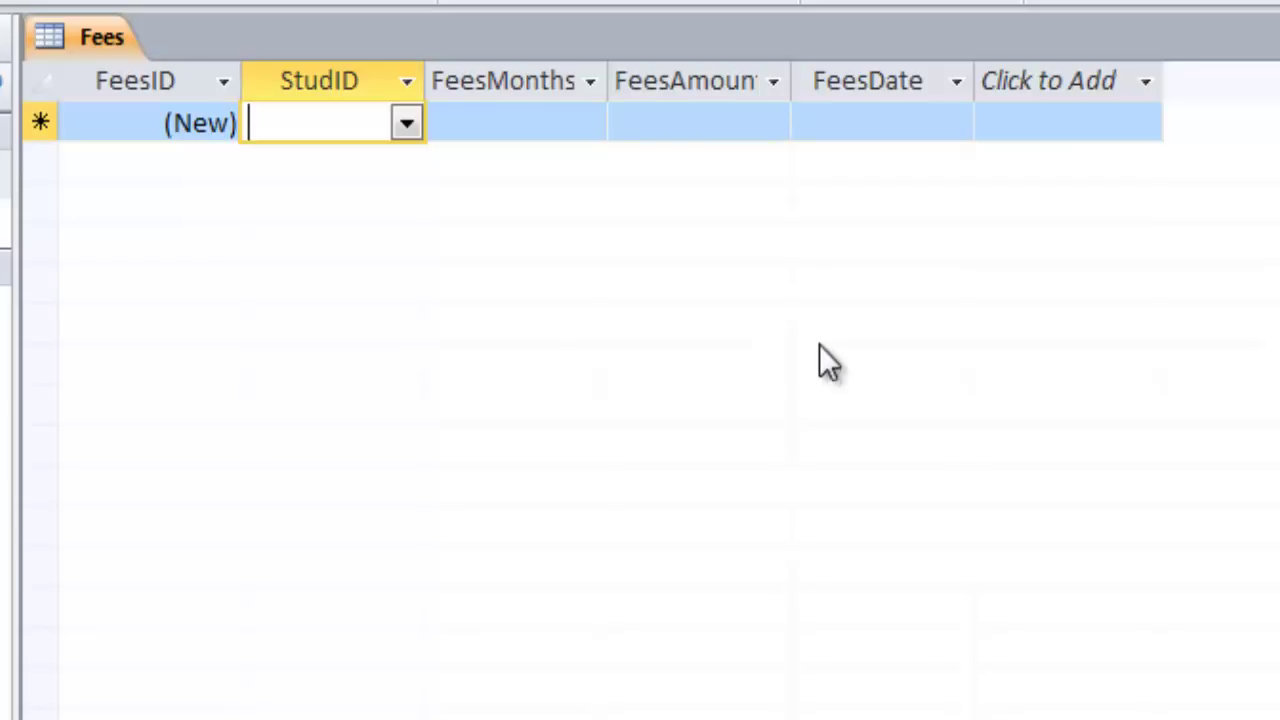
Add a fee for the second listed student: Jaunary, 2000, dated 2012/02/13
{"action": "left_click", "coordinate": [407, 122]}
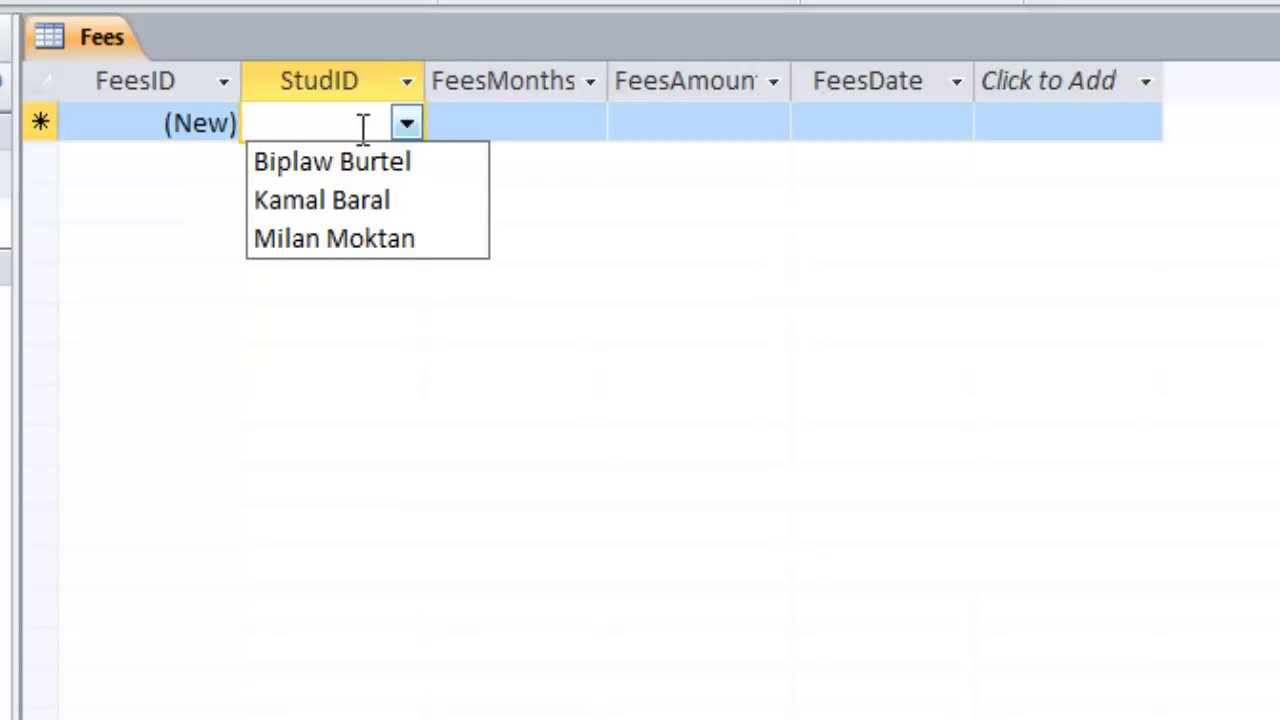
{"action": "left_click", "coordinate": [348, 200]}
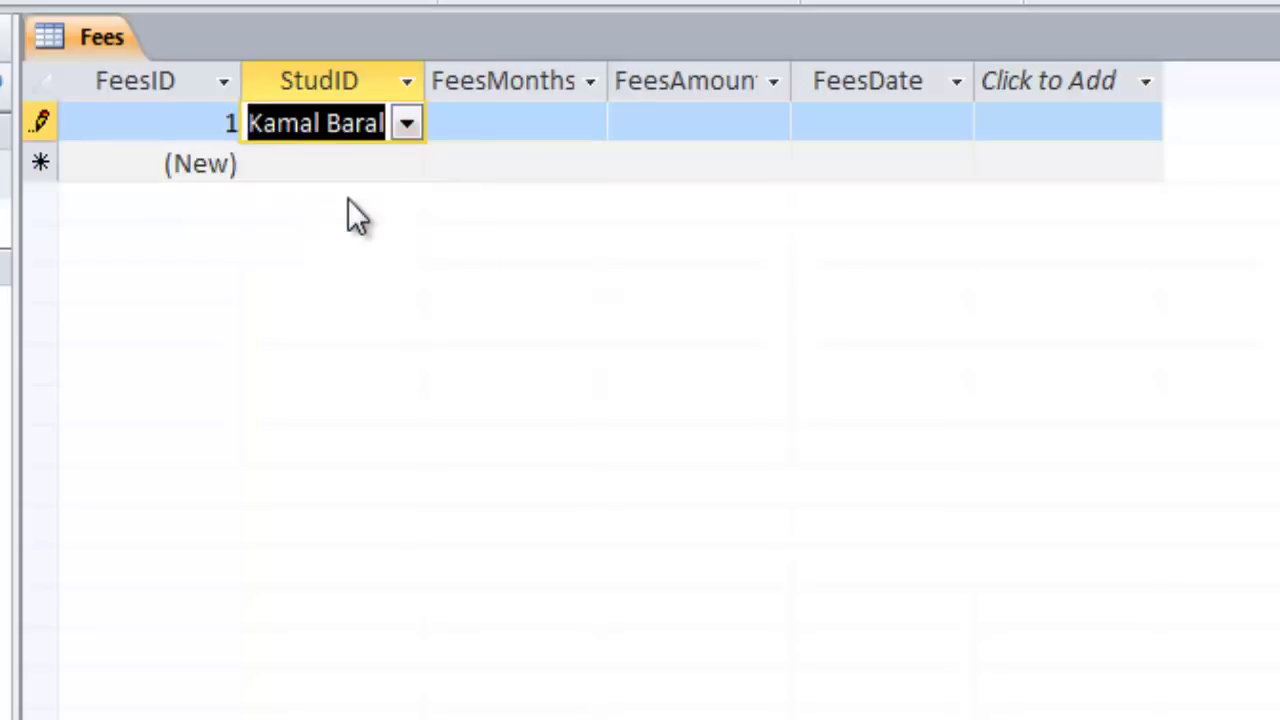
{"action": "key", "text": "Tab"}
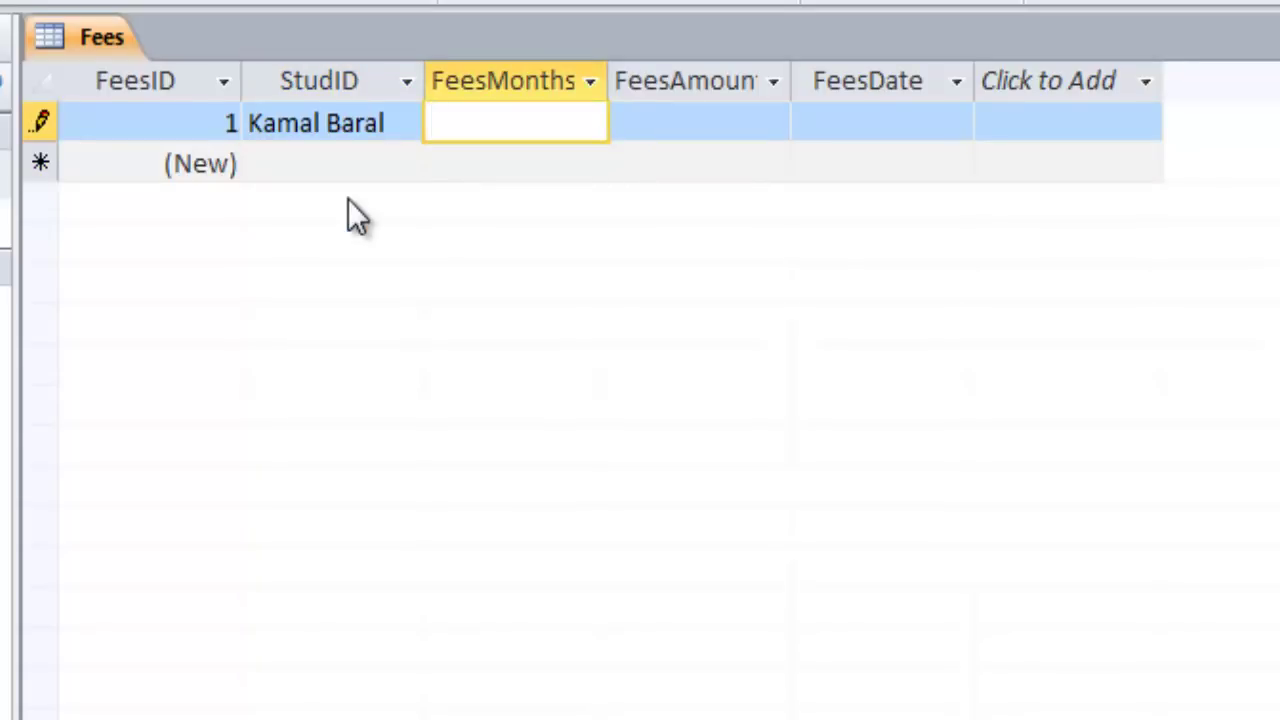
{"action": "type", "text": "Jaunary"}
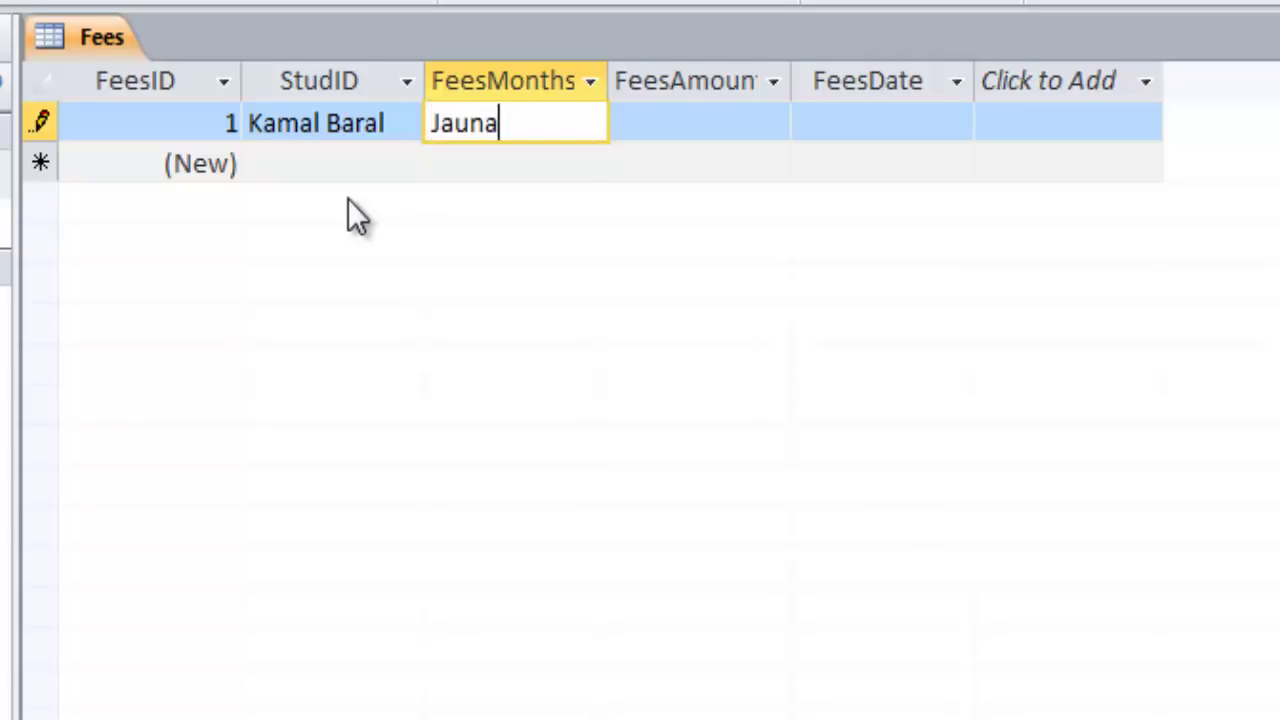
{"action": "key", "text": "Tab"}
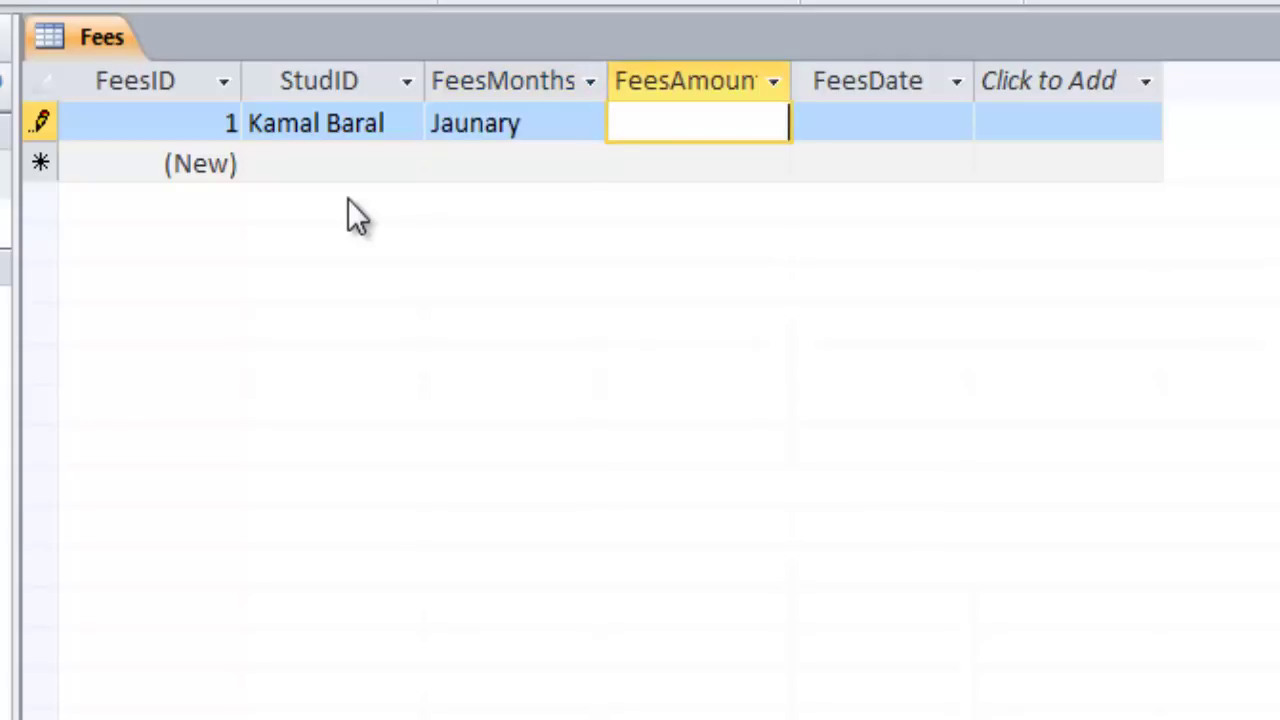
{"action": "type", "text": "2000"}
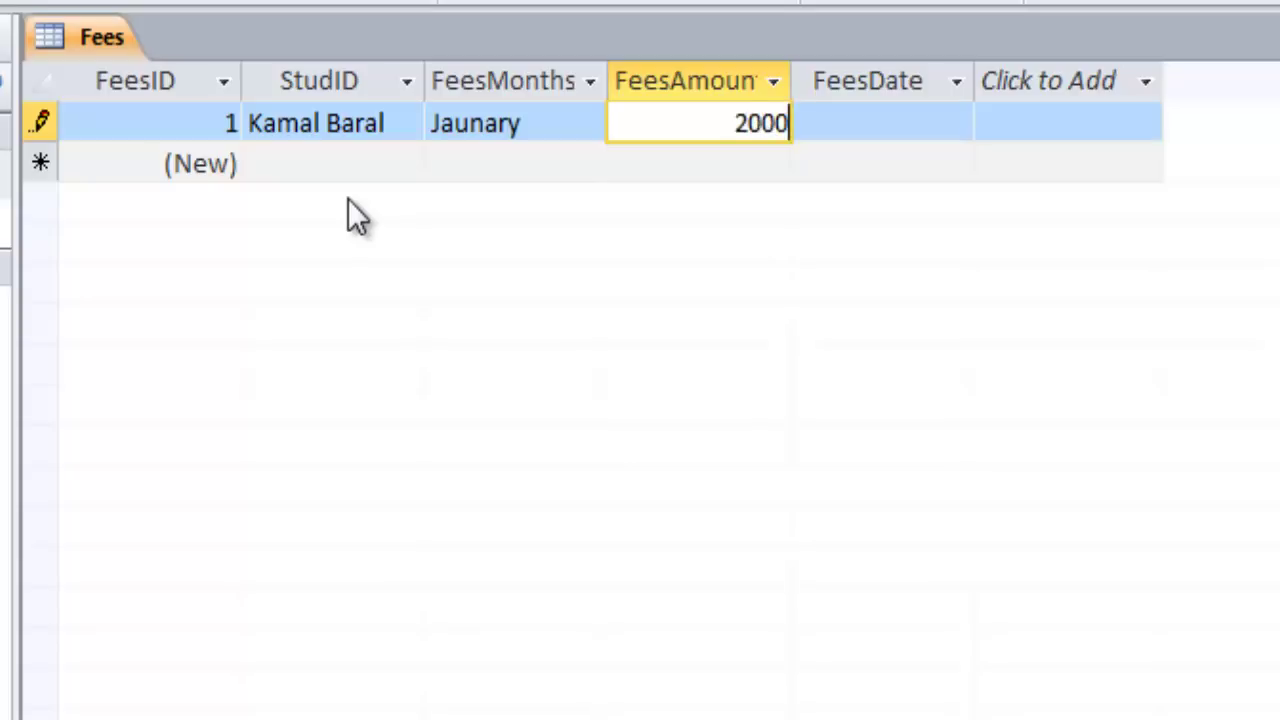
{"action": "key", "text": "Tab"}
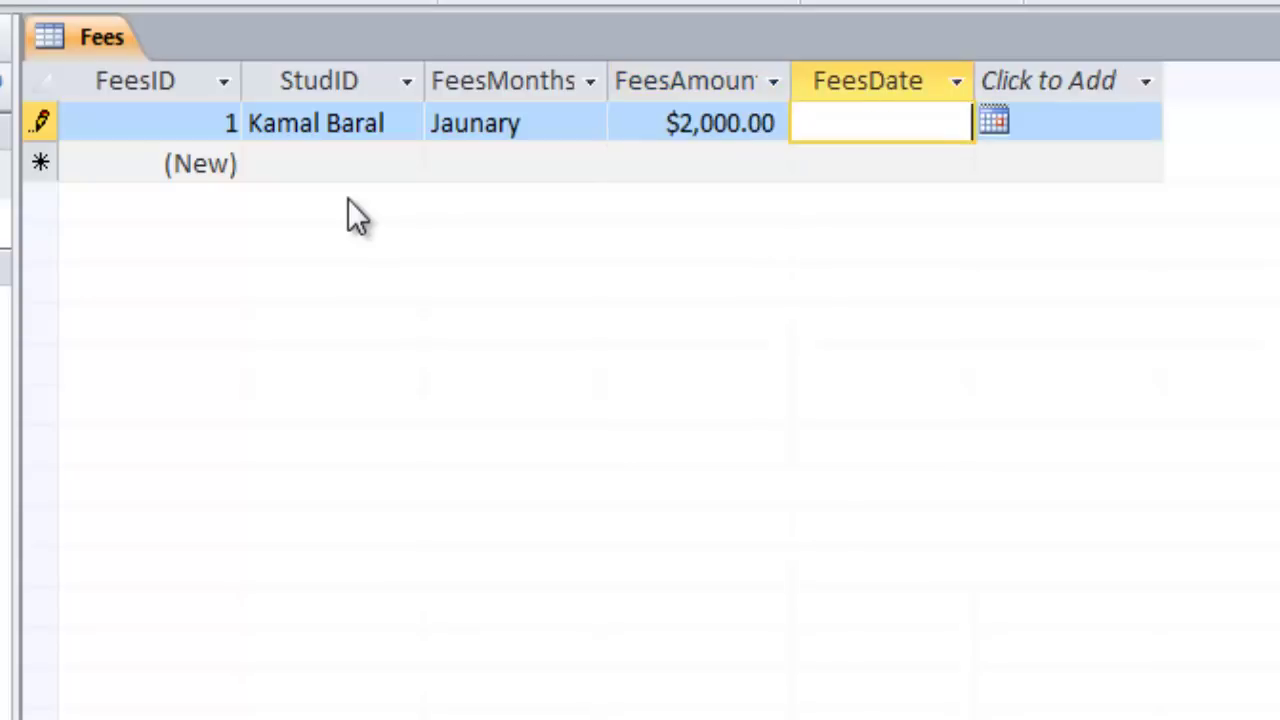
{"action": "type", "text": "2012"}
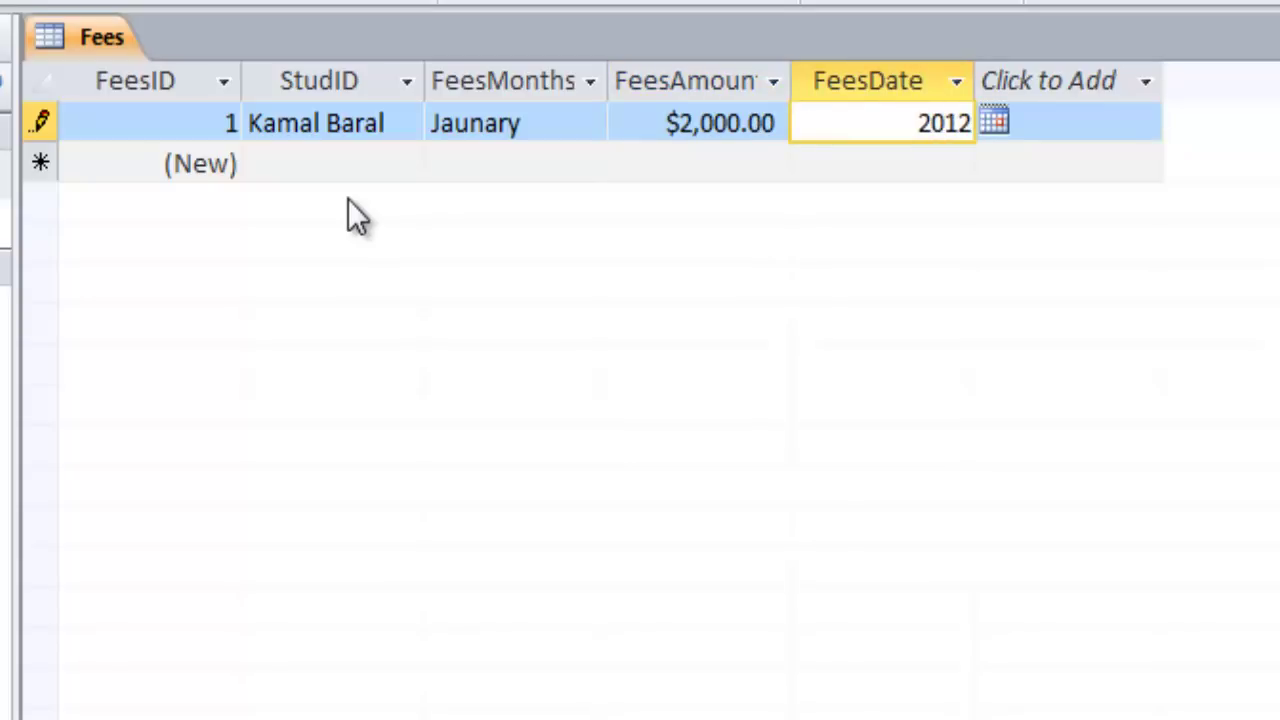
{"action": "type", "text": "/02"}
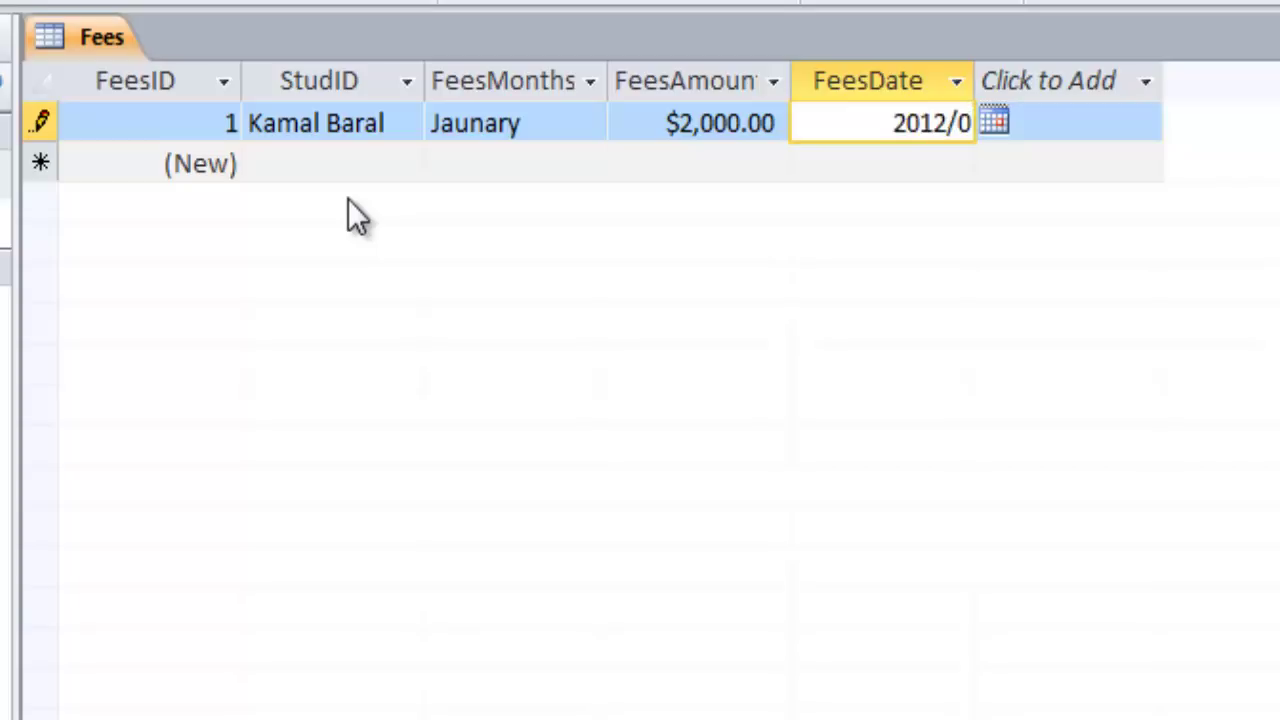
{"action": "key", "text": "BackSpace"}
{"action": "key", "text": "BackSpace"}
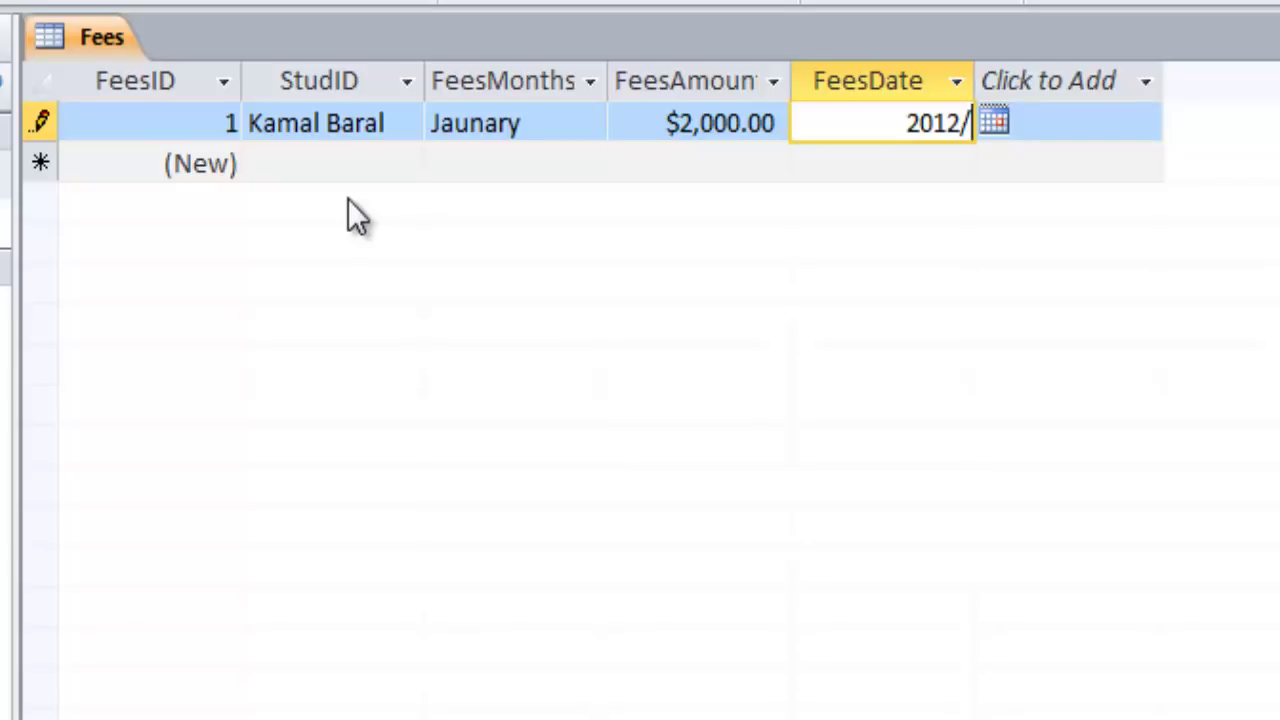
{"action": "type", "text": "/2"}
{"action": "key", "text": "BackSpace"}
{"action": "key", "text": "BackSpace"}
{"action": "type", "text": "0"}
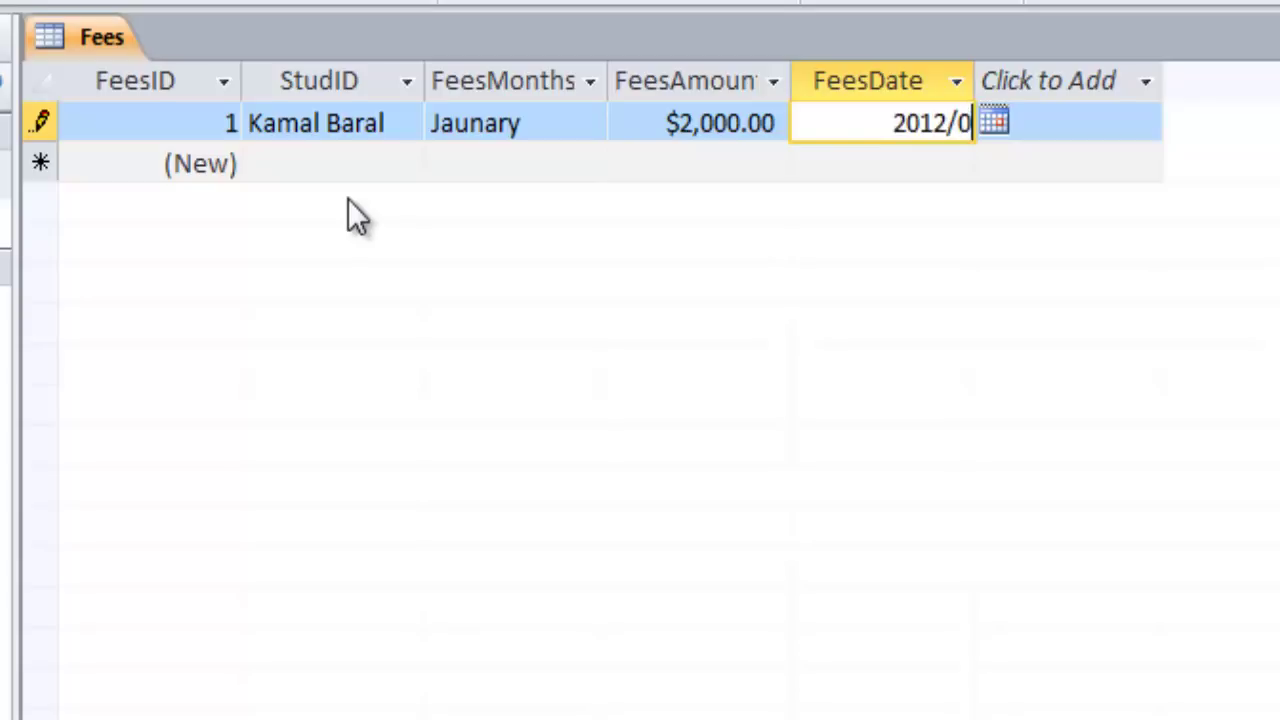
{"action": "type", "text": "2/13"}
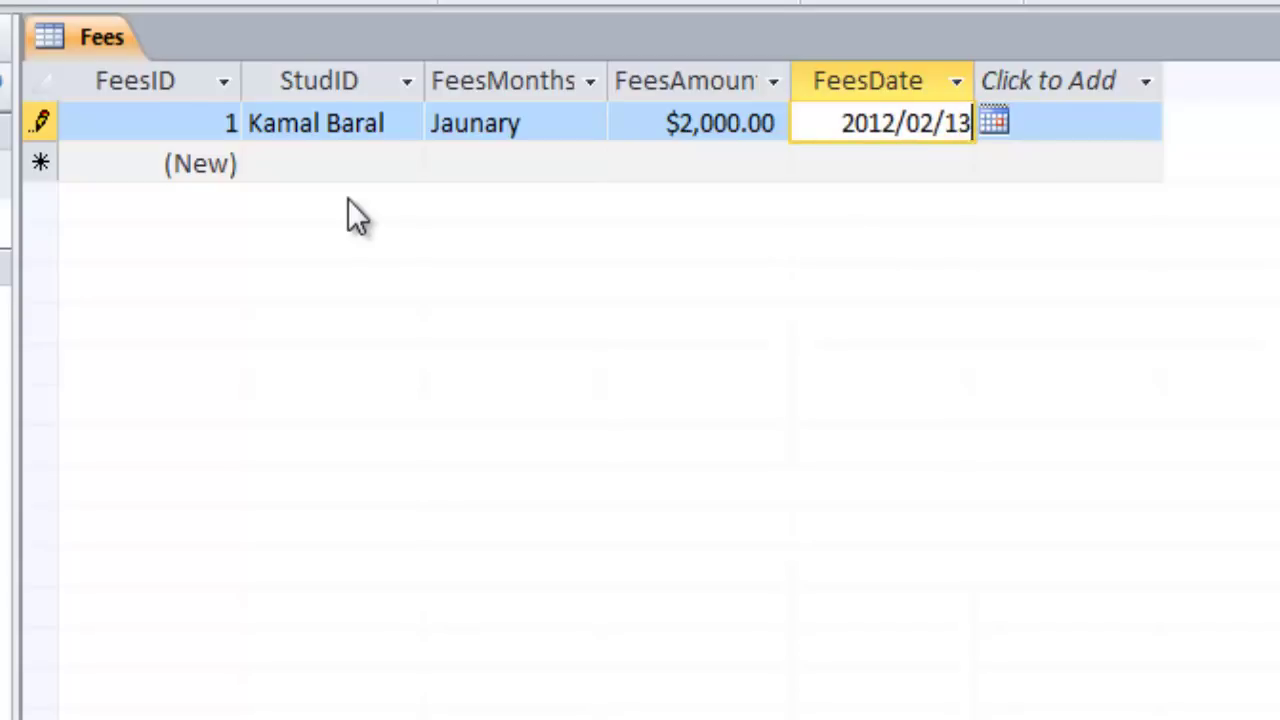
{"action": "key", "text": "Tab"}
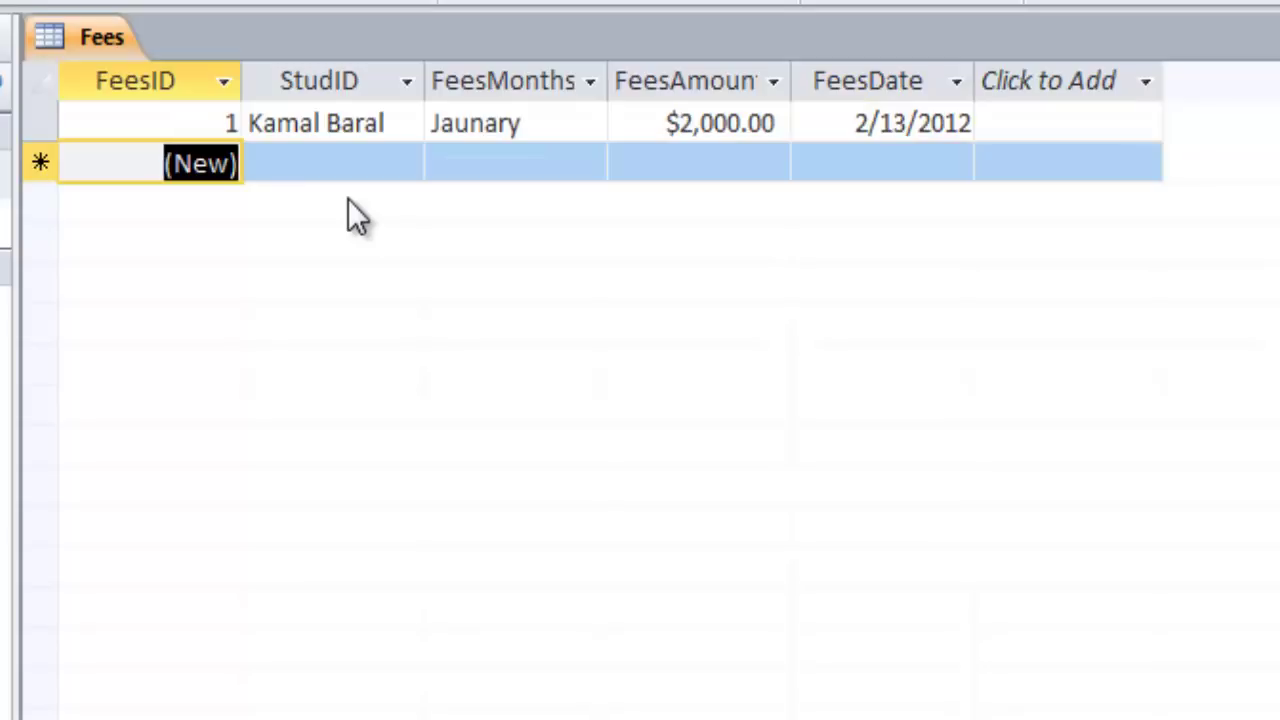
Add a fee for the third listed student: February, 2,000, dated 2012/02/28
{"action": "key", "text": "Tab"}
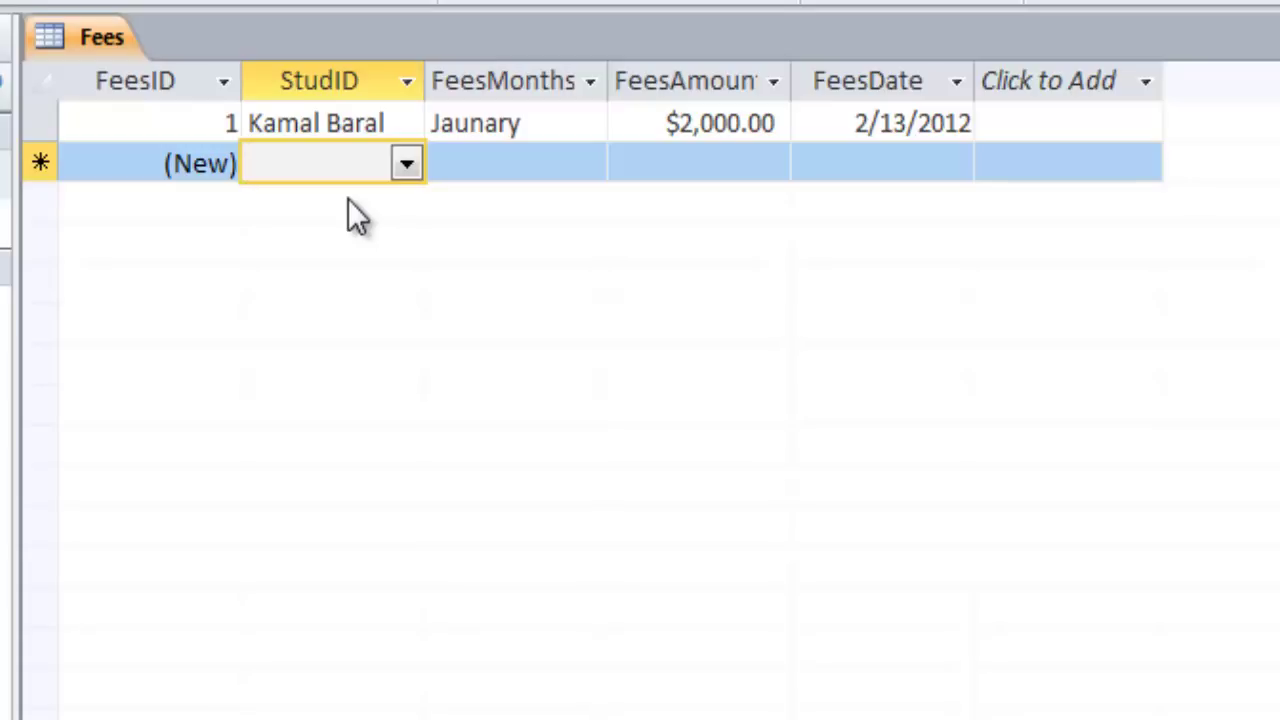
{"action": "key", "text": "alt+Down"}
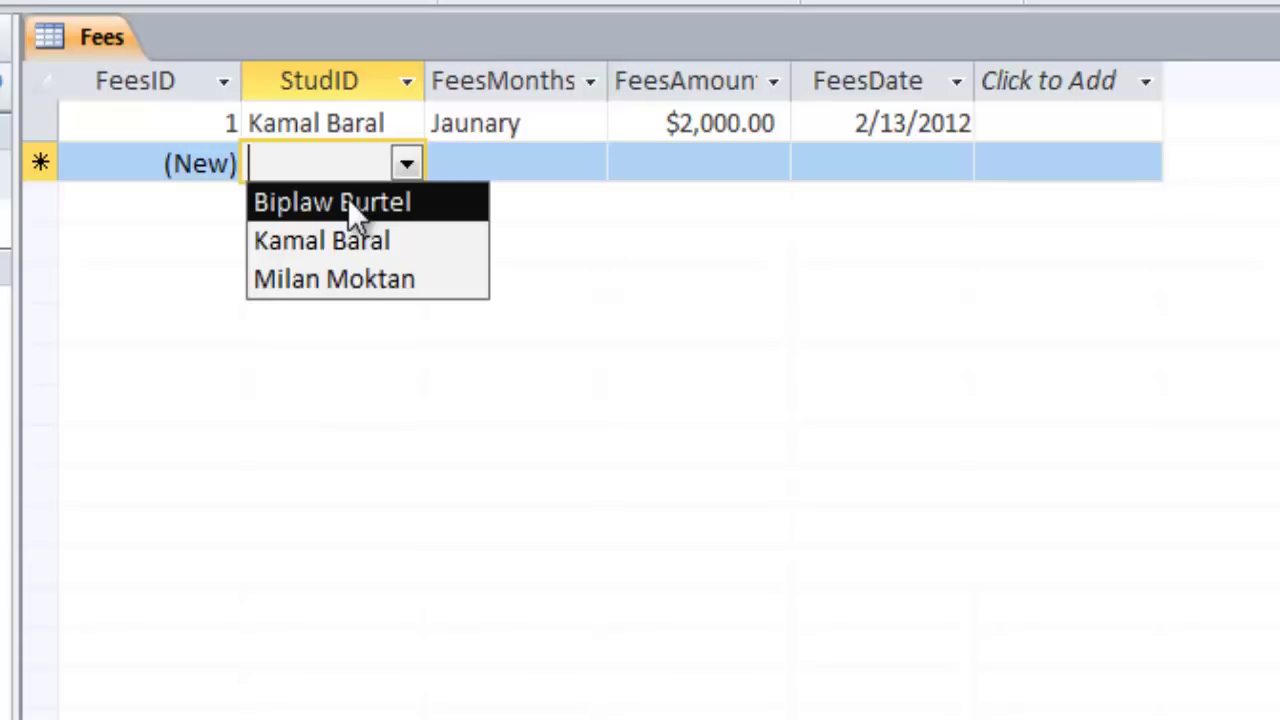
{"action": "key", "text": "Down"}
{"action": "key", "text": "Down"}
{"action": "key", "text": "Down"}
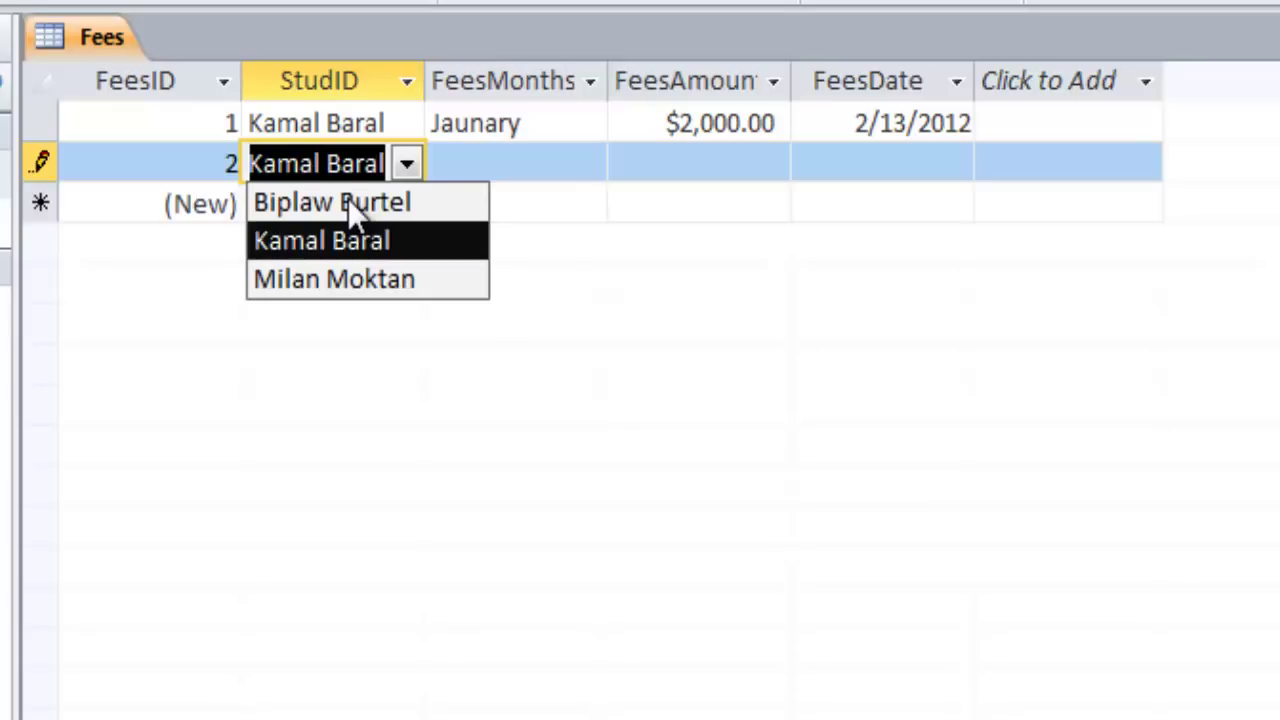
{"action": "key", "text": "Up"}
{"action": "key", "text": "Up"}
{"action": "key", "text": "Down"}
{"action": "key", "text": "Down"}
{"action": "key", "text": "Tab"}
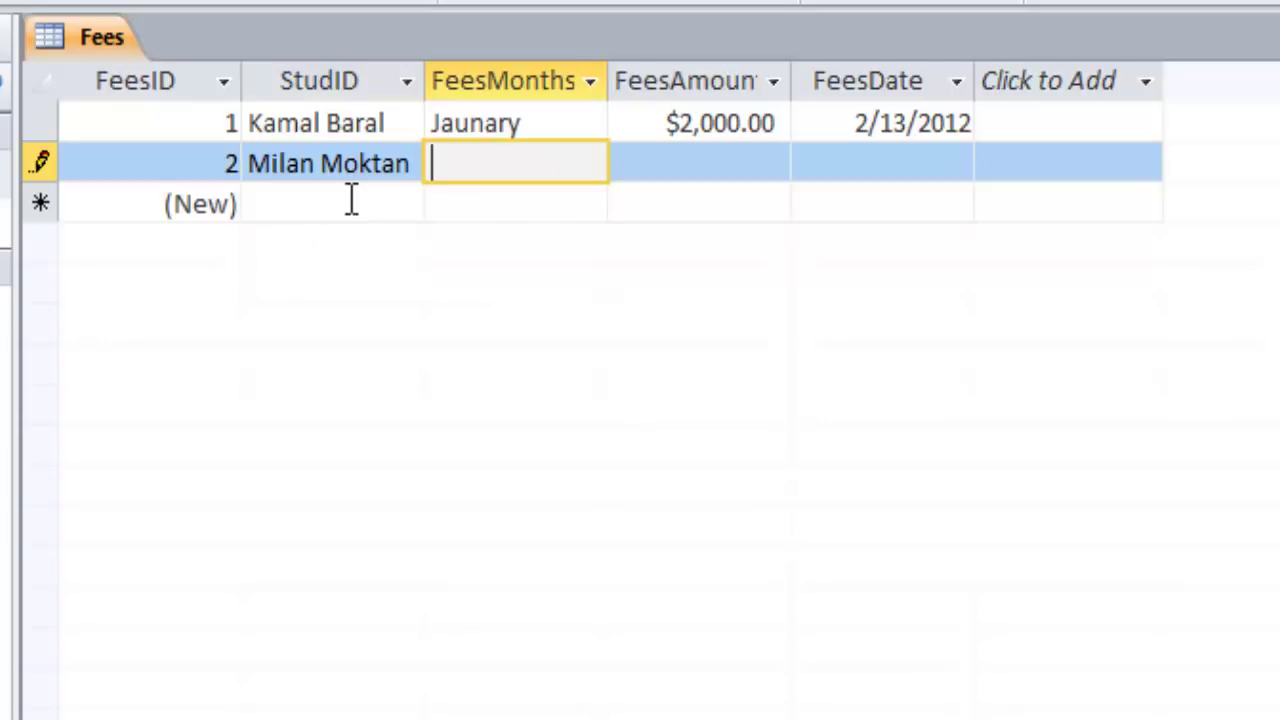
{"action": "type", "text": "February"}
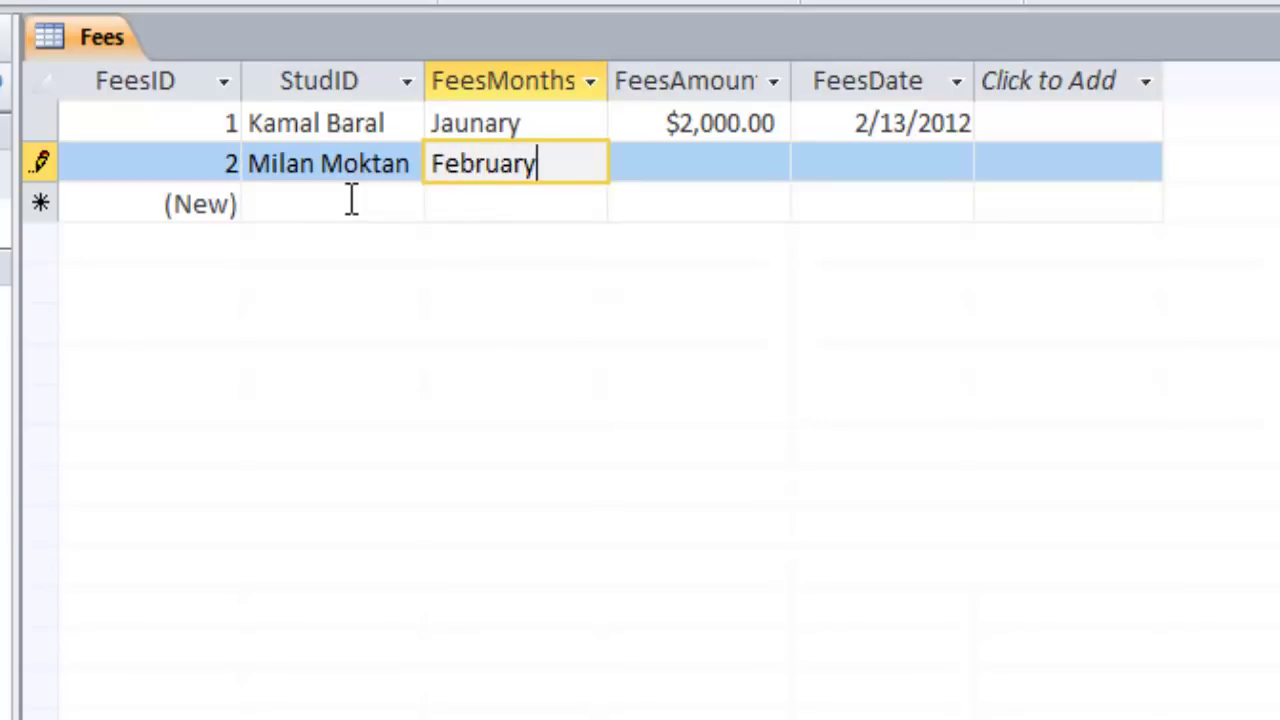
{"action": "key", "text": "Tab"}
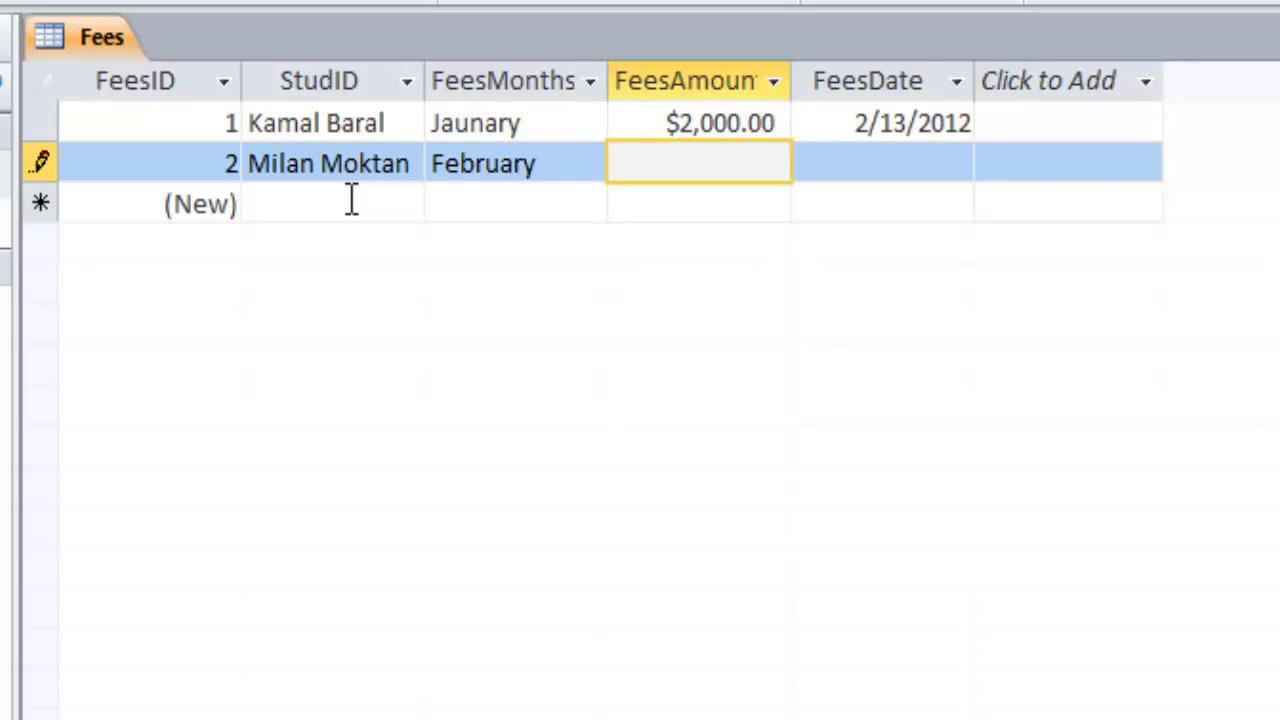
{"action": "type", "text": "2,000"}
{"action": "key", "text": "Tab"}
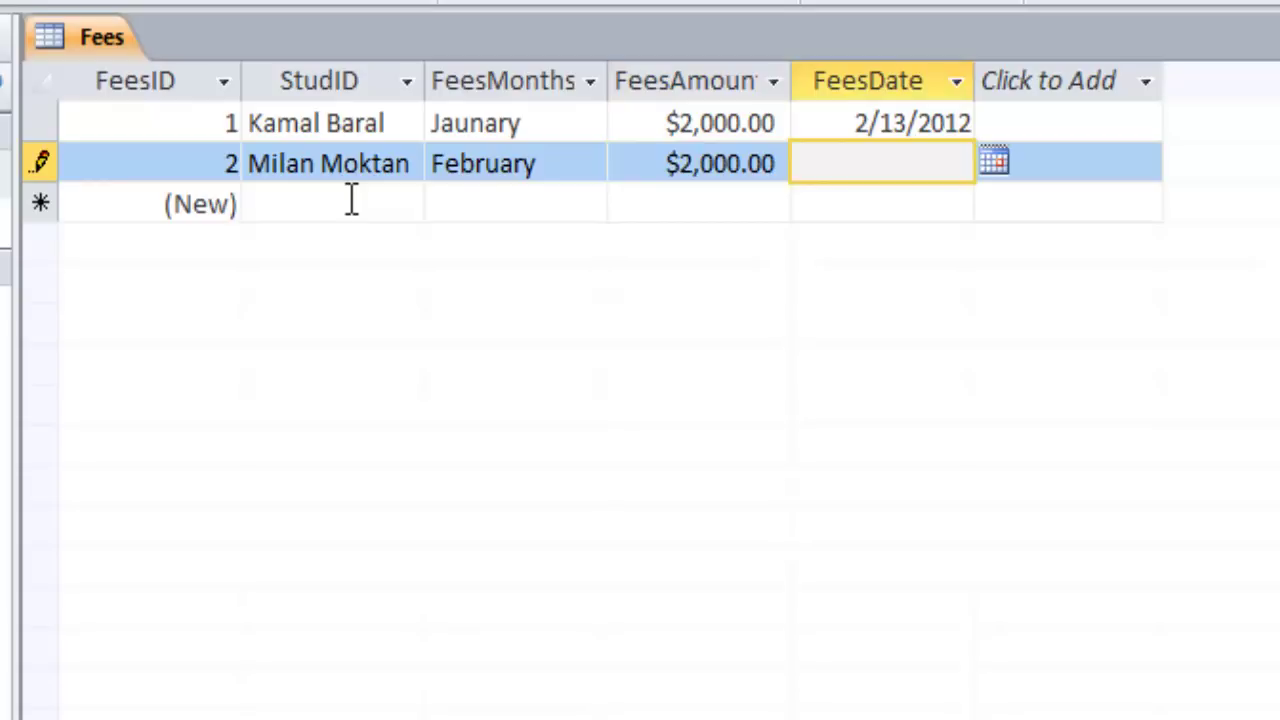
{"action": "type", "text": "2012/02"}
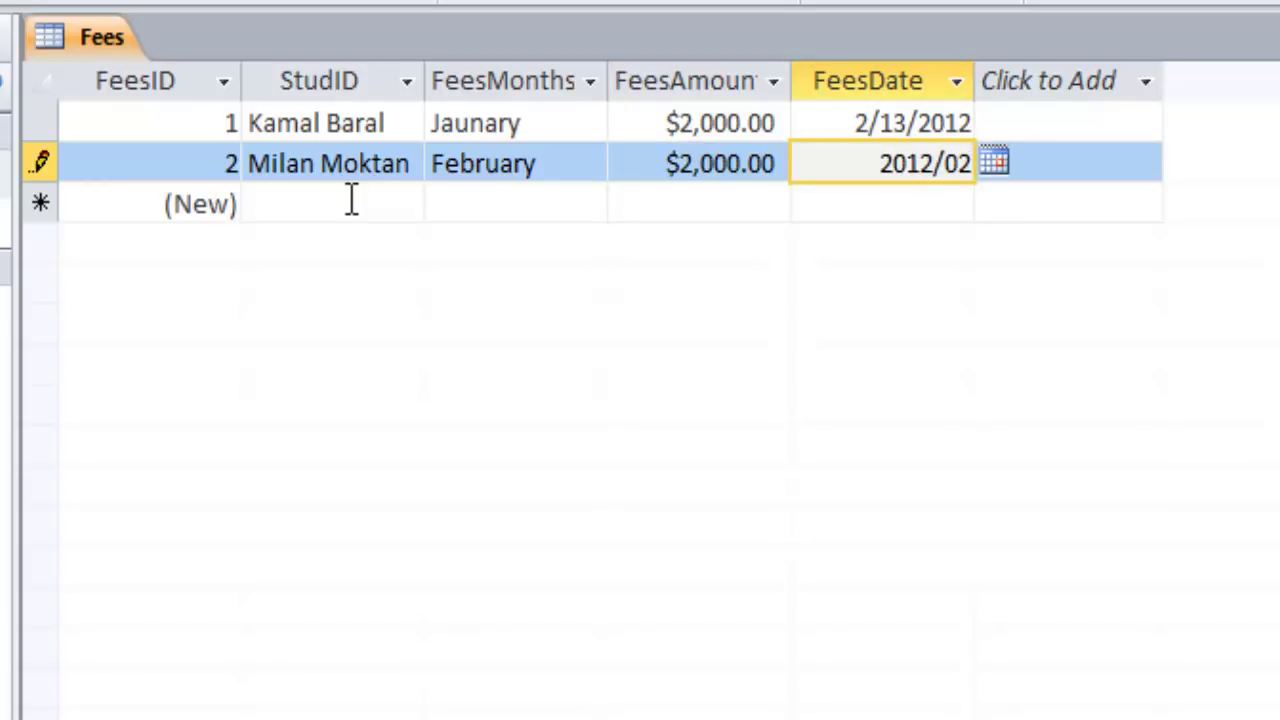
{"action": "type", "text": "/"}
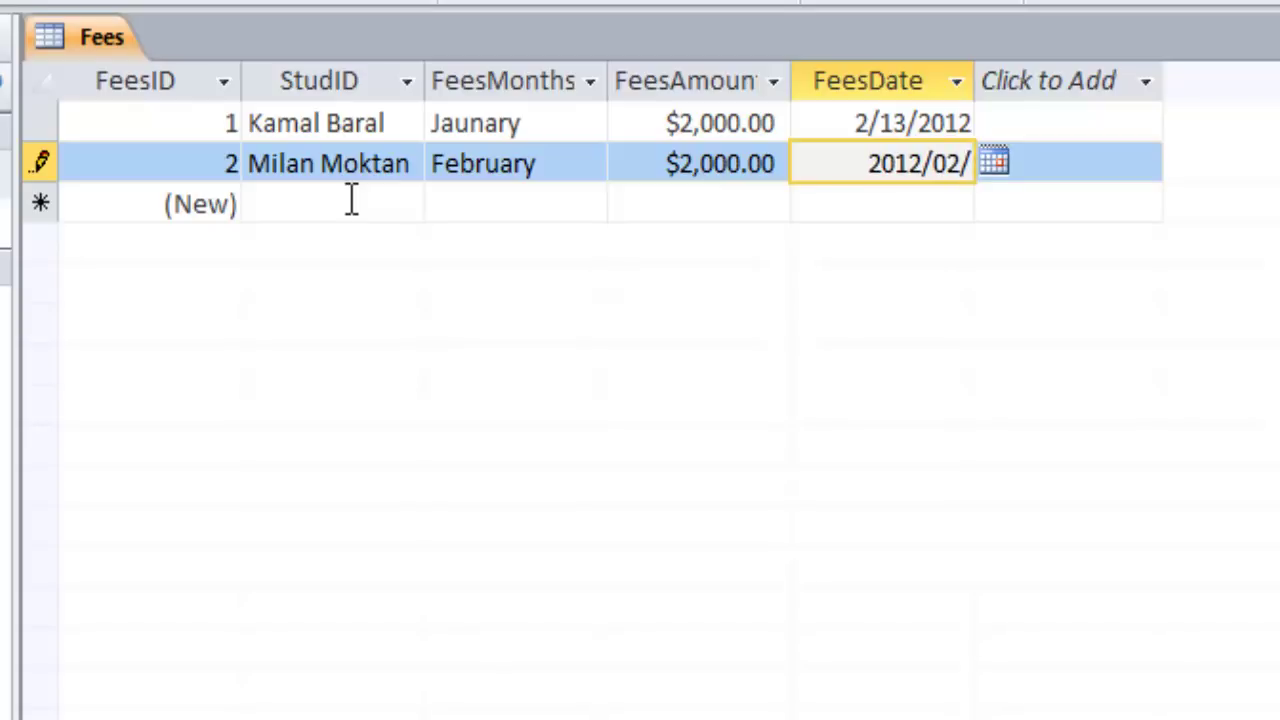
{"action": "type", "text": "28"}
{"action": "key", "text": "Return"}
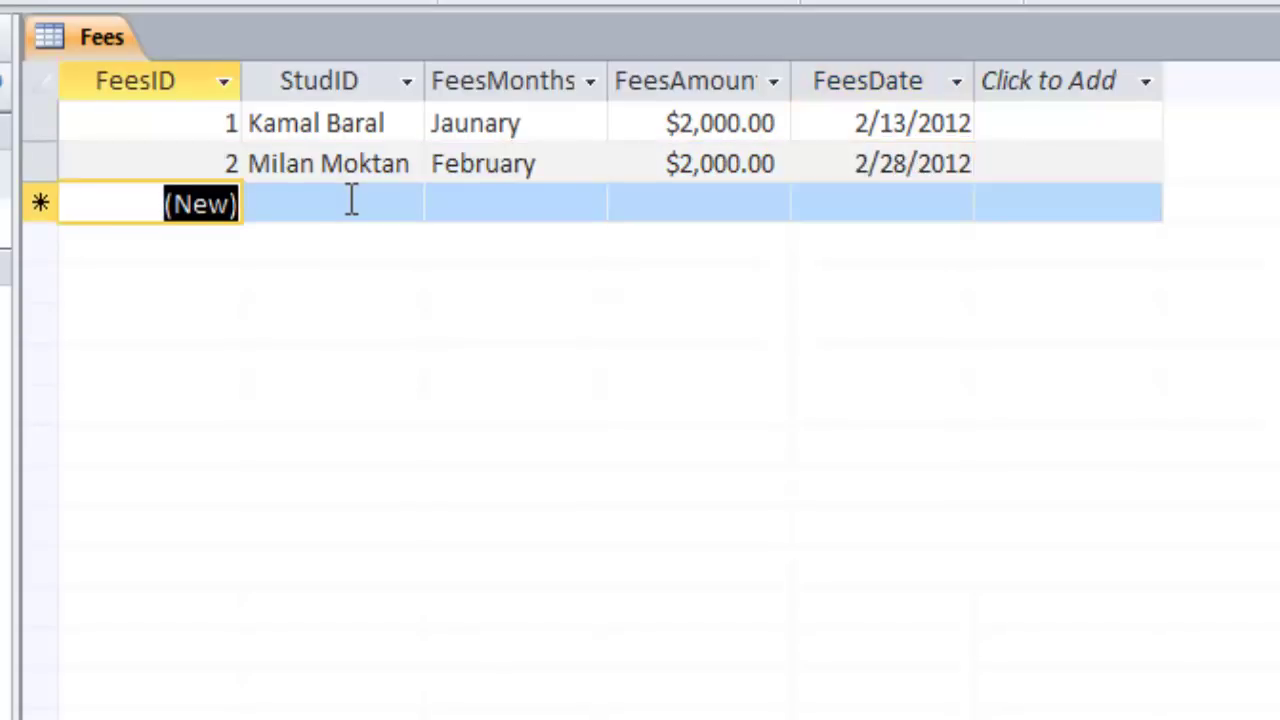
Add a third fee row with the student picked via StudID lookup: February, 2000, dated 2012/03/05
{"action": "left_click", "coordinate": [352, 200]}
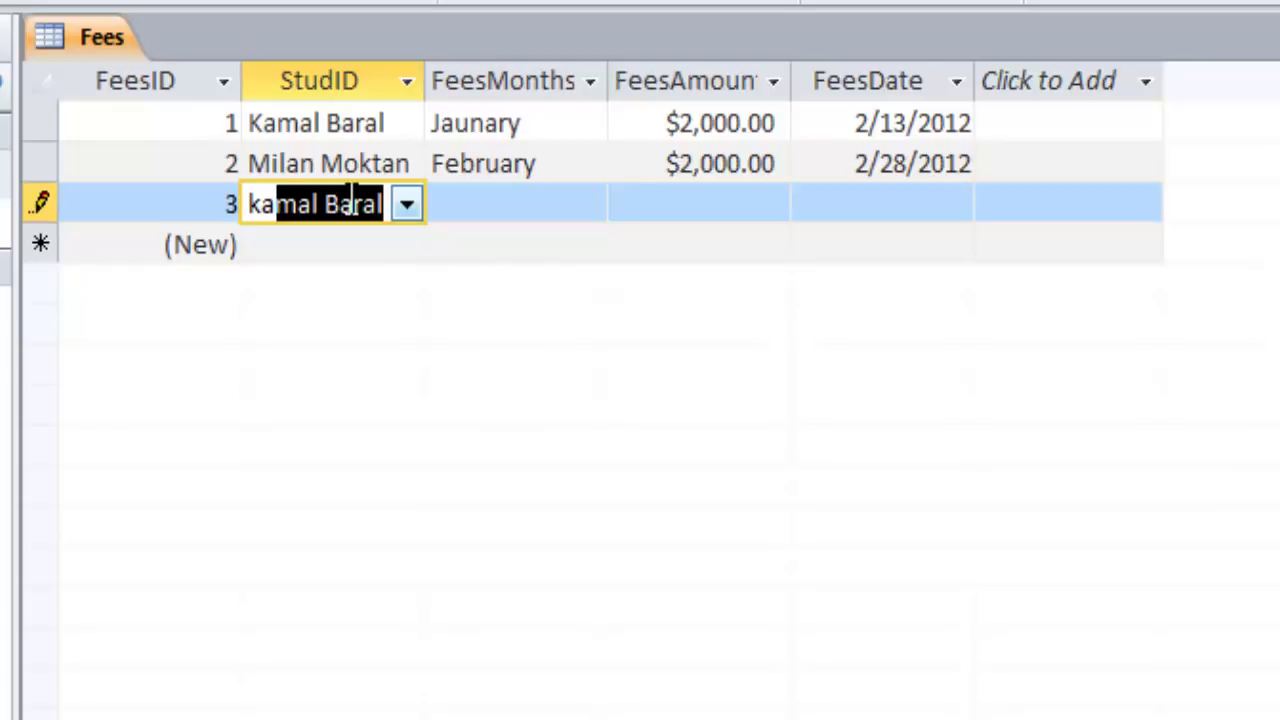
{"action": "key", "text": "Tab"}
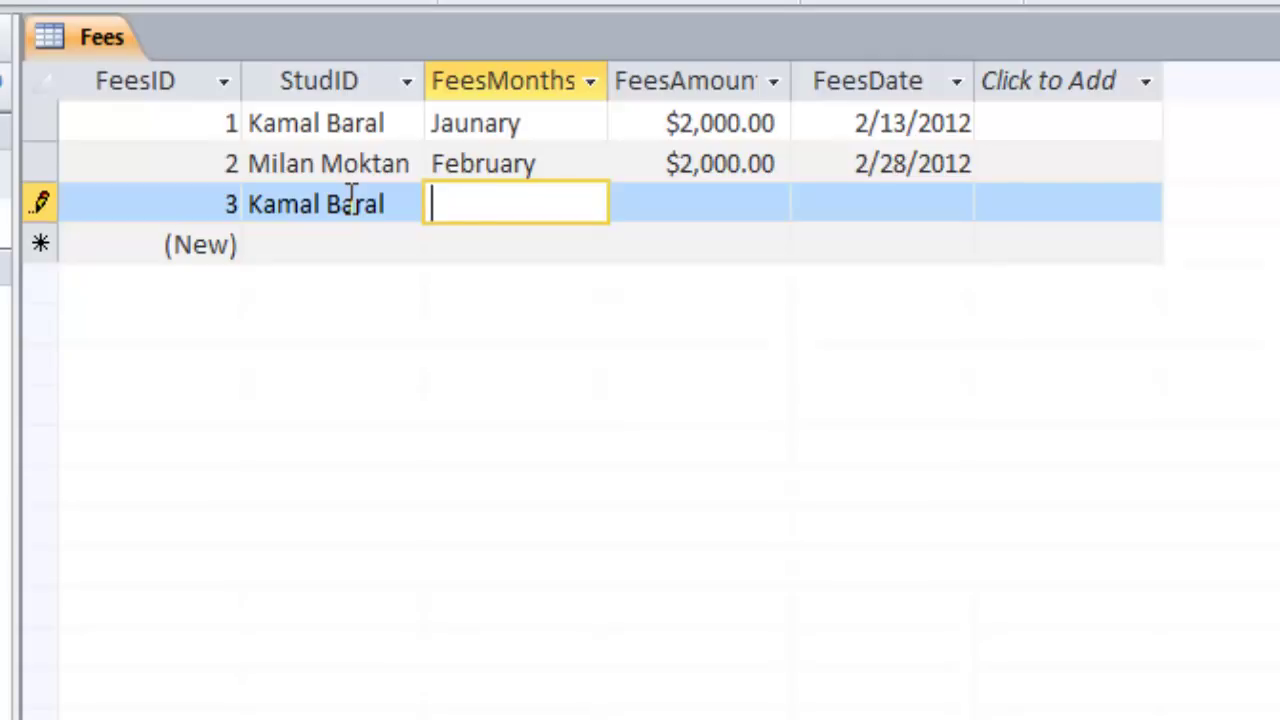
{"action": "type", "text": "February"}
{"action": "key", "text": "Tab"}
{"action": "type", "text": "2000"}
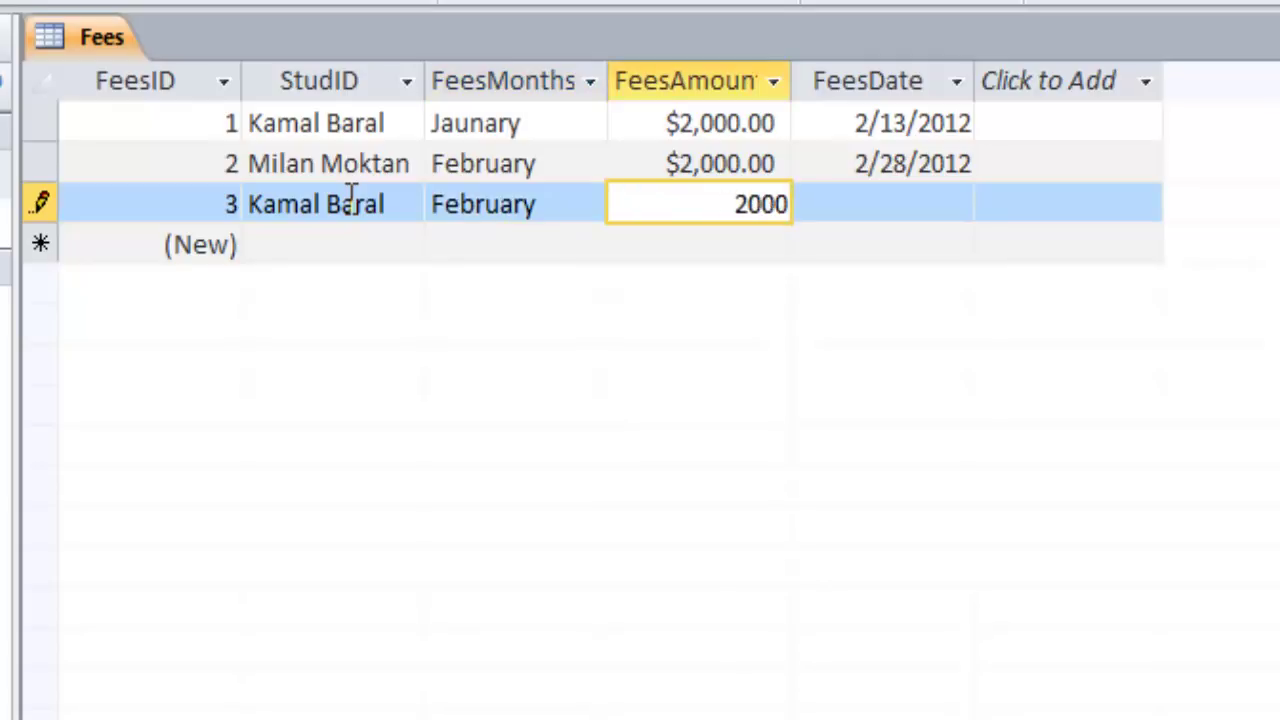
{"action": "key", "text": "Tab"}
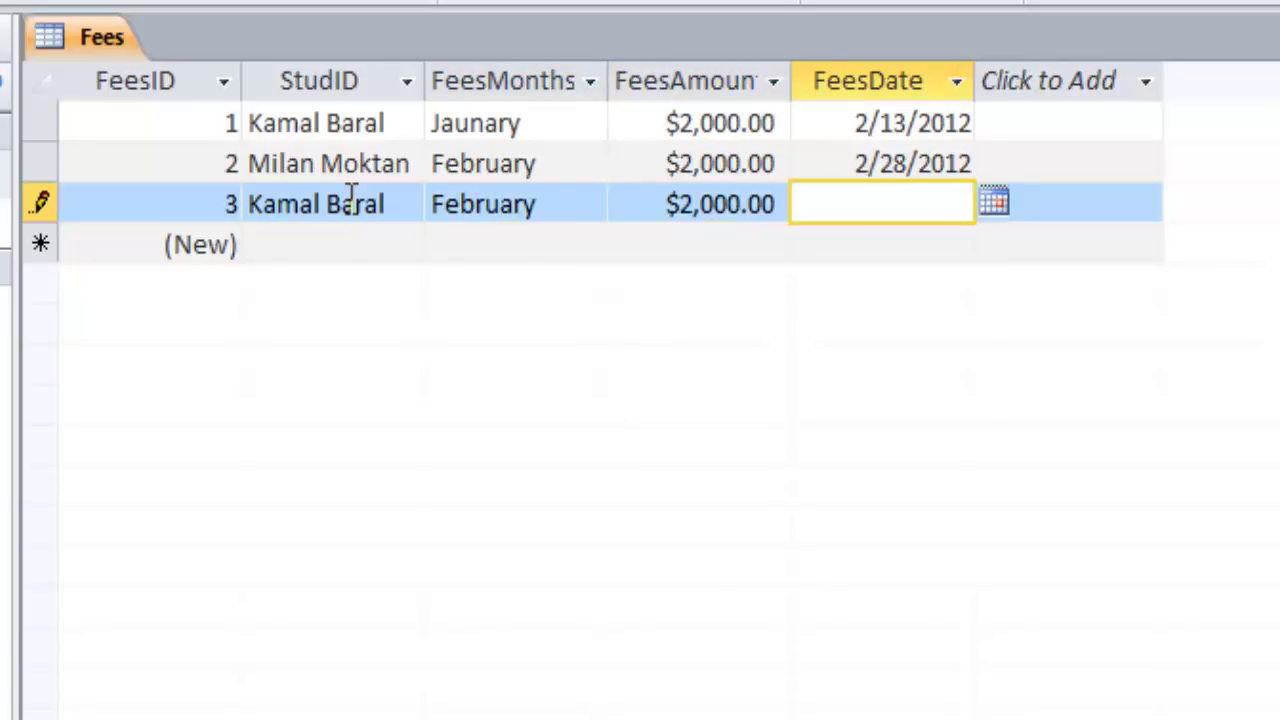
{"action": "type", "text": "2012."}
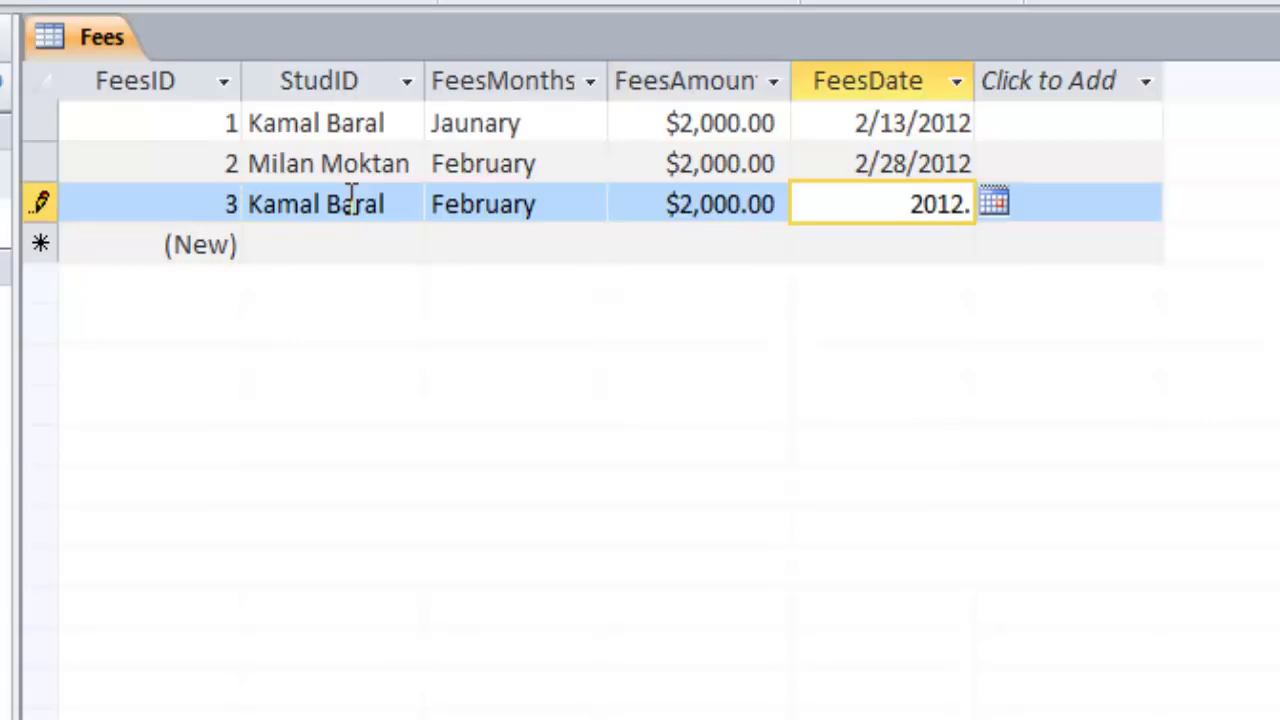
{"action": "key", "text": "BackSpace"}
{"action": "type", "text": "/0"}
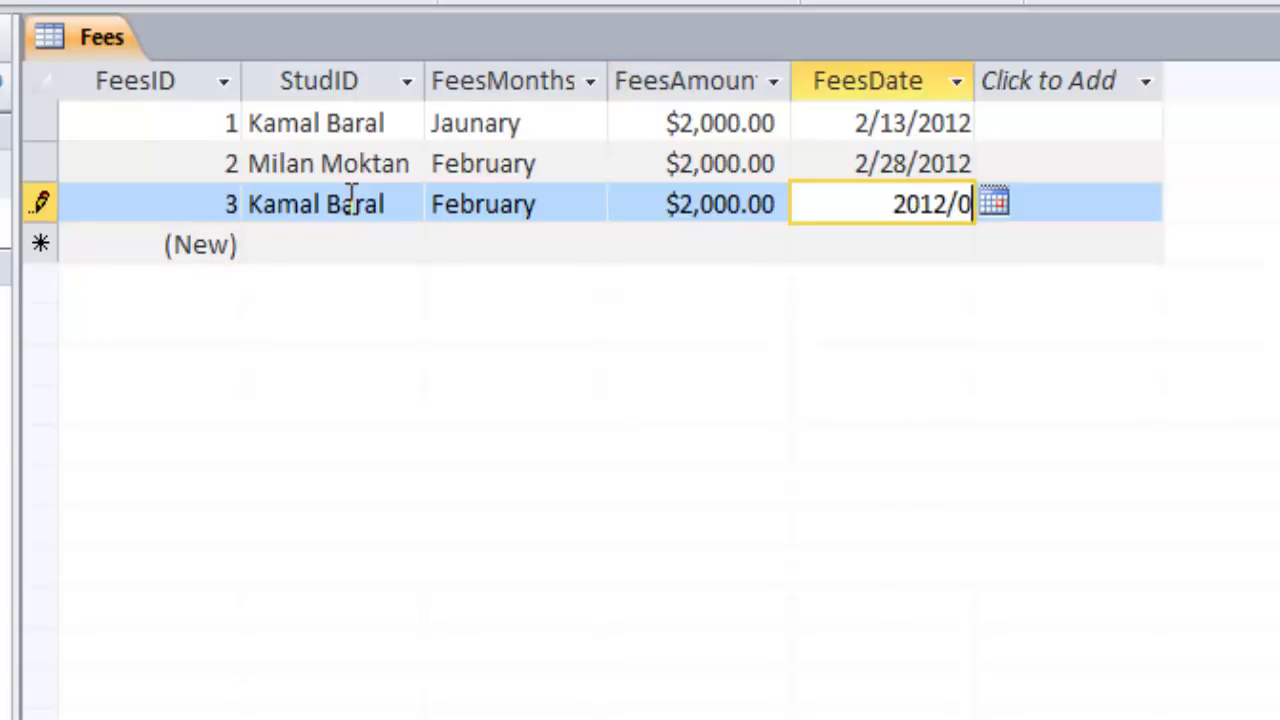
{"action": "type", "text": "3/05"}
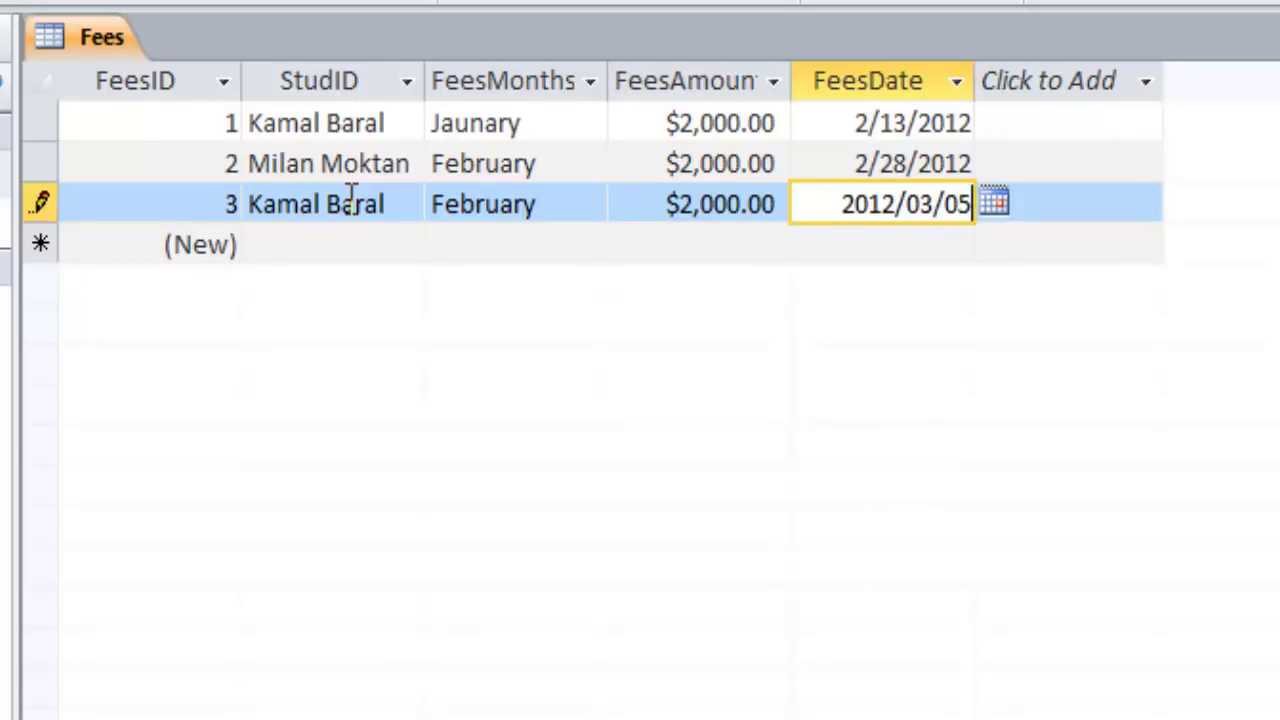
{"action": "key", "text": "Tab"}
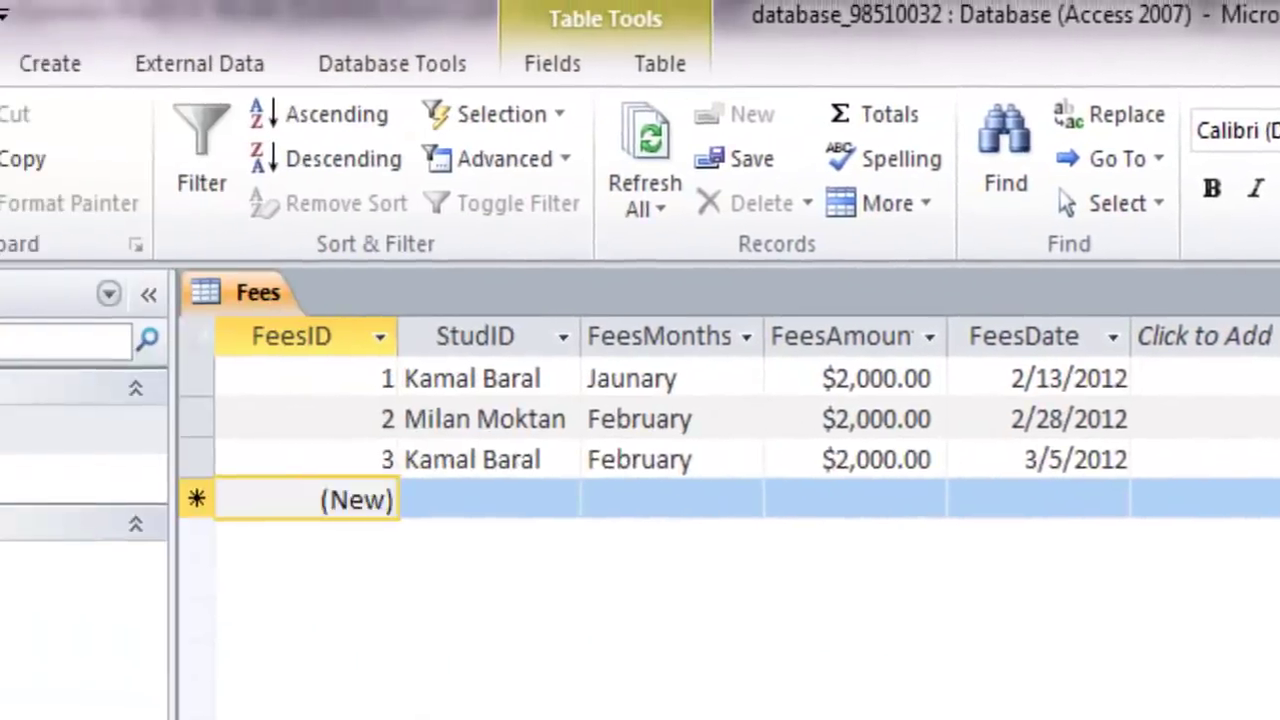
Close the Fees table and open queryFeesInfo from the Navigation Pane
{"action": "left_click", "coordinate": [1195, 242]}
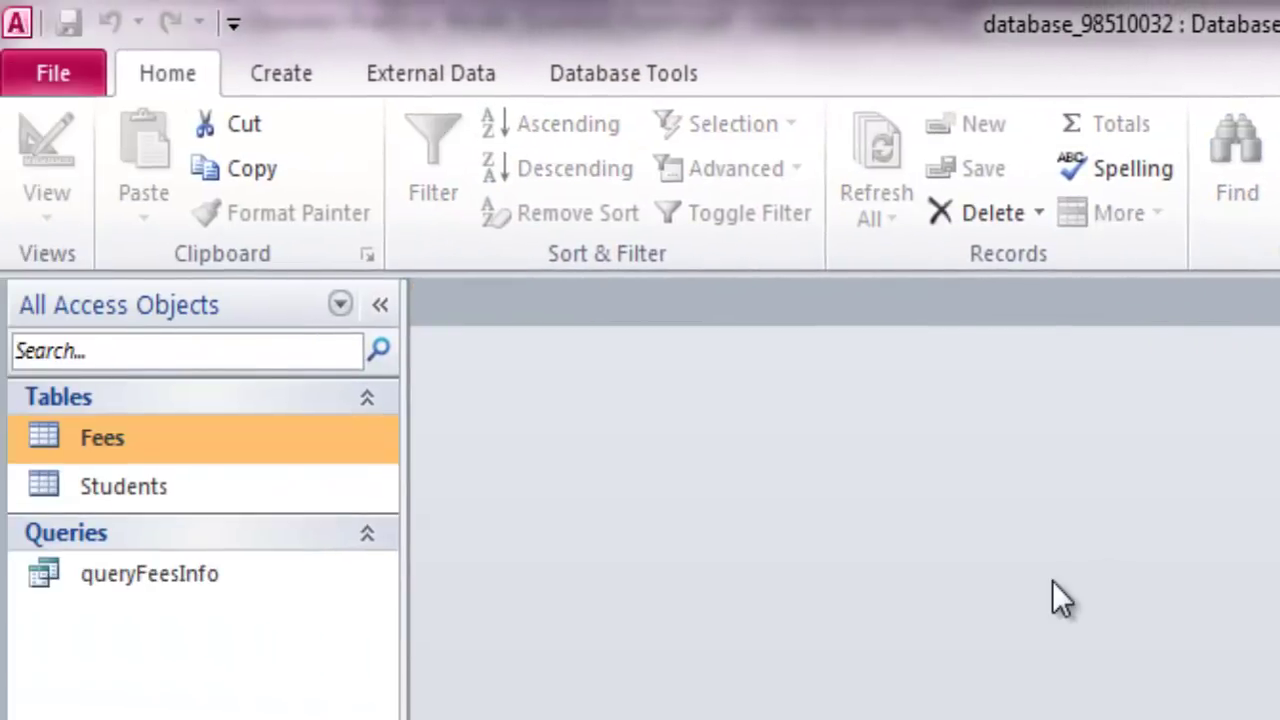
{"action": "double_click", "coordinate": [150, 576]}
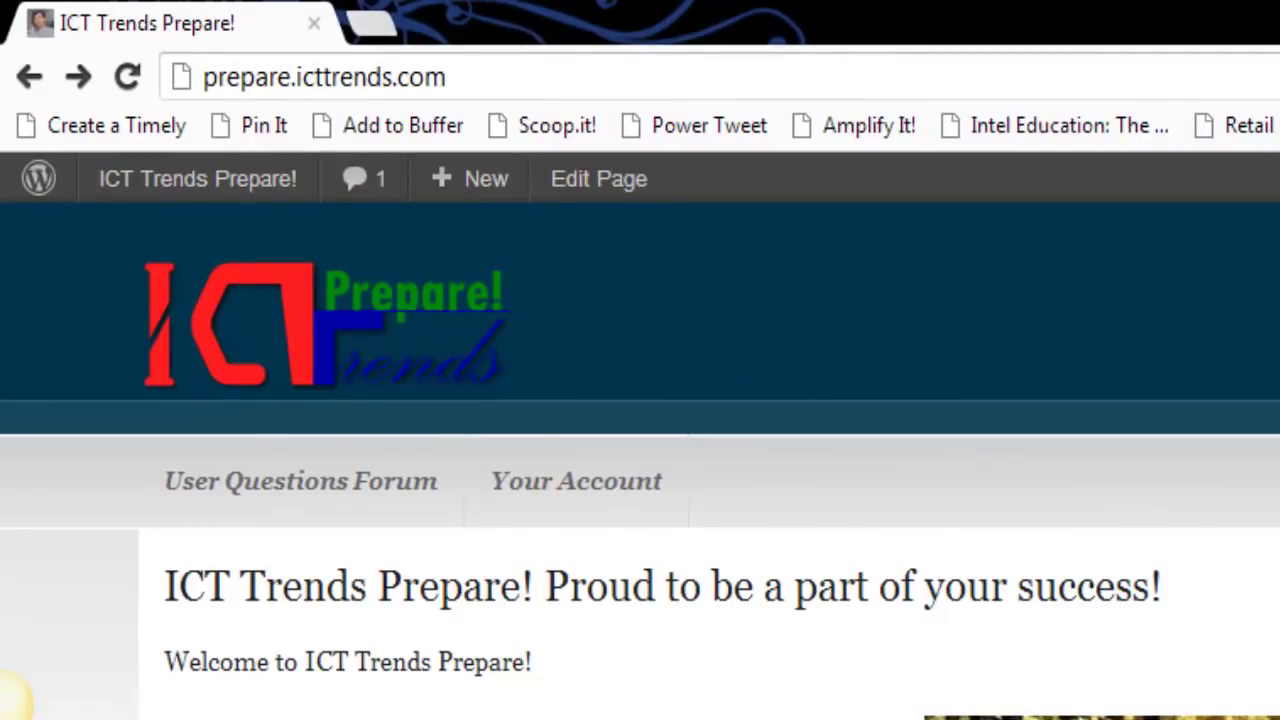
{"action": "left_click", "coordinate": [389, 77]}
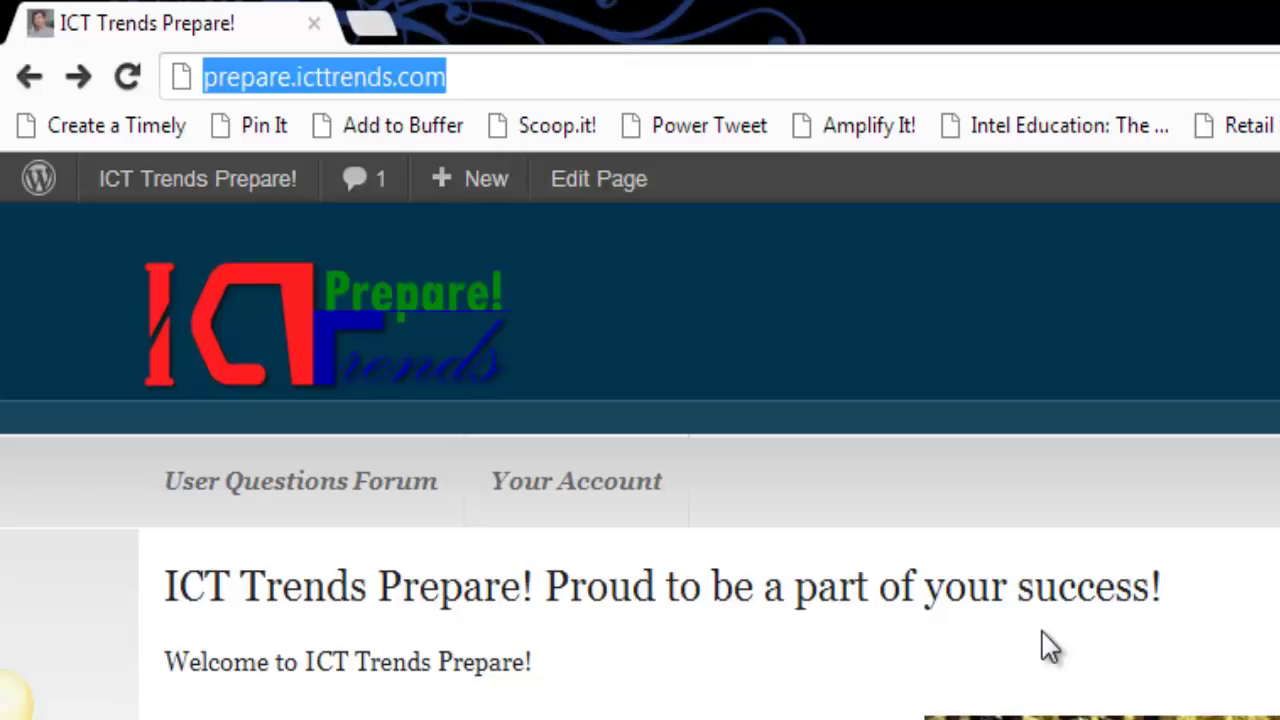
{"action": "type", "text": "www.i"}
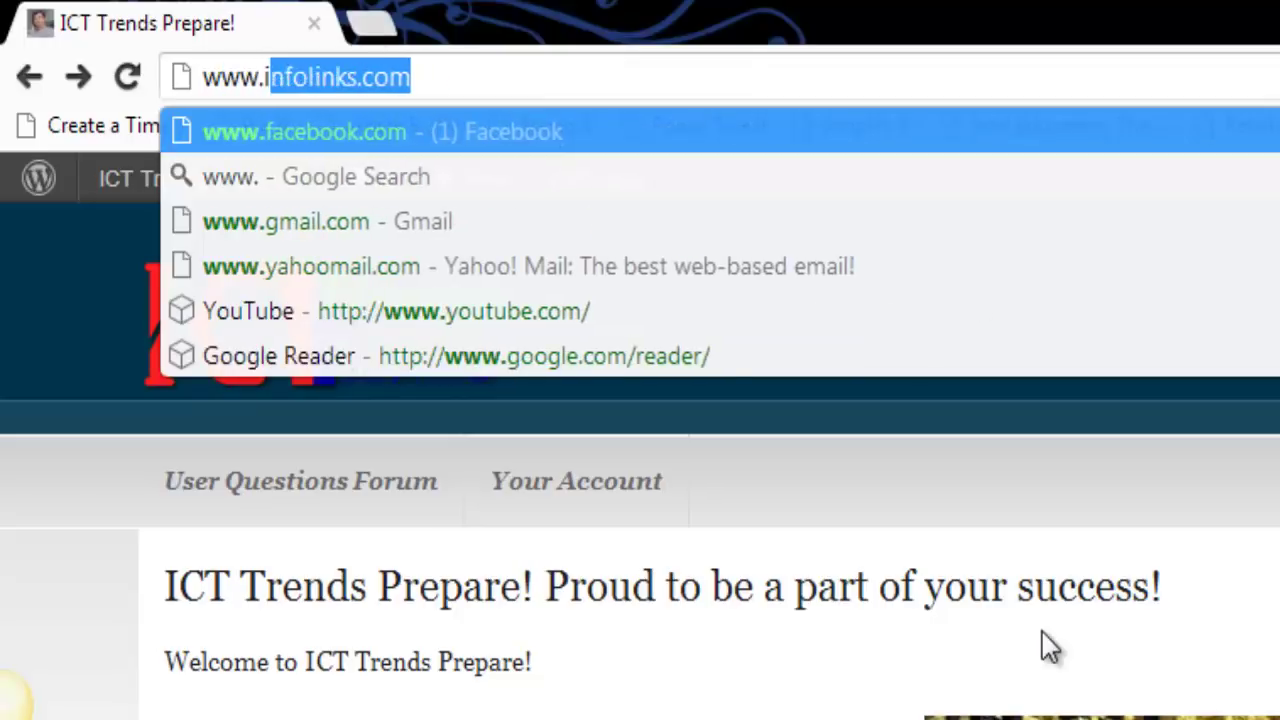
{"action": "type", "text": "cttrends."}
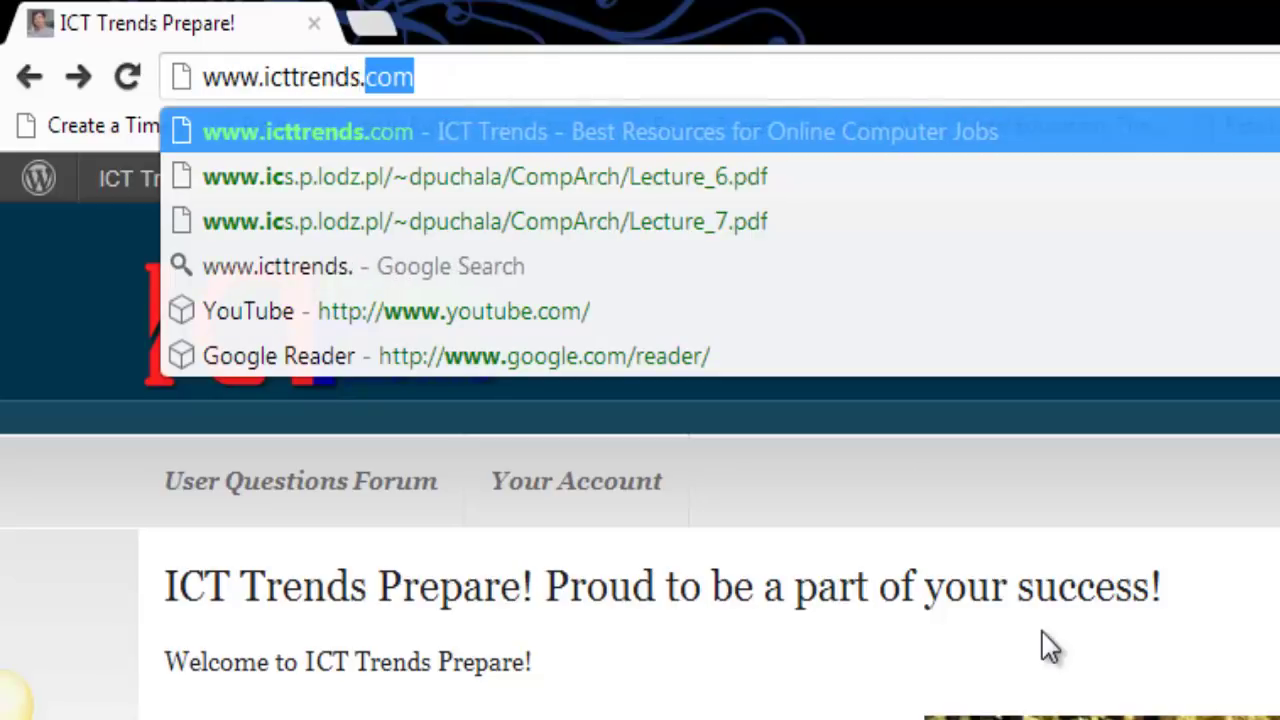
{"action": "type", "text": "com/forum"}
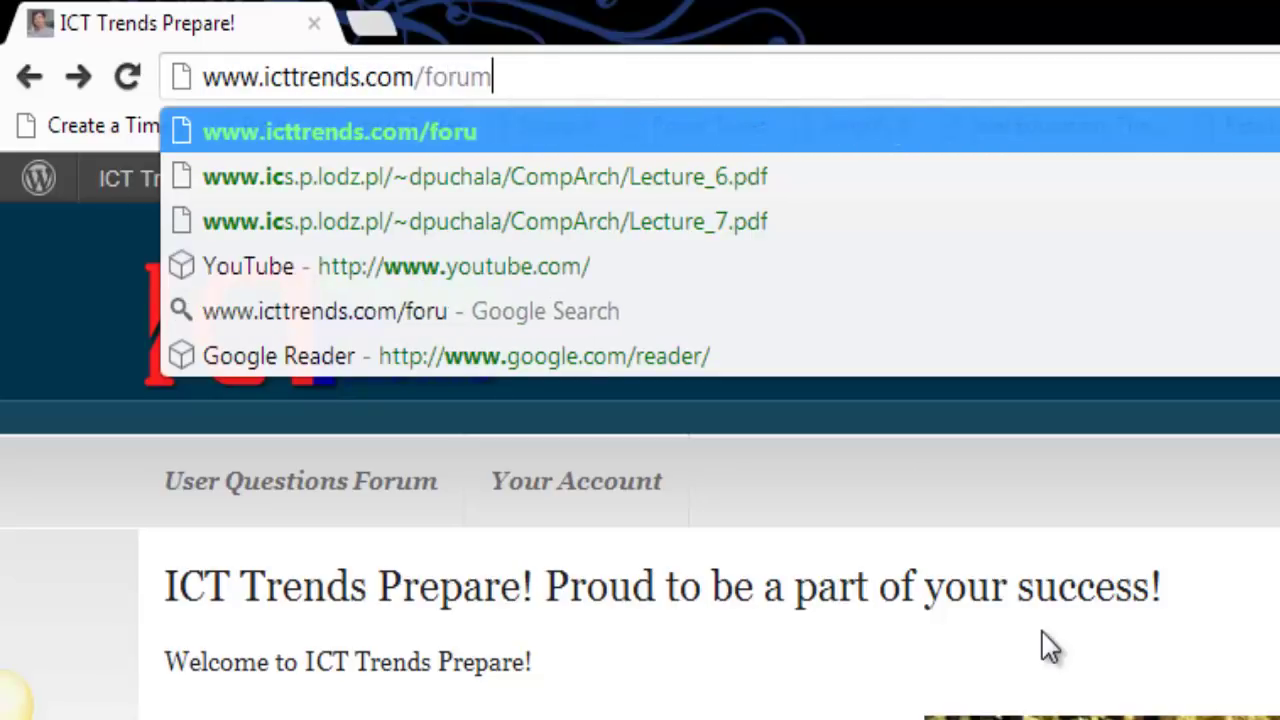
{"action": "key", "text": "Return"}
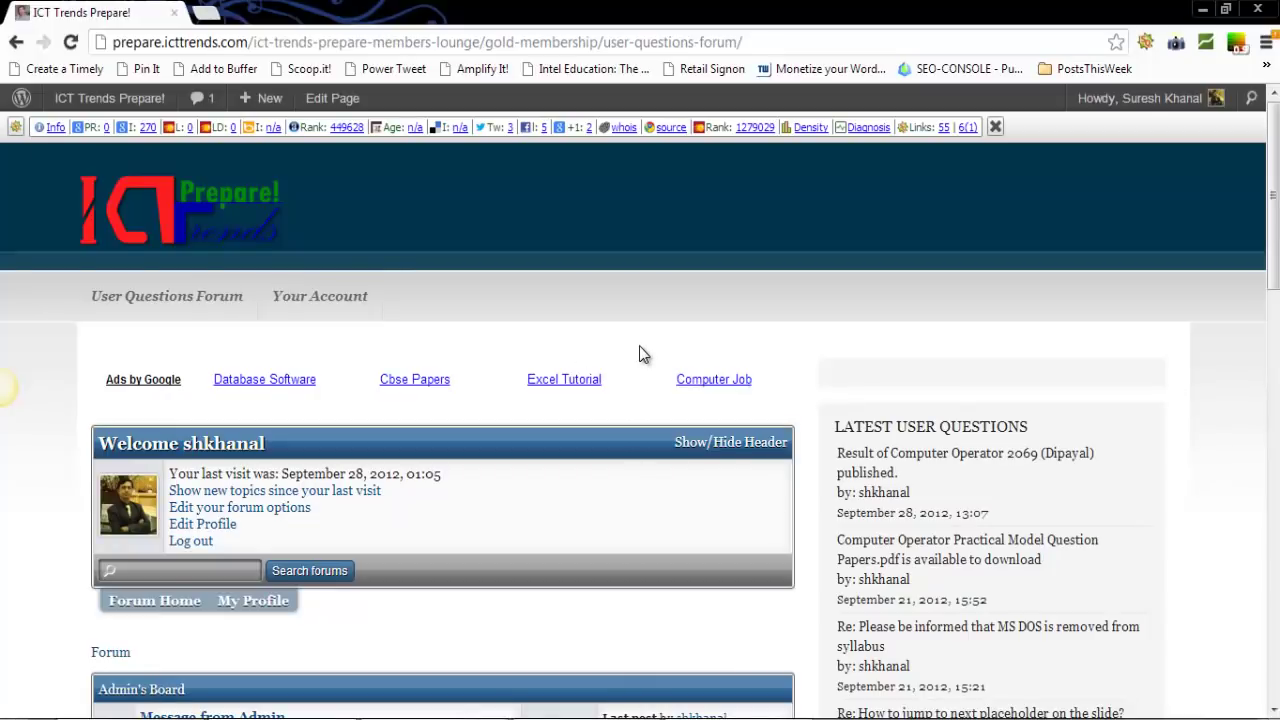
Browse the forum boards and open the DBMS board
{"action": "scroll", "coordinate": [643, 354], "scroll_direction": "down", "scroll_amount": 3}
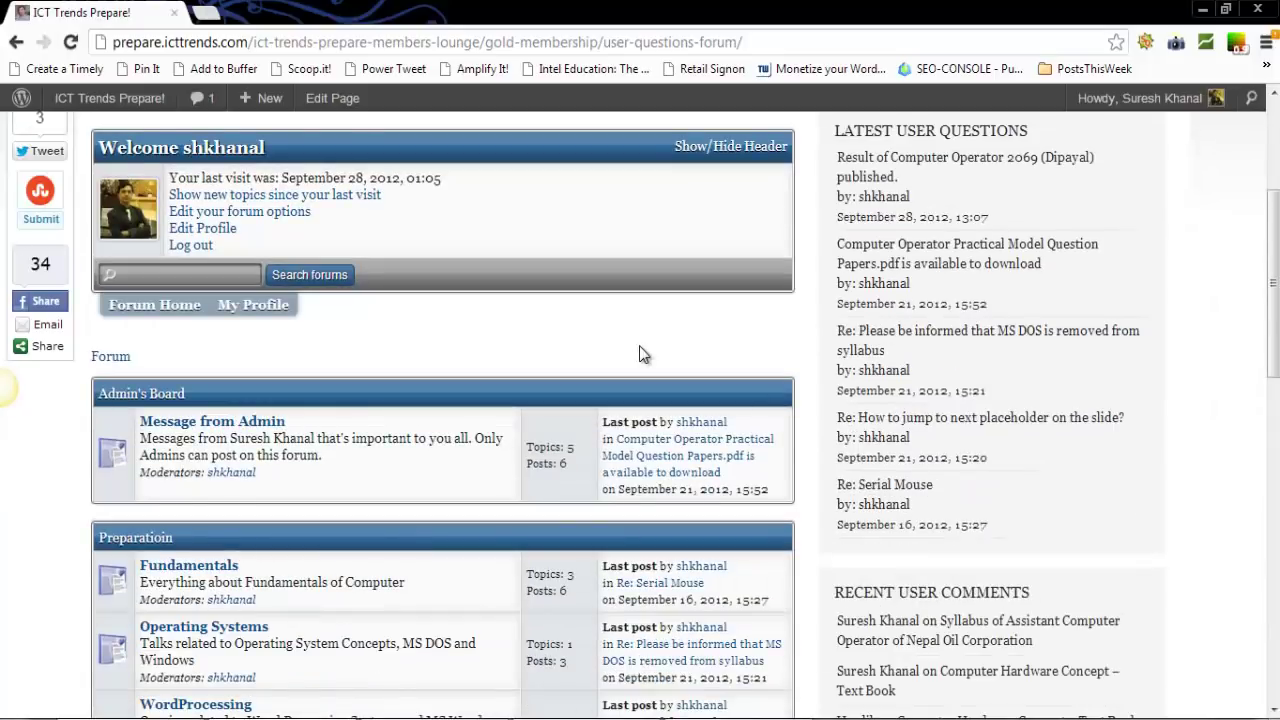
{"action": "scroll", "coordinate": [643, 355], "scroll_direction": "down", "scroll_amount": 6}
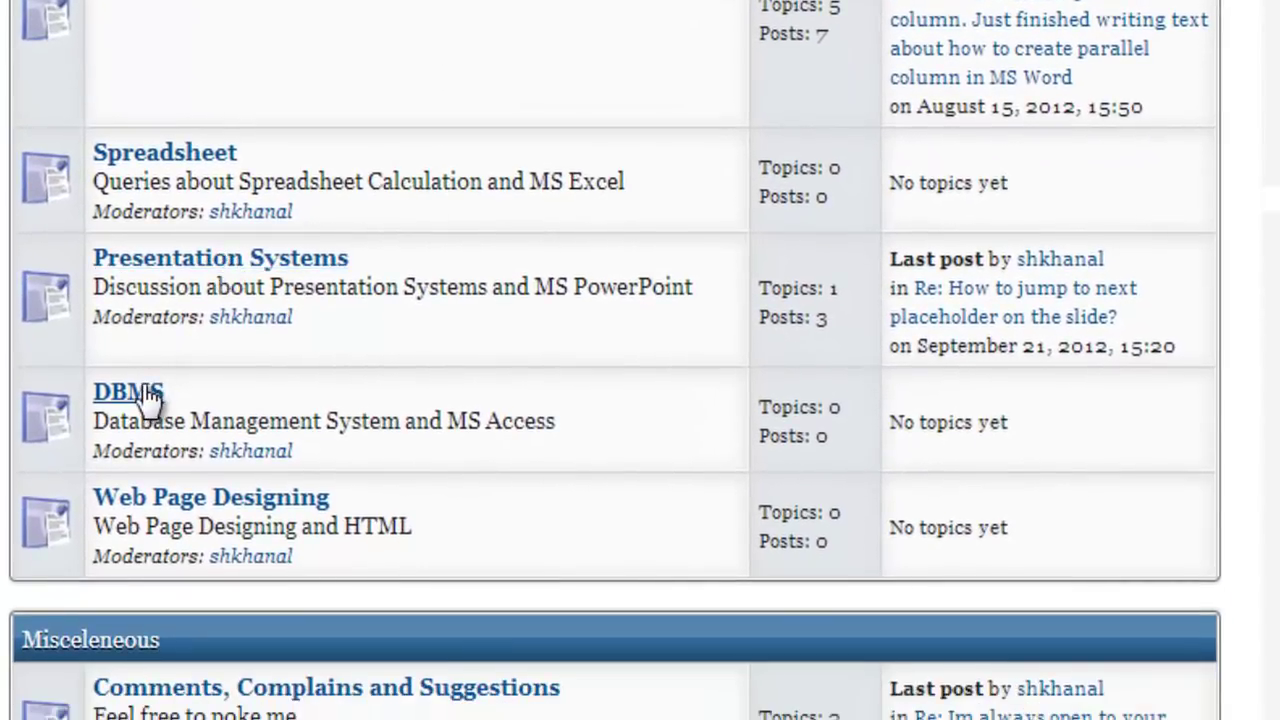
{"action": "scroll", "coordinate": [462, 488], "scroll_direction": "down", "scroll_amount": 5}
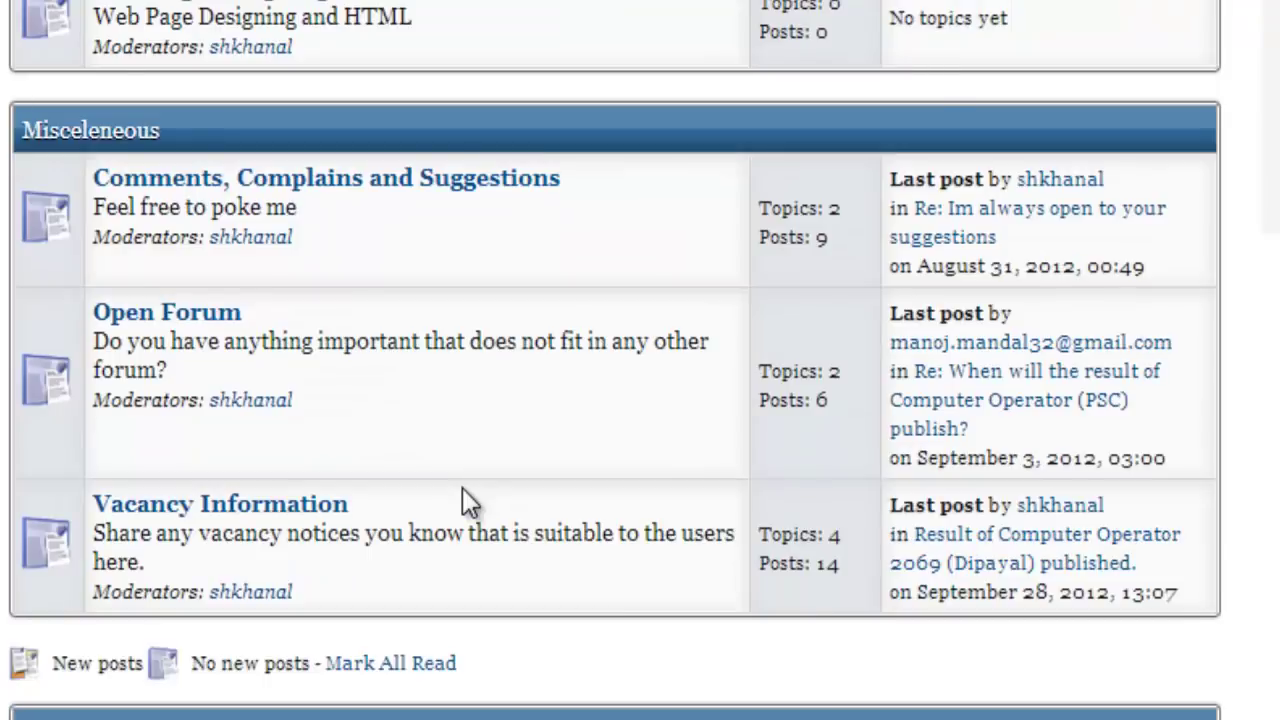
{"action": "scroll", "coordinate": [462, 488], "scroll_direction": "down", "scroll_amount": 2}
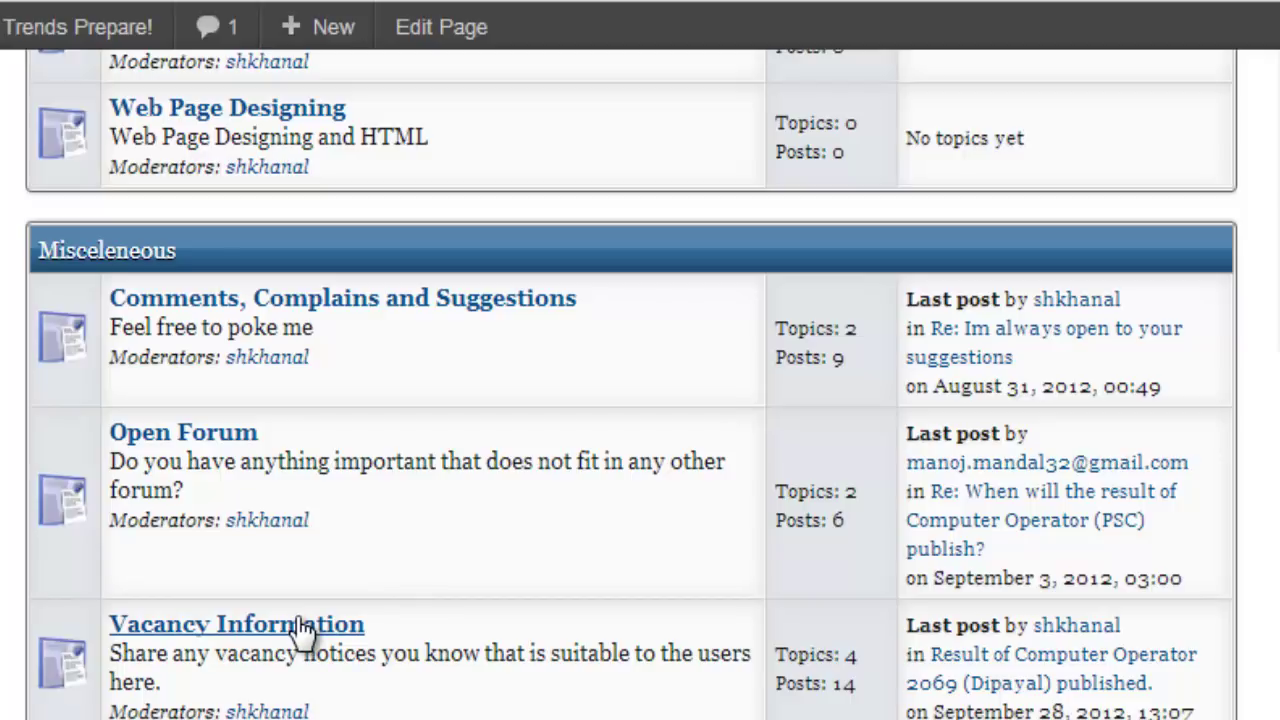
{"action": "scroll", "coordinate": [303, 630], "scroll_direction": "up", "scroll_amount": 8}
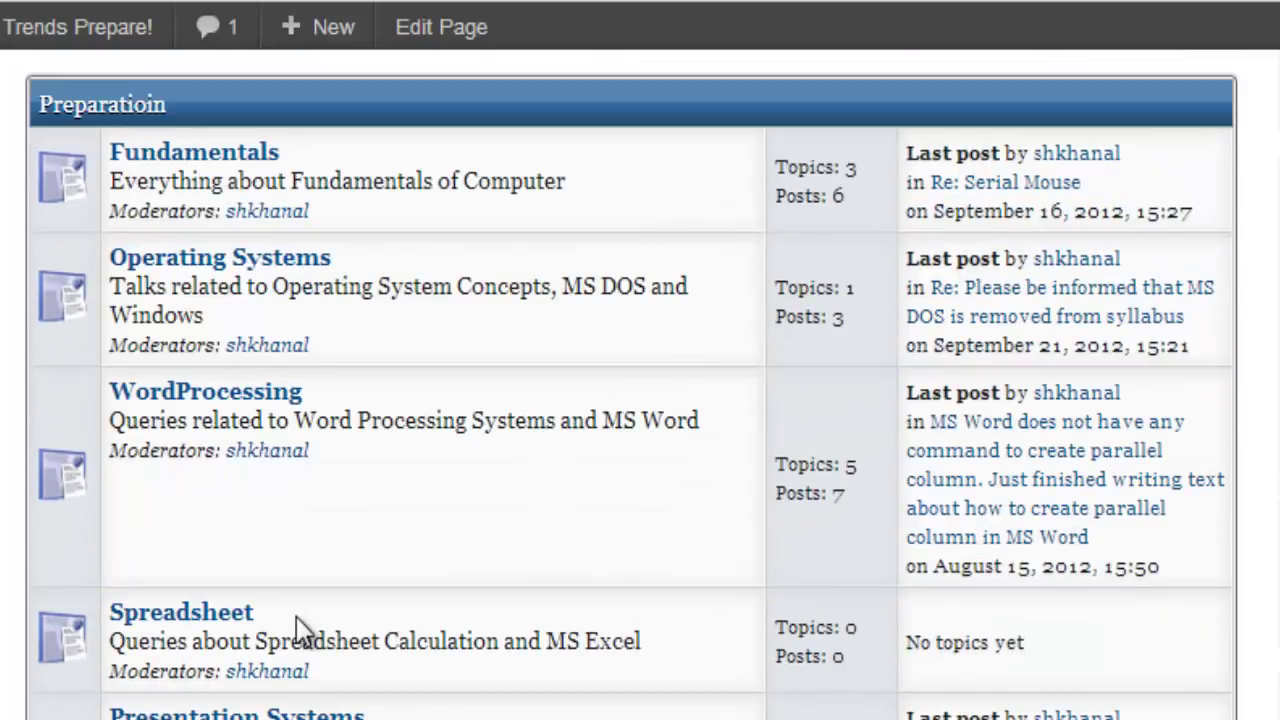
{"action": "scroll", "coordinate": [537, 655], "scroll_direction": "up", "scroll_amount": 7}
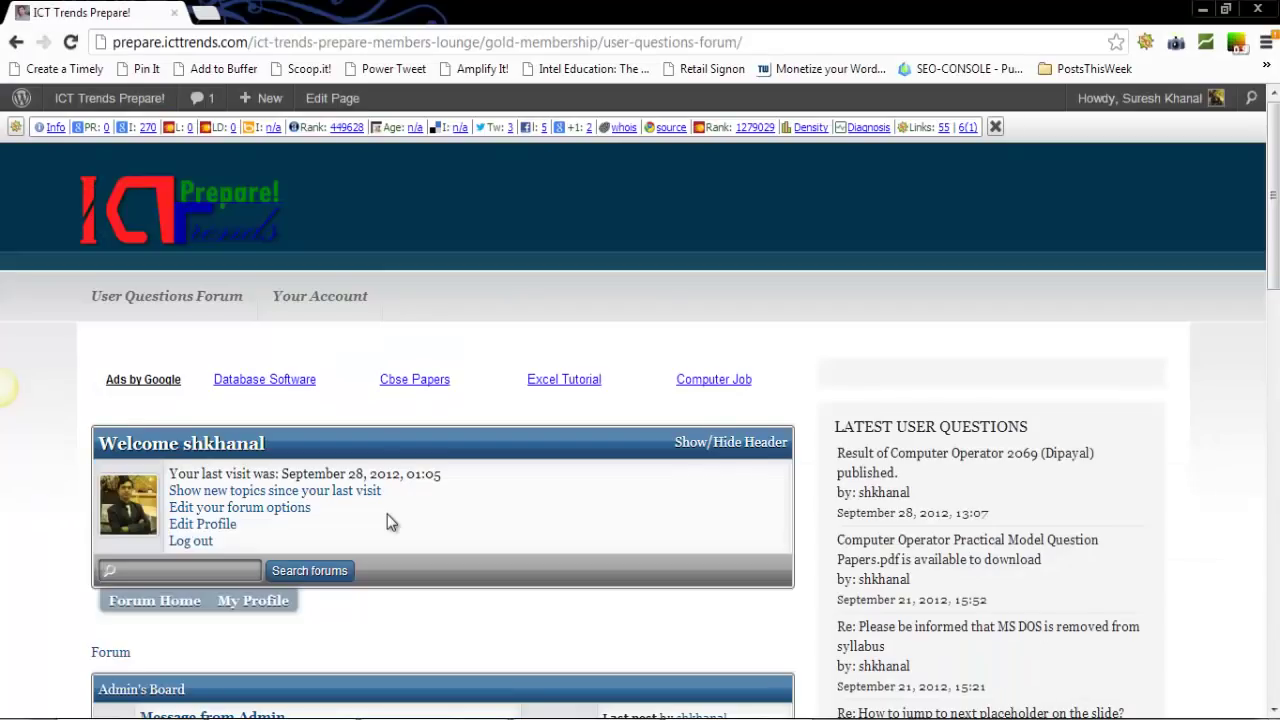
{"action": "scroll", "coordinate": [387, 514], "scroll_direction": "down", "scroll_amount": 6}
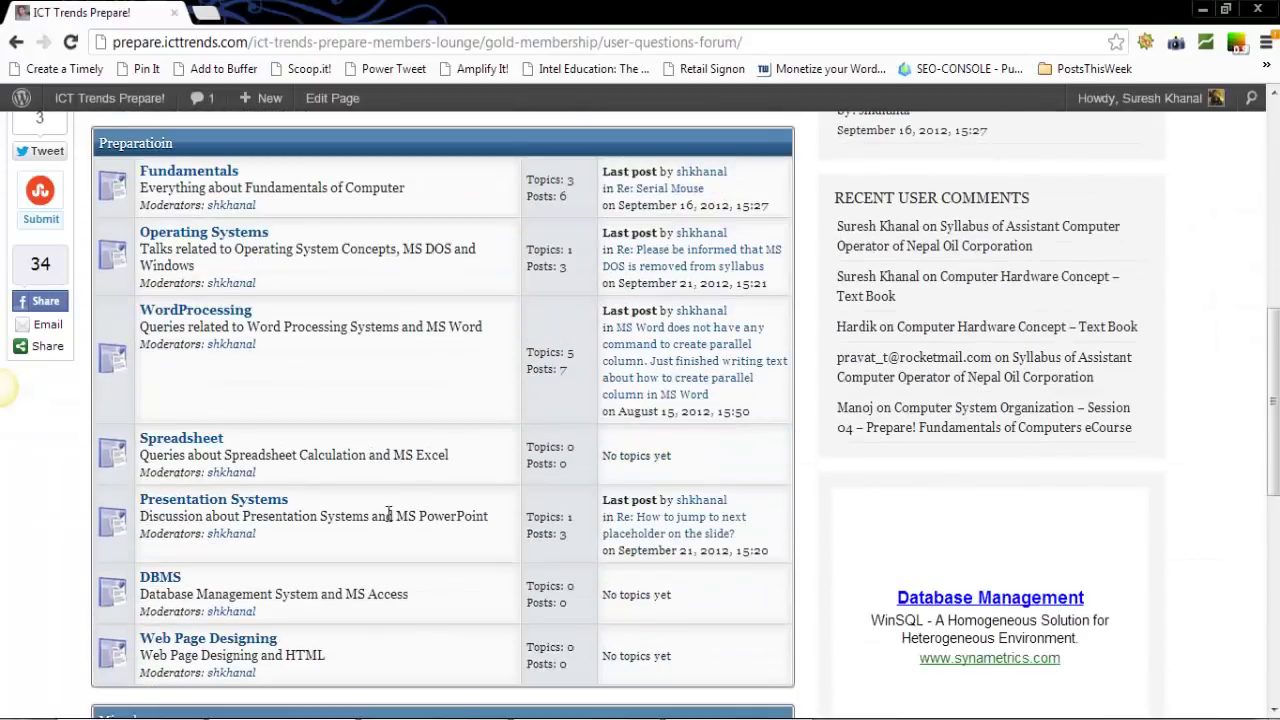
{"action": "scroll", "coordinate": [389, 514], "scroll_direction": "down", "scroll_amount": 2}
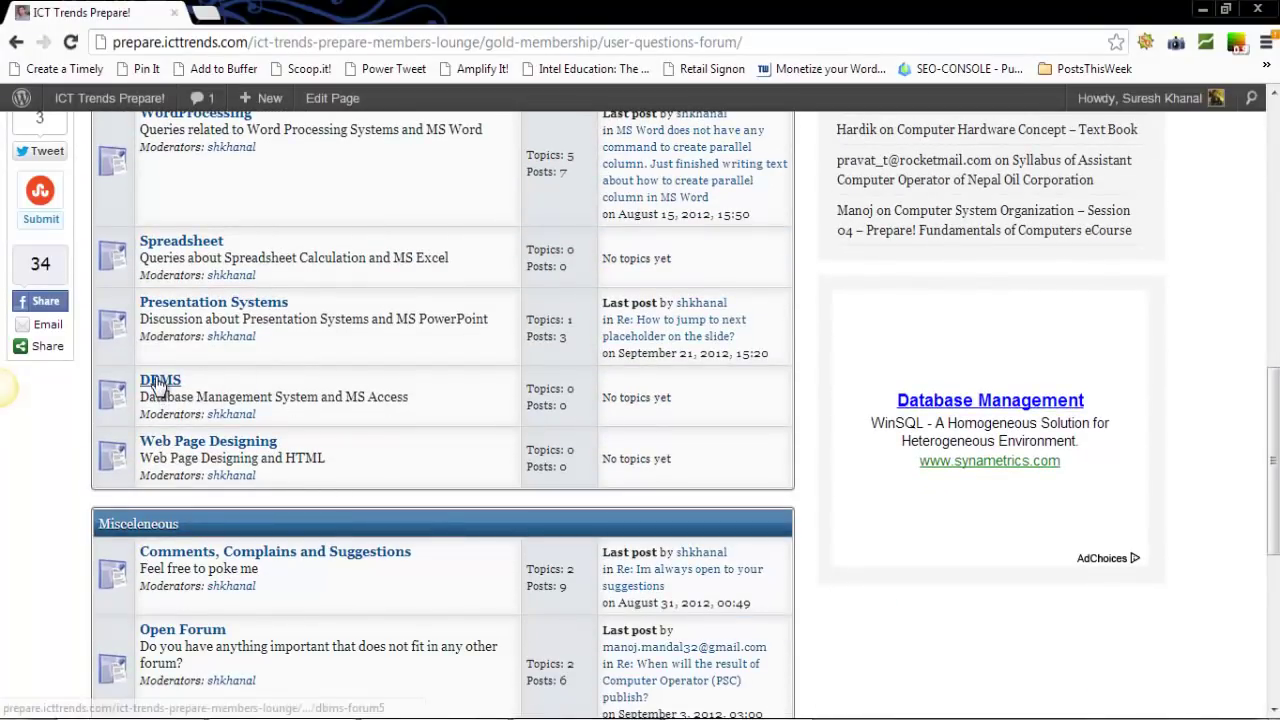
{"action": "left_click", "coordinate": [158, 382]}
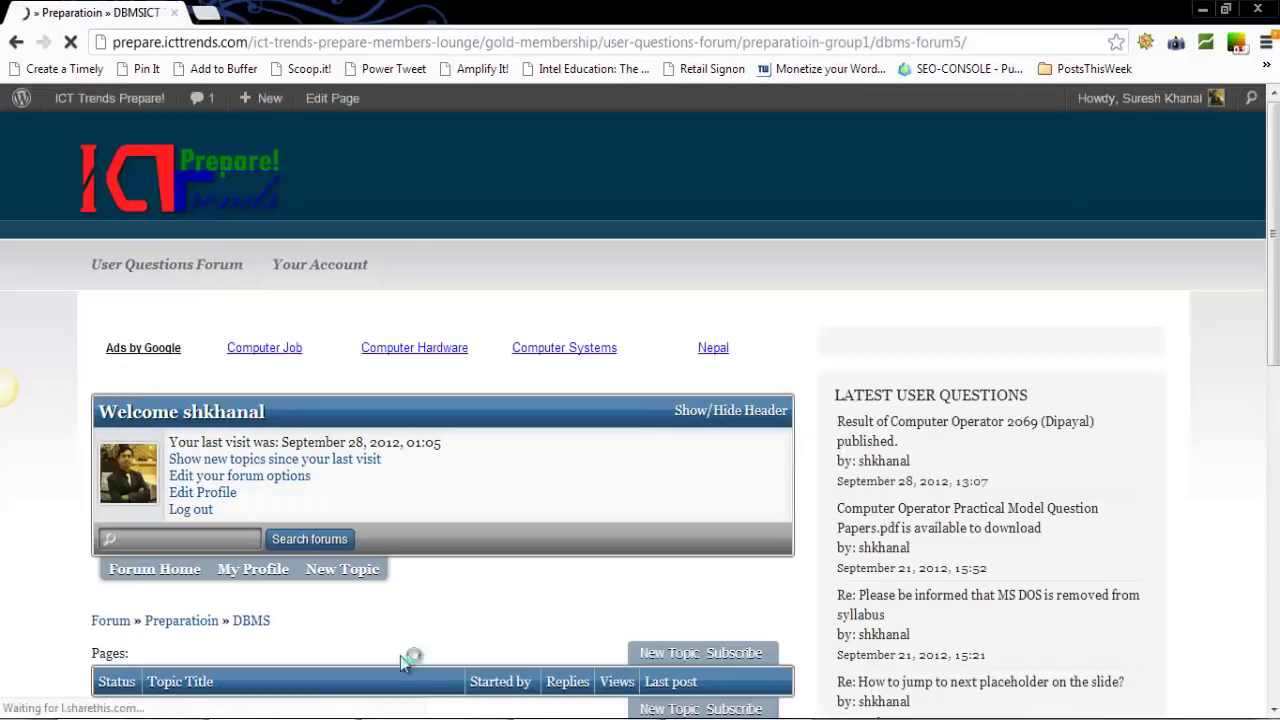
Start a New Topic in the DBMS board and place the cursor in its Message box
{"action": "scroll", "coordinate": [534, 628], "scroll_direction": "down", "scroll_amount": 3}
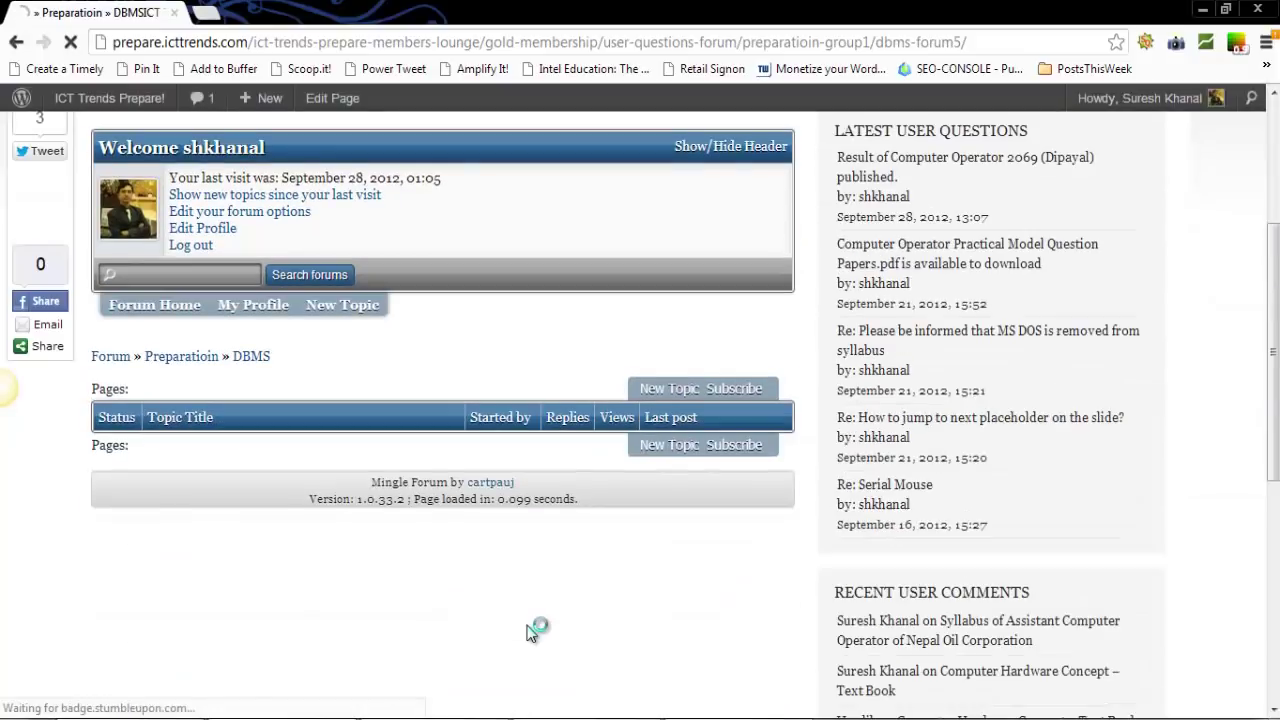
{"action": "left_click", "coordinate": [672, 392]}
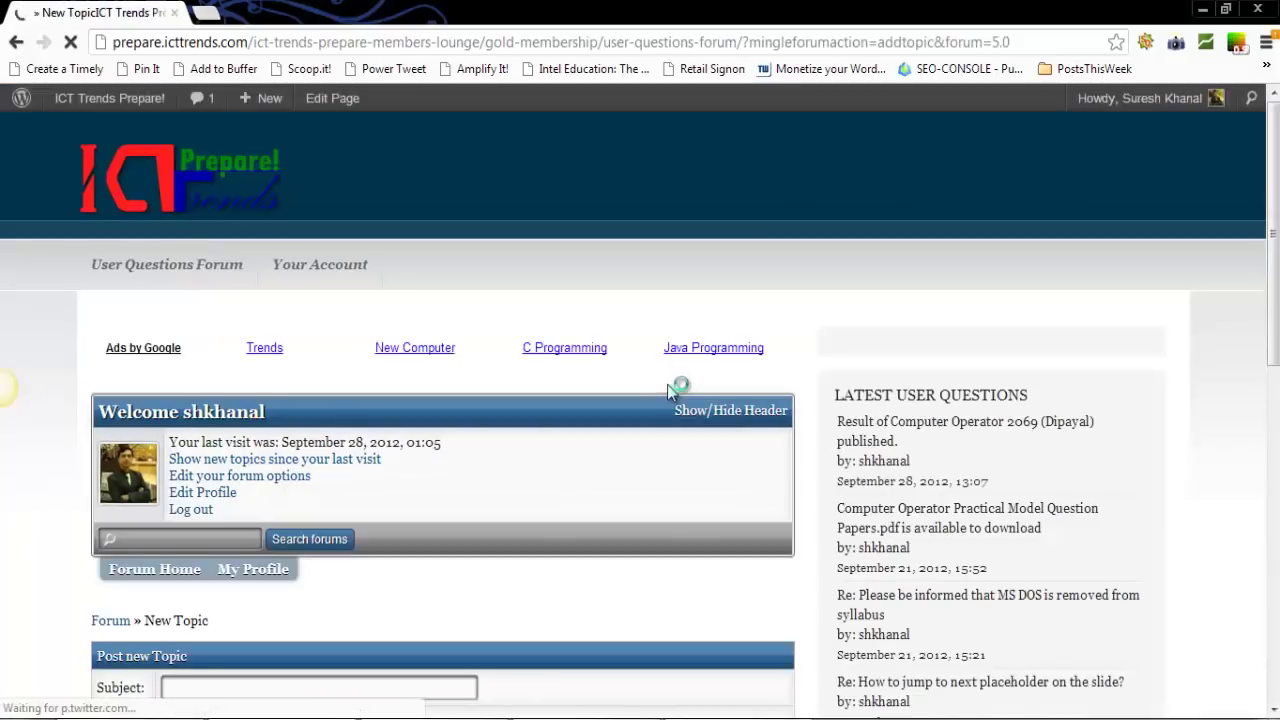
{"action": "scroll", "coordinate": [667, 384], "scroll_direction": "down", "scroll_amount": 4}
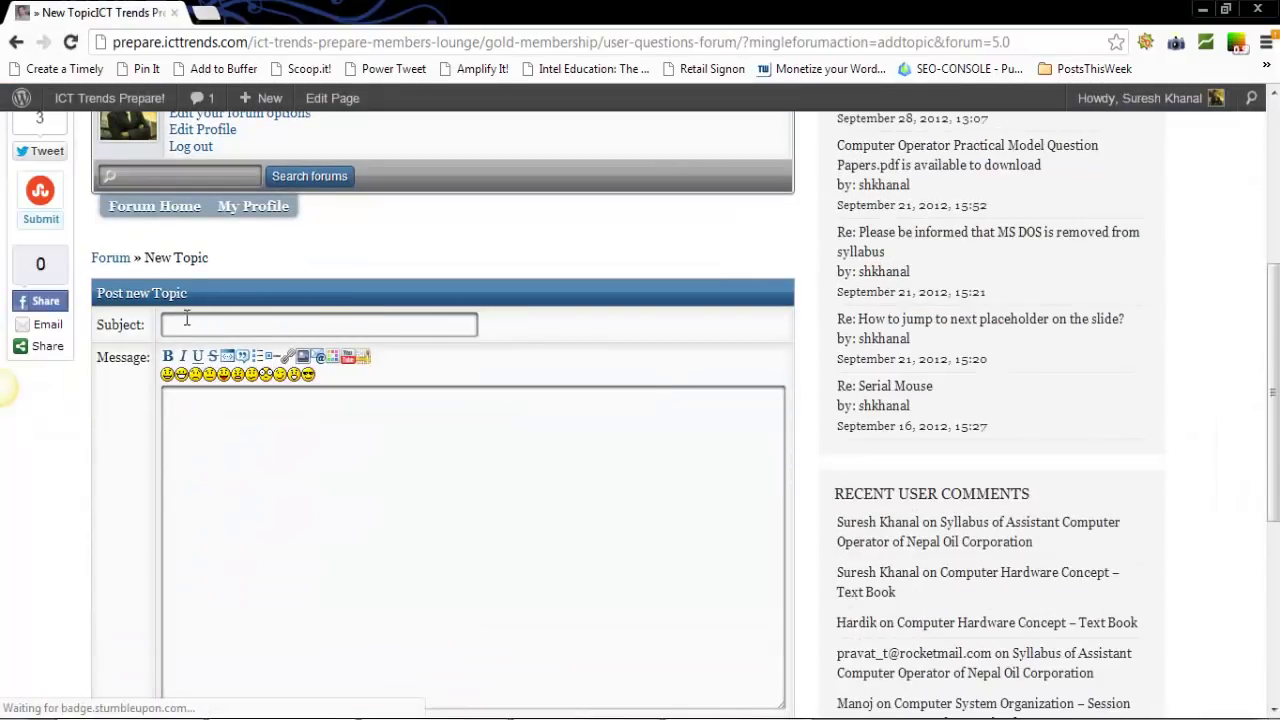
{"action": "left_click", "coordinate": [196, 428]}
{"action": "scroll", "coordinate": [308, 465], "scroll_direction": "down", "scroll_amount": 3}
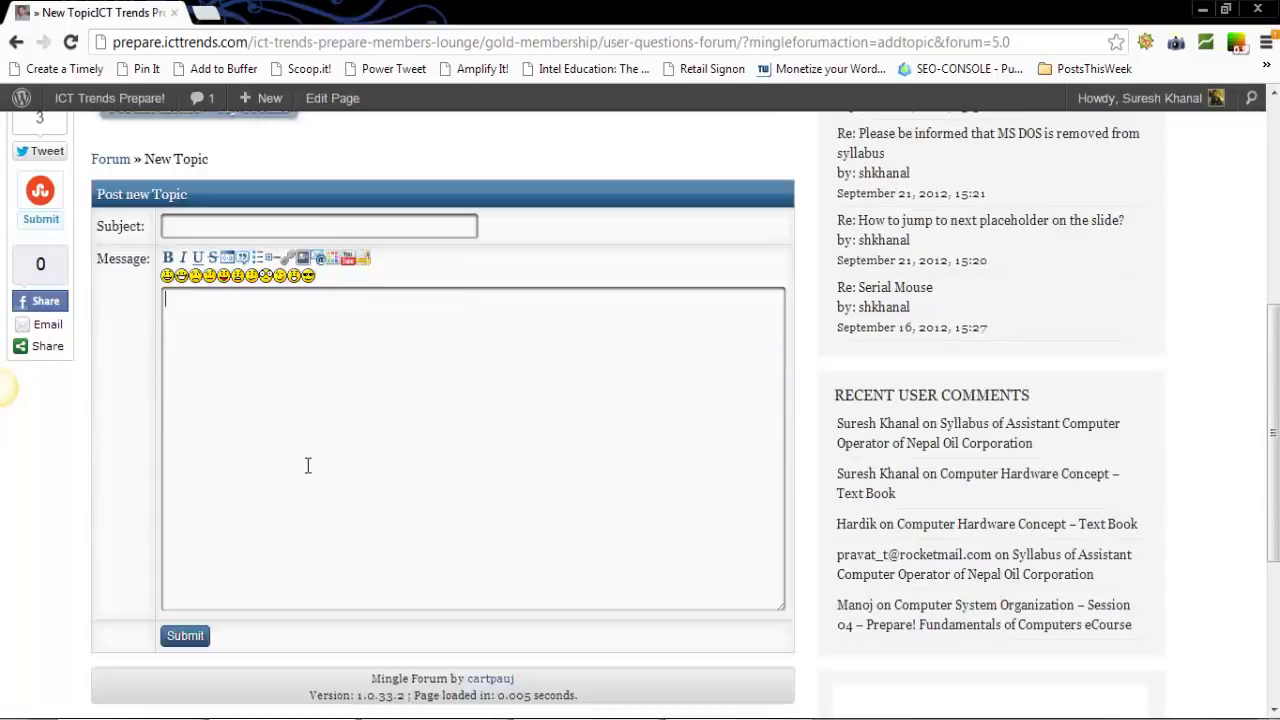